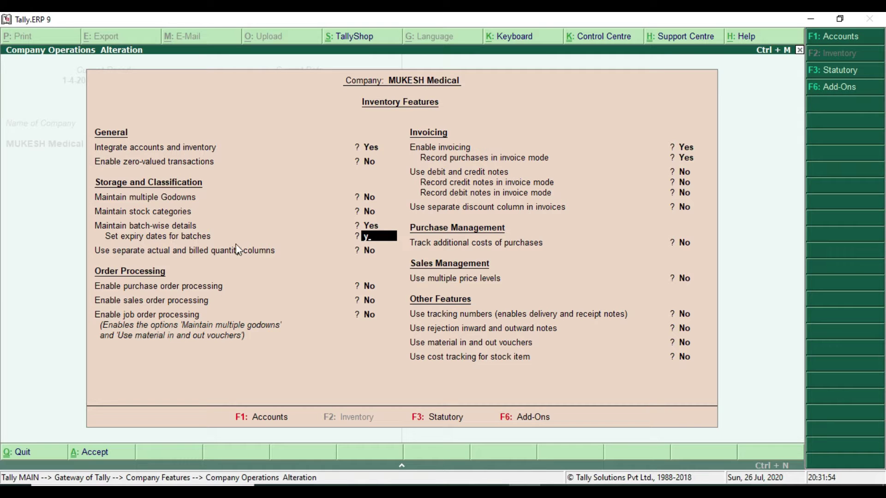
- Enable expiry dates for batches in the inventory features, leave the remaining options at their defaults, and accept the settings
{"action": "type", "text": "y"}
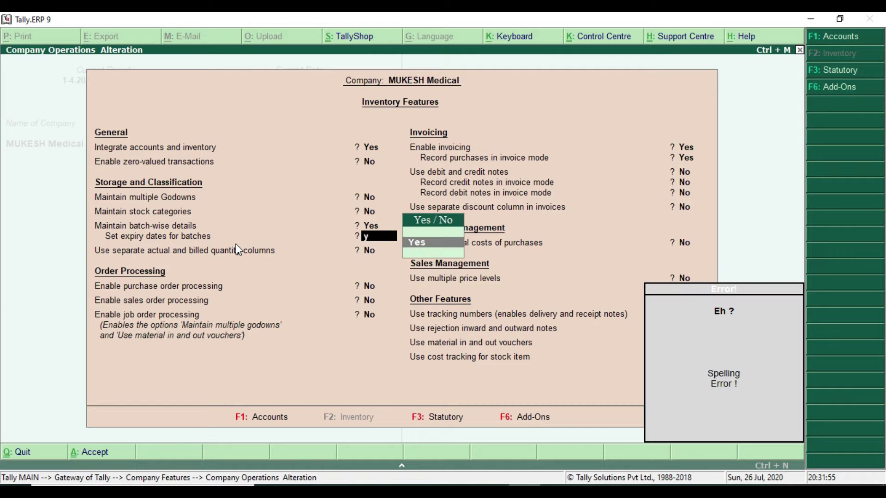
{"action": "key", "text": "Return"}
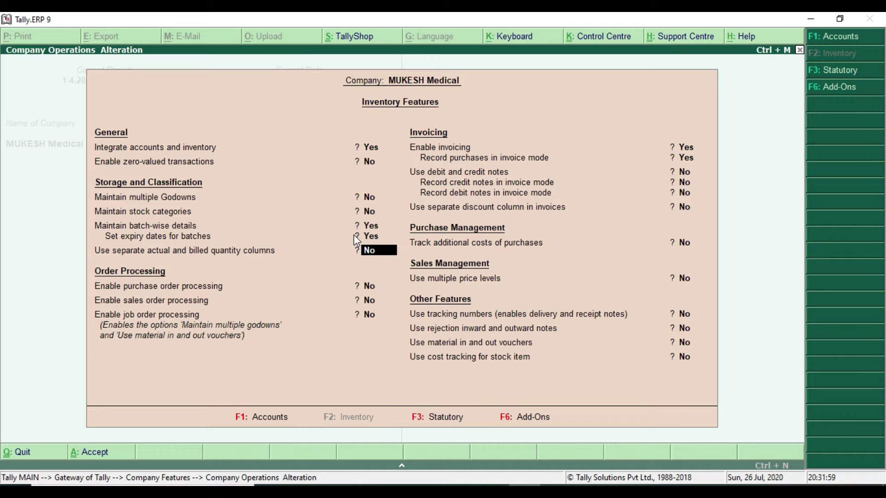
{"action": "key", "text": "Return"}
{"action": "key", "text": "Return"}
{"action": "key", "text": "Return"}
{"action": "key", "text": "Return"}
{"action": "key", "text": "Return"}
{"action": "key", "text": "Return"}
{"action": "key", "text": "Return"}
{"action": "key", "text": "Return"}
{"action": "key", "text": "Return"}
{"action": "key", "text": "Return"}
{"action": "key", "text": "Return"}
{"action": "key", "text": "Return"}
{"action": "key", "text": "Return"}
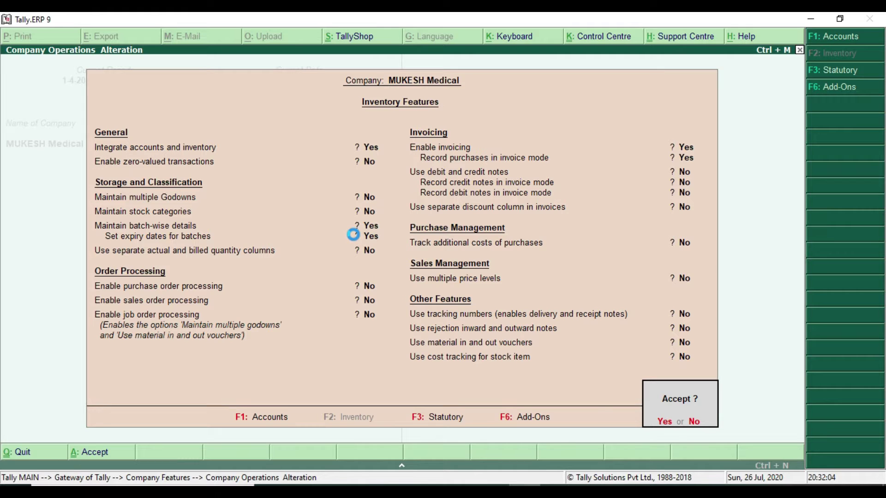
{"action": "key", "text": "Escape"}
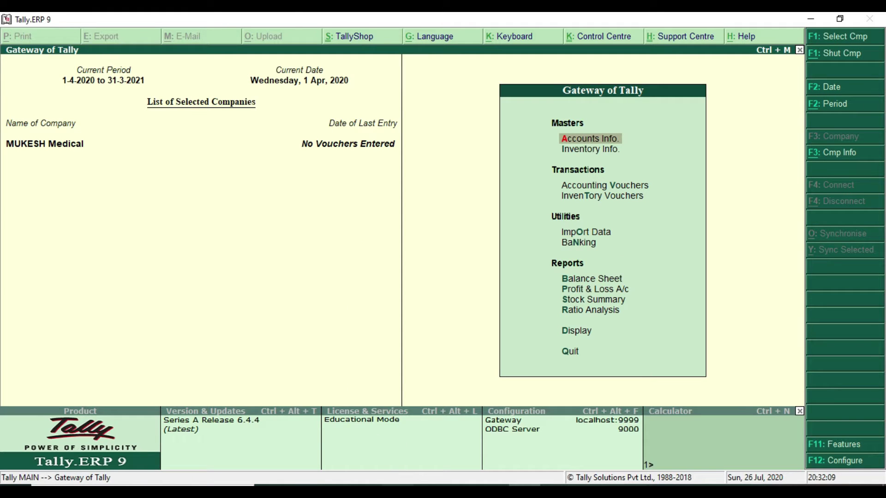
- Switch to the batch wise details PDF and read the item, quantity and supplier of the 1-09-2018 purchase
{"action": "key", "text": "alt+Tab"}
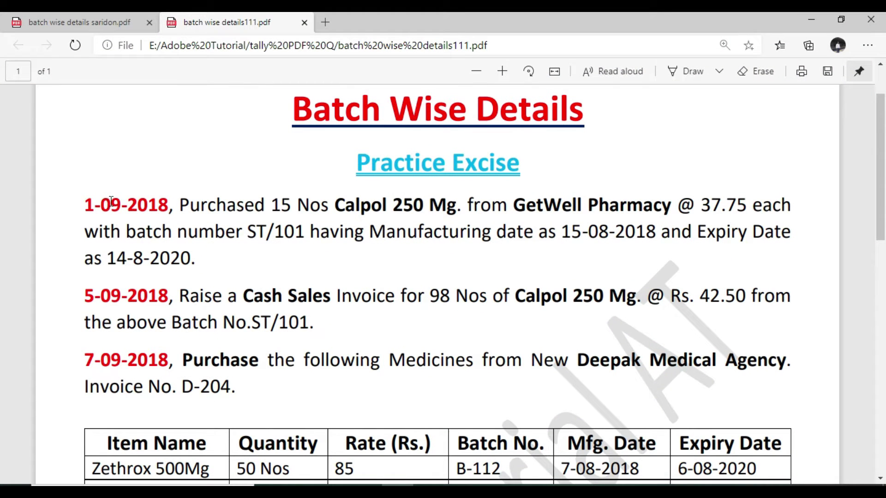
{"action": "left_click_drag", "start_coordinate": [85, 205], "coordinate": [307, 209]}
{"action": "left_click", "coordinate": [167, 208]}
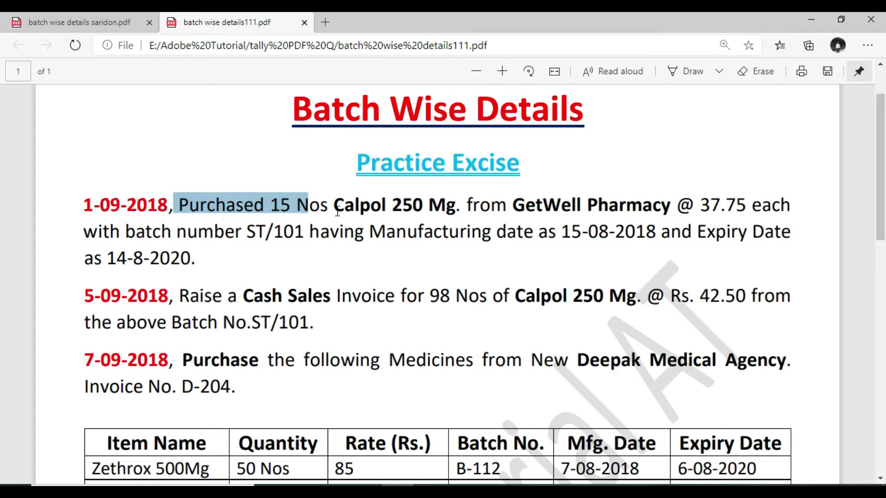
{"action": "left_click", "coordinate": [334, 207]}
{"action": "left_click_drag", "start_coordinate": [376, 214], "coordinate": [425, 213]}
{"action": "left_click", "coordinate": [391, 207]}
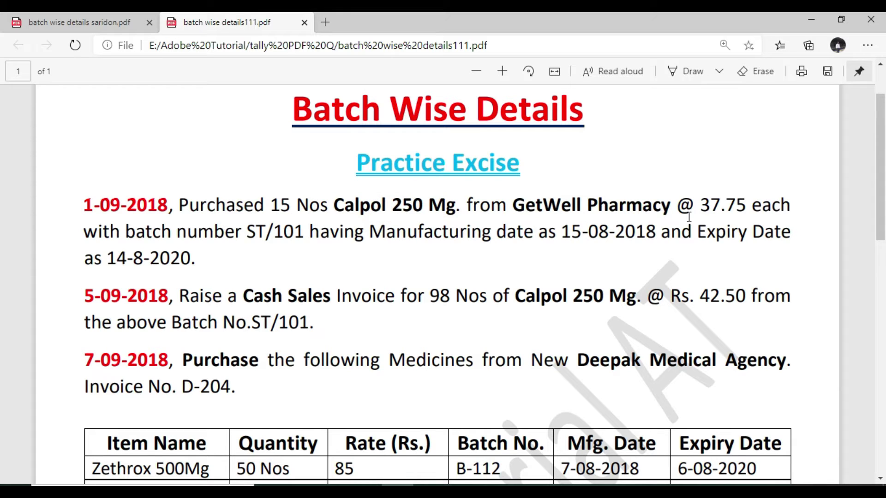
{"action": "left_click_drag", "start_coordinate": [177, 204], "coordinate": [265, 204]}
{"action": "left_click_drag", "start_coordinate": [513, 204], "coordinate": [671, 209]}
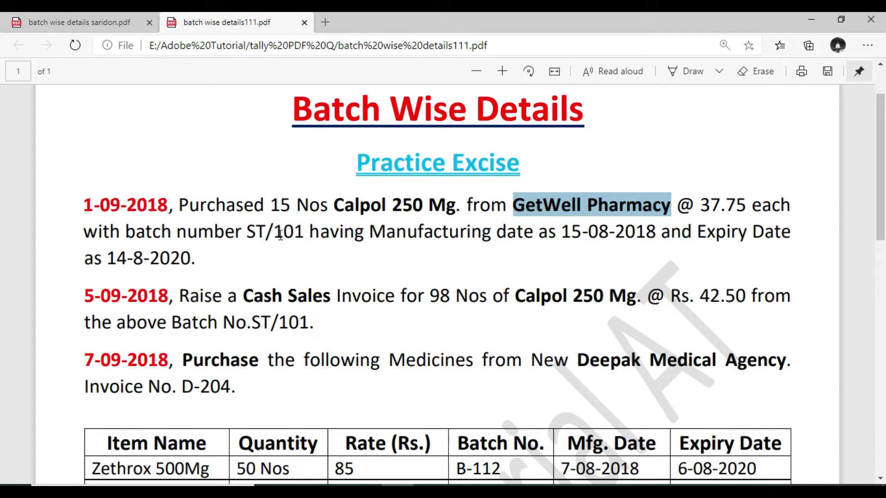
- Switch back to Tally.ERP 9 and start a new single ledger named Purchase without an alias
{"action": "key", "text": "alt+Tab"}
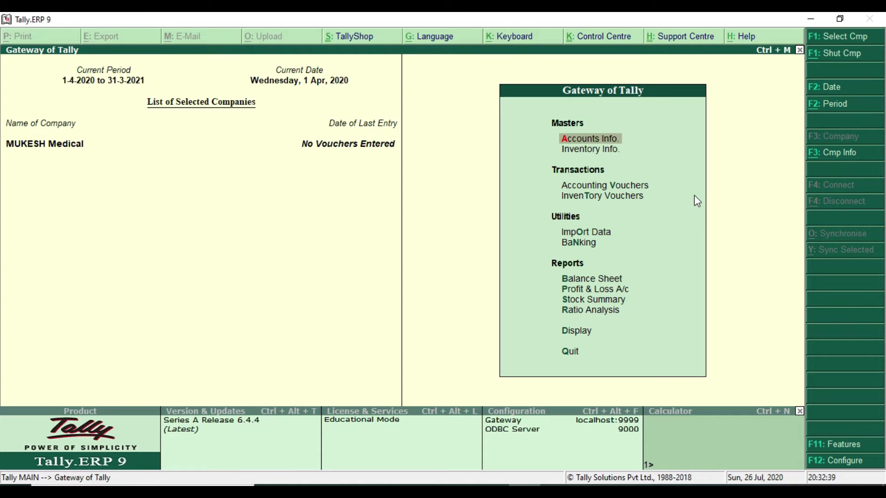
{"action": "key", "text": "Return"}
{"action": "key", "text": "Down"}
{"action": "key", "text": "Return"}
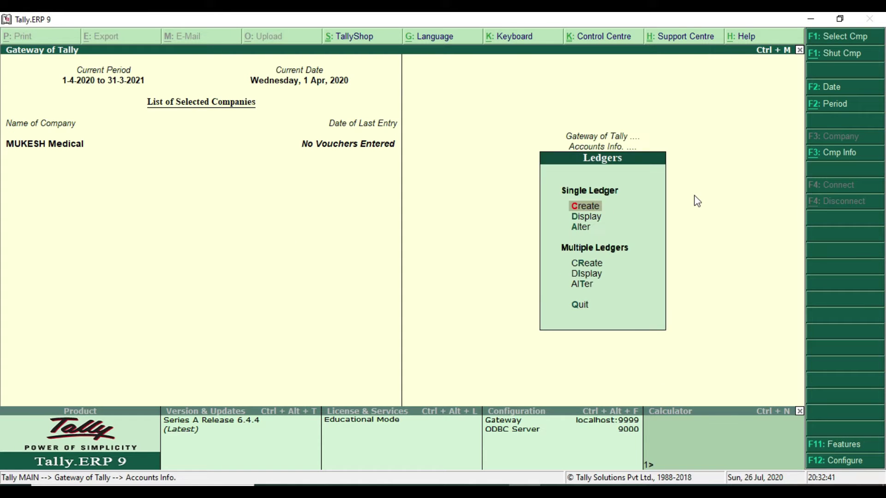
{"action": "key", "text": "Return"}
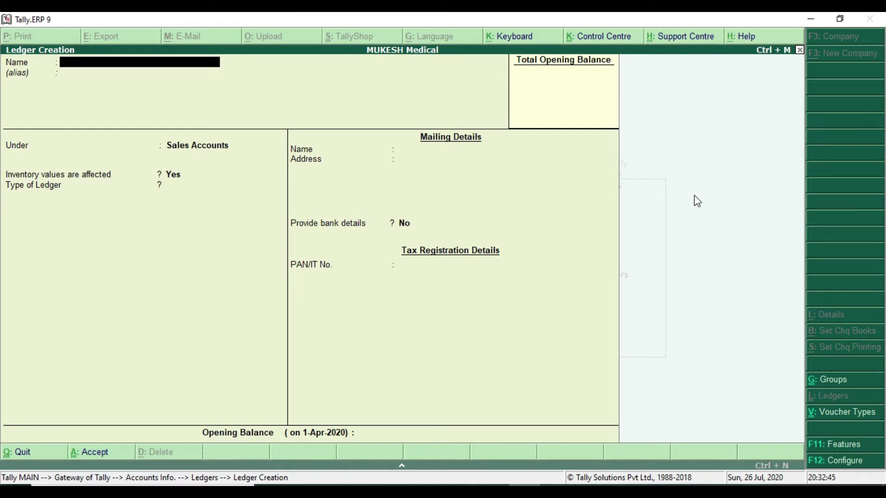
{"action": "type", "text": "Purchases"}
{"action": "key", "text": "BackSpace"}
{"action": "key", "text": "BackSpace"}
{"action": "key", "text": "BackSpace"}
{"action": "type", "text": "e"}
{"action": "key", "text": "BackSpace"}
{"action": "type", "text": "se"}
{"action": "key", "text": "Return"}
{"action": "key", "text": "Return"}
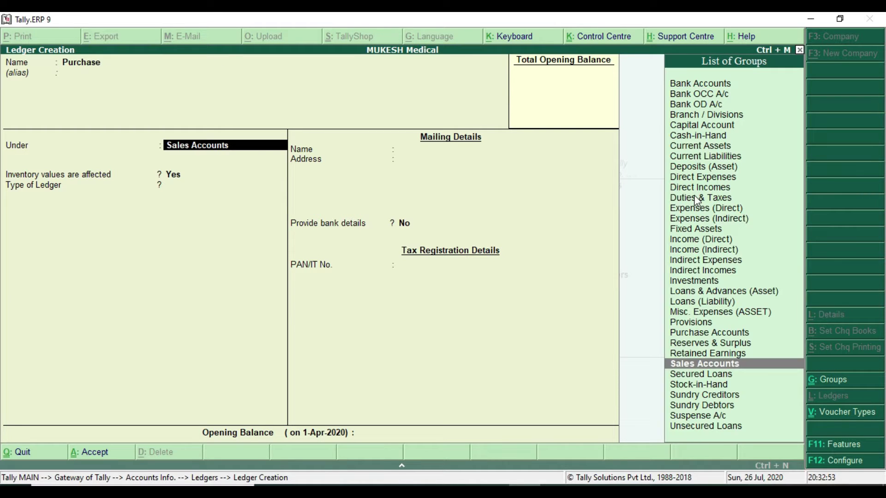
- Place the Purchase ledger under Purchase Accounts and save it with the other settings at their defaults
{"action": "type", "text": "P"}
{"action": "key", "text": "Down"}
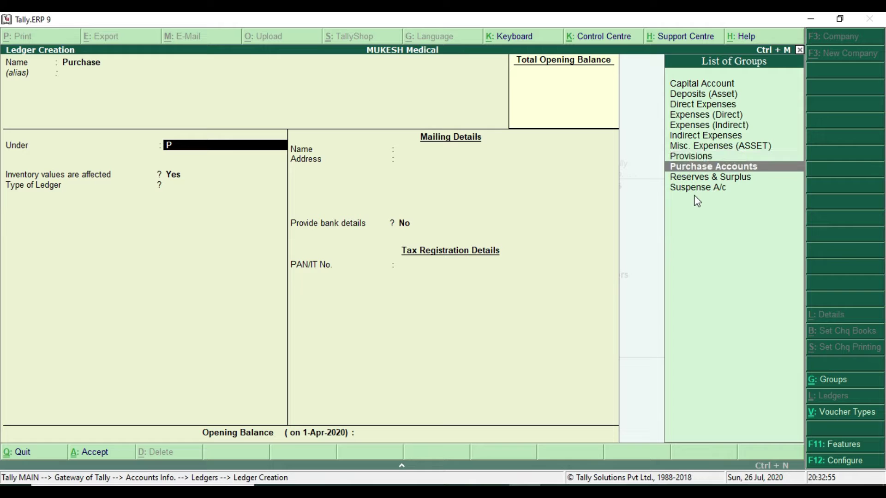
{"action": "key", "text": "Return"}
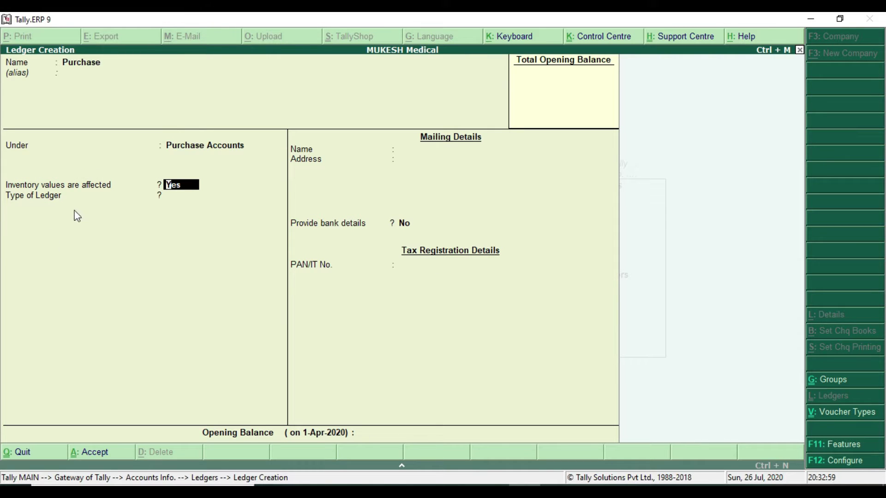
{"action": "key", "text": "Return"}
{"action": "key", "text": "Return"}
{"action": "key", "text": "Return"}
{"action": "key", "text": "Return"}
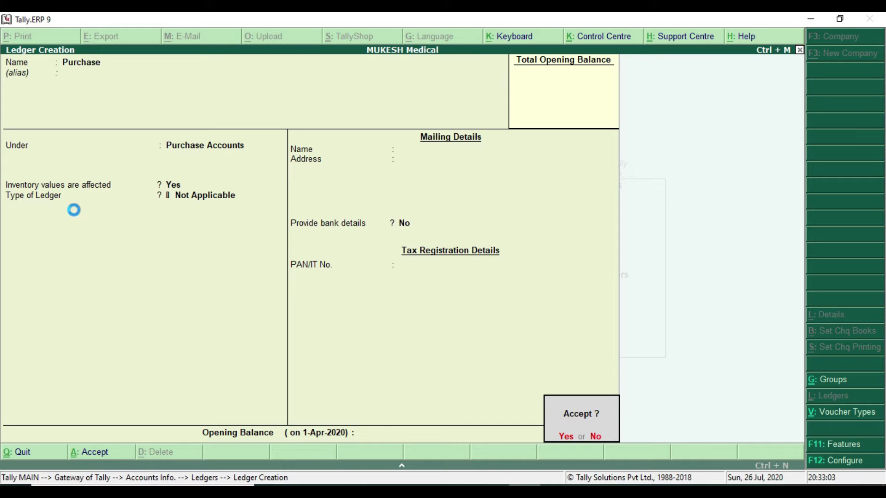
{"action": "key", "text": "Return"}
- Check the supplier in the PDF, then create a ledger in Tally named GetWell Pharmacy under Sundry Creditors
{"action": "key", "text": "alt+Tab"}
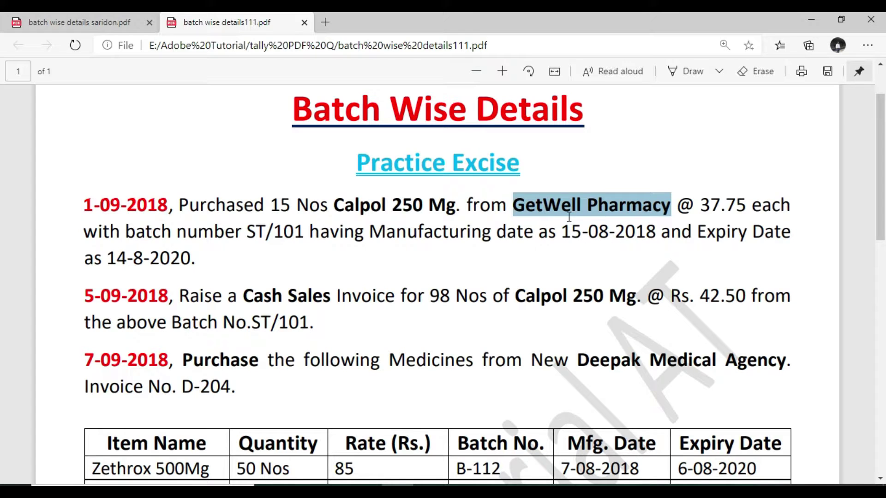
{"action": "key", "text": "alt+Tab"}
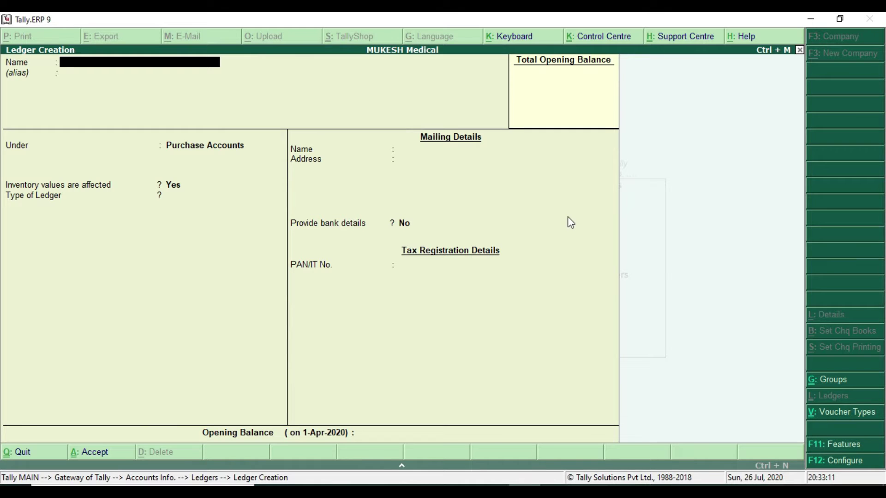
{"action": "type", "text": "GetWell Pharmacy"}
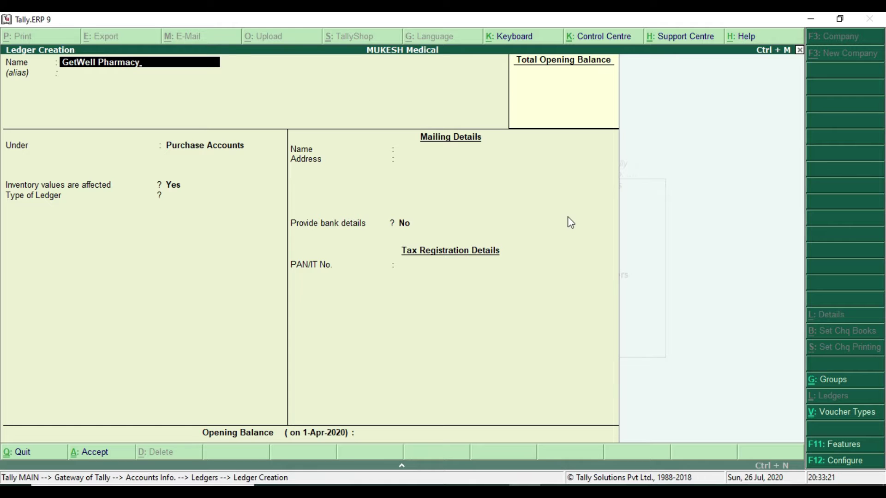
{"action": "key", "text": "Return"}
{"action": "key", "text": "Return"}
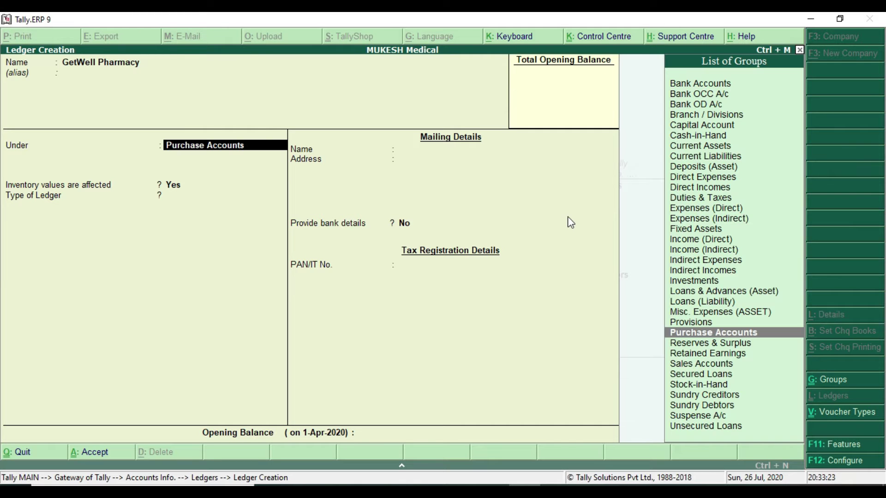
{"action": "type", "text": "S"}
{"action": "key", "text": "Down"}
{"action": "key", "text": "Down"}
{"action": "key", "text": "Down"}
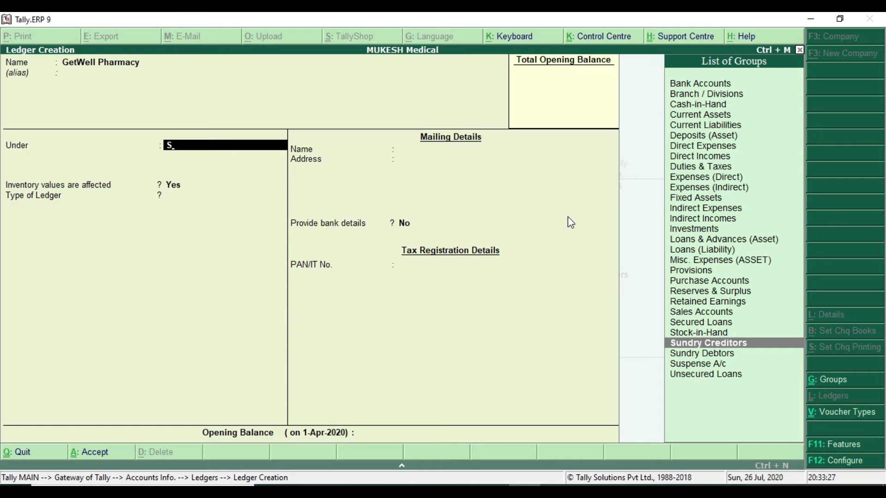
{"action": "key", "text": "Return"}
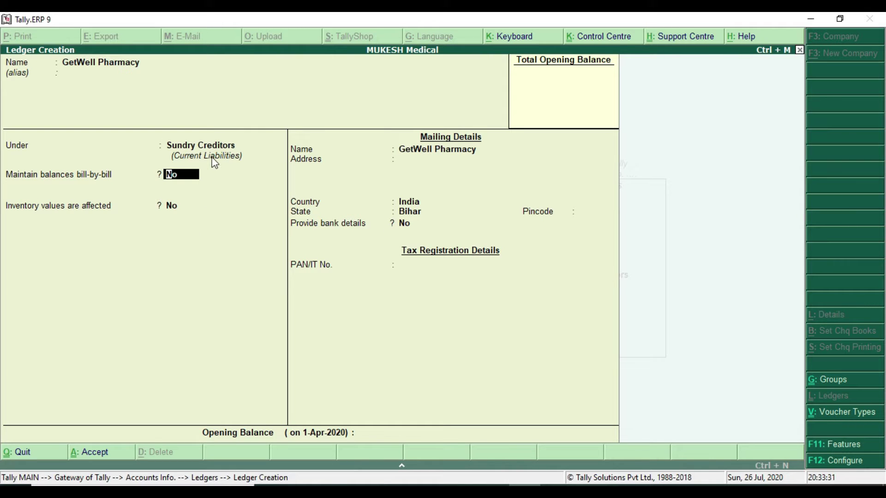
- Turn on bill-by-bill balances for the GetWell Pharmacy ledger, save it, and return to the Gateway of Tally
{"action": "type", "text": "y"}
{"action": "key", "text": "Return"}
{"action": "key", "text": "Return"}
{"action": "key", "text": "Return"}
{"action": "key", "text": "Return"}
{"action": "key", "text": "Return"}
{"action": "key", "text": "Return"}
{"action": "key", "text": "Return"}
{"action": "key", "text": "Return"}
{"action": "key", "text": "Return"}
{"action": "key", "text": "Return"}
{"action": "key", "text": "Return"}
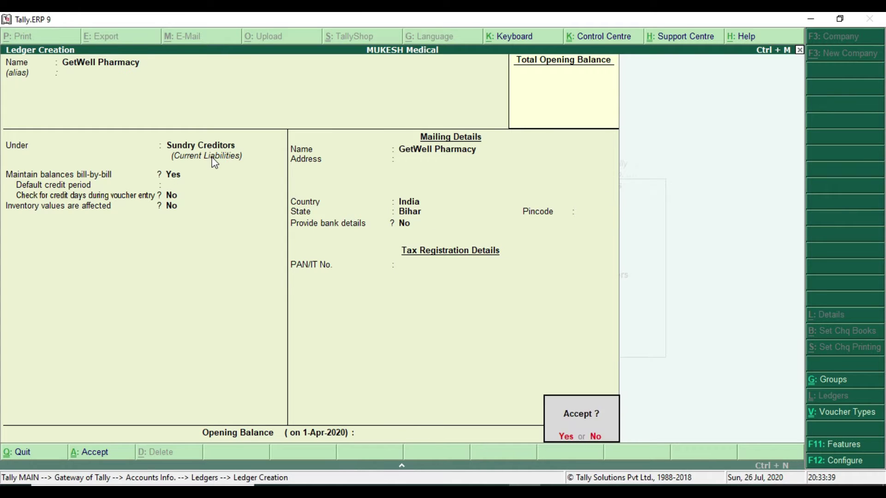
{"action": "left_click", "coordinate": [211, 157]}
{"action": "key", "text": "Return"}
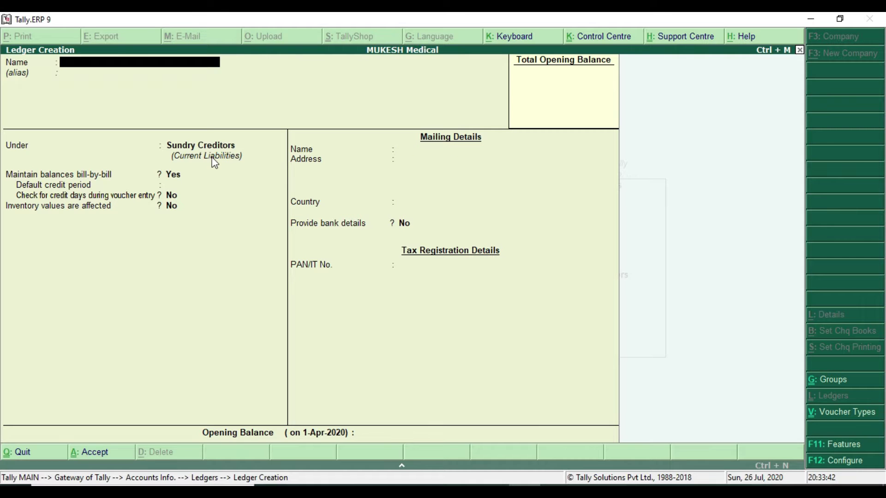
{"action": "key", "text": "Escape"}
{"action": "key", "text": "Return"}
{"action": "key", "text": "Escape"}
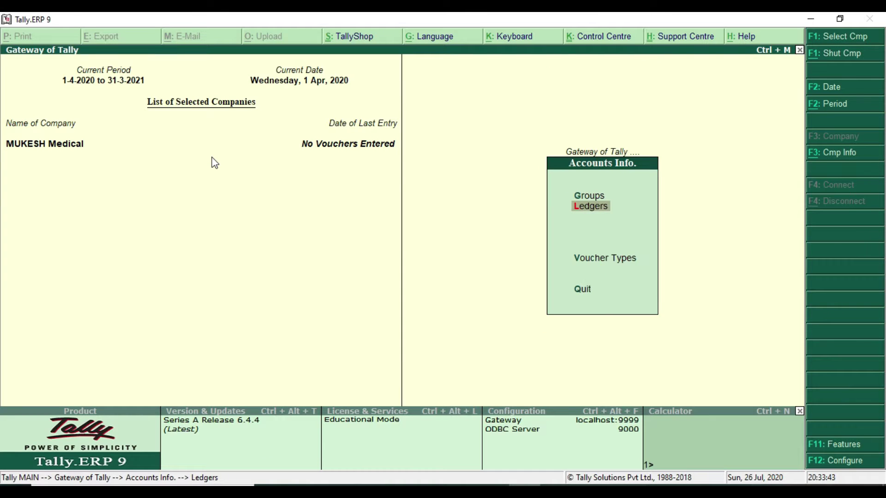
{"action": "key", "text": "Escape"}
- Check the purchased item's name in the PDF and open the creation form for a single stock item in Tally
{"action": "key", "text": "alt+Tab"}
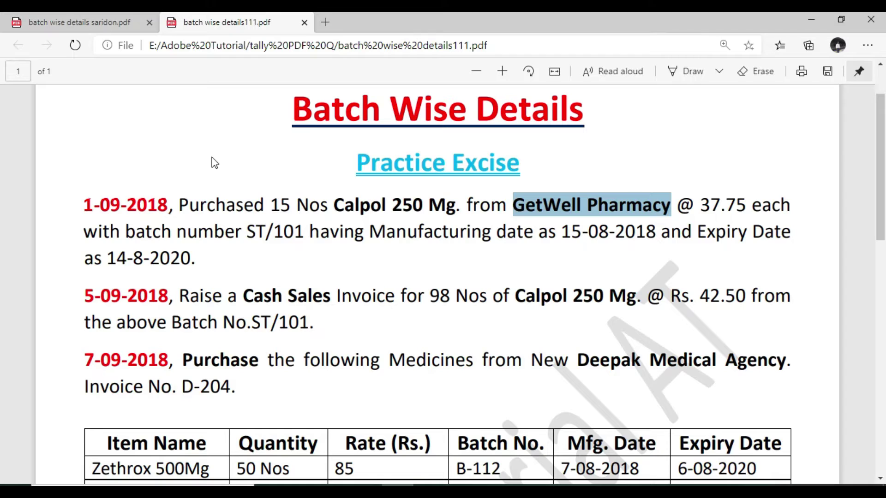
{"action": "left_click_drag", "start_coordinate": [330, 208], "coordinate": [459, 209]}
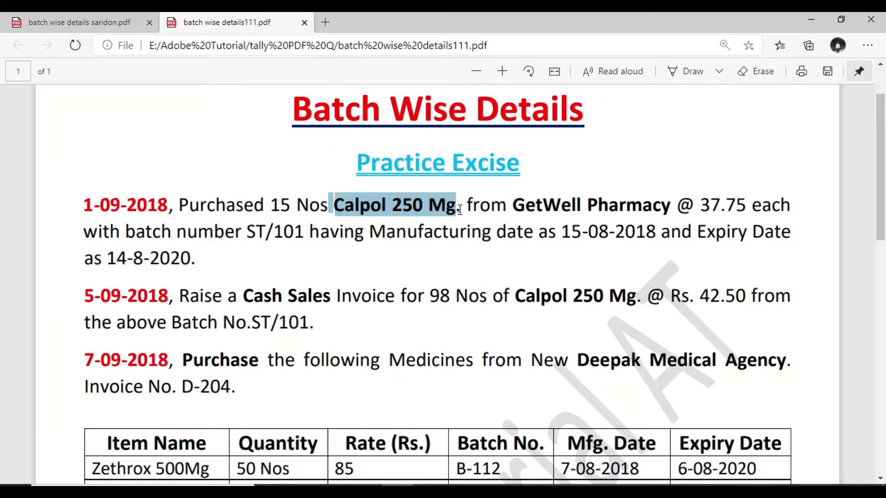
{"action": "key", "text": "alt+Tab"}
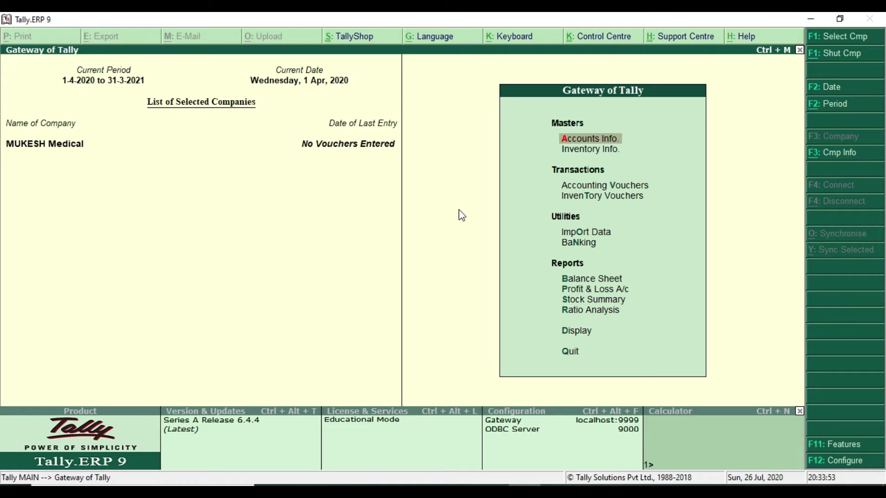
{"action": "key", "text": "Down"}
{"action": "key", "text": "Return"}
{"action": "key", "text": "Down"}
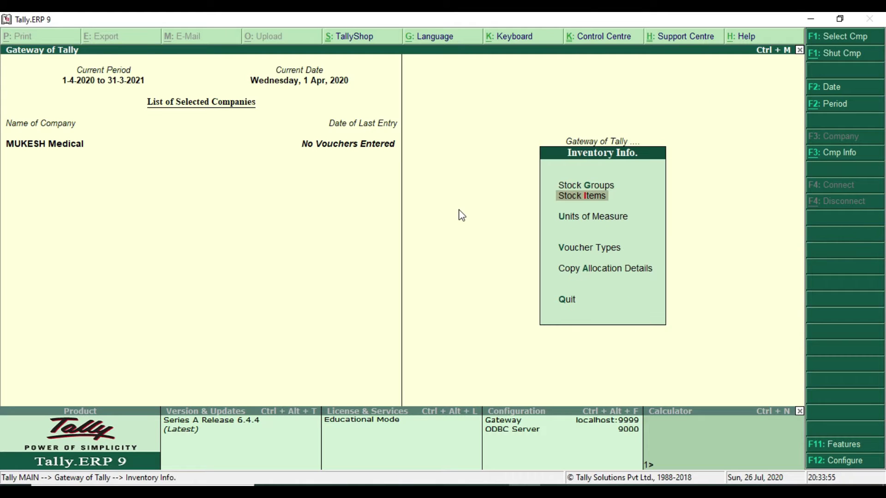
{"action": "key", "text": "Return"}
{"action": "key", "text": "Return"}
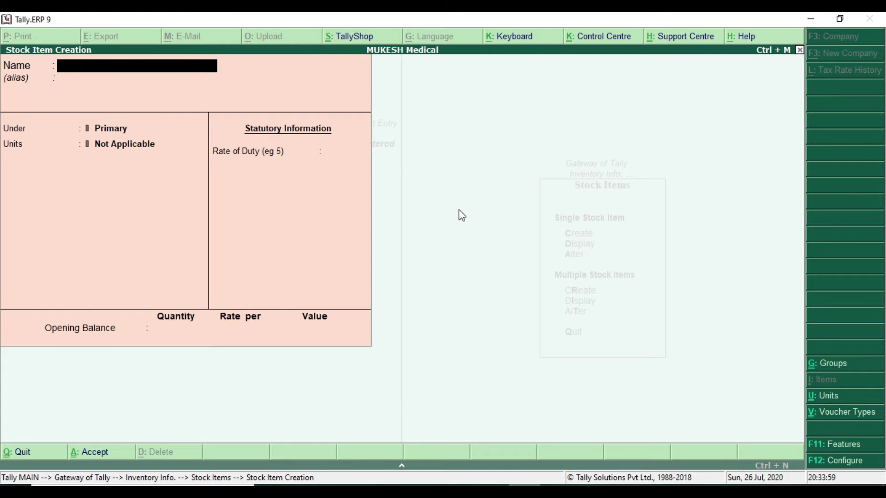
- Name the stock item Calpol 250 Mg without an alias
{"action": "type", "text": "C"}
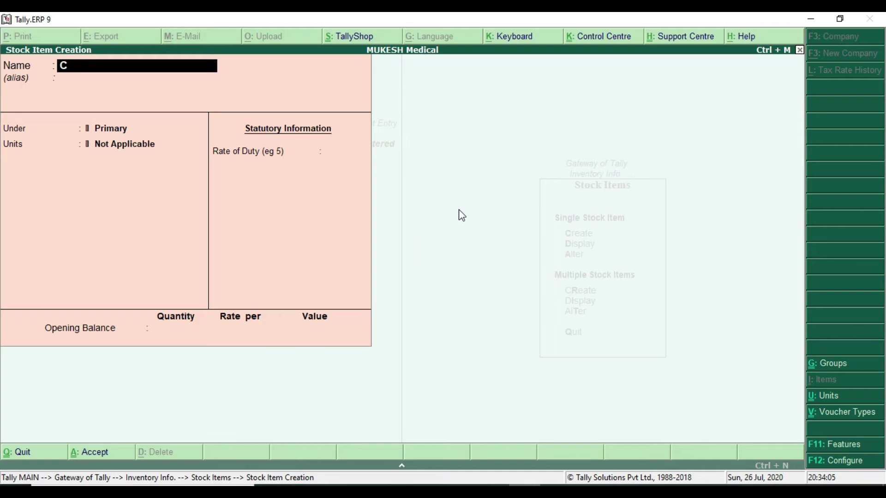
{"action": "type", "text": "ako"}
{"action": "key", "text": "BackSpace"}
{"action": "key", "text": "BackSpace"}
{"action": "type", "text": "lpol 205 M"}
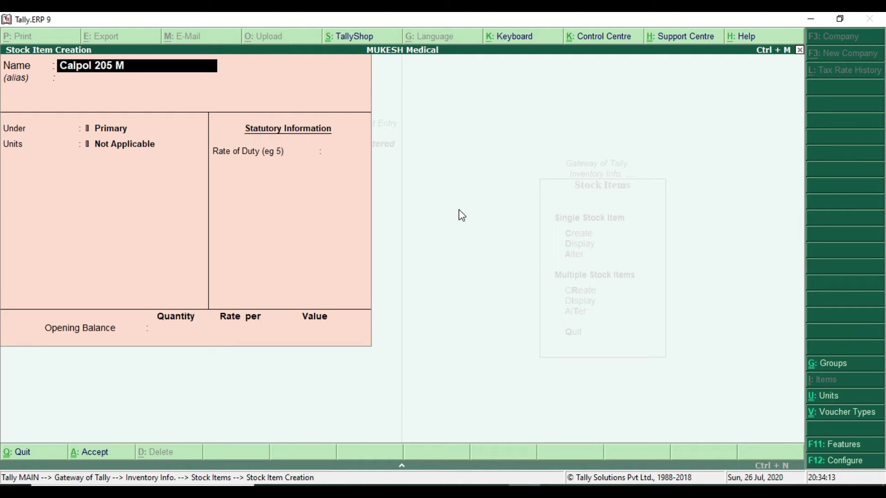
{"action": "type", "text": "G"}
{"action": "key", "text": "BackSpace"}
{"action": "key", "text": "BackSpace"}
{"action": "key", "text": "BackSpace"}
{"action": "key", "text": "BackSpace"}
{"action": "key", "text": "BackSpace"}
{"action": "type", "text": "50 MG"}
{"action": "key", "text": "BackSpace"}
{"action": "key", "text": "BackSpace"}
{"action": "key", "text": "BackSpace"}
{"action": "type", "text": "m"}
{"action": "key", "text": "BackSpace"}
{"action": "type", "text": "Mg"}
{"action": "key", "text": "Return"}
{"action": "key", "text": "Return"}
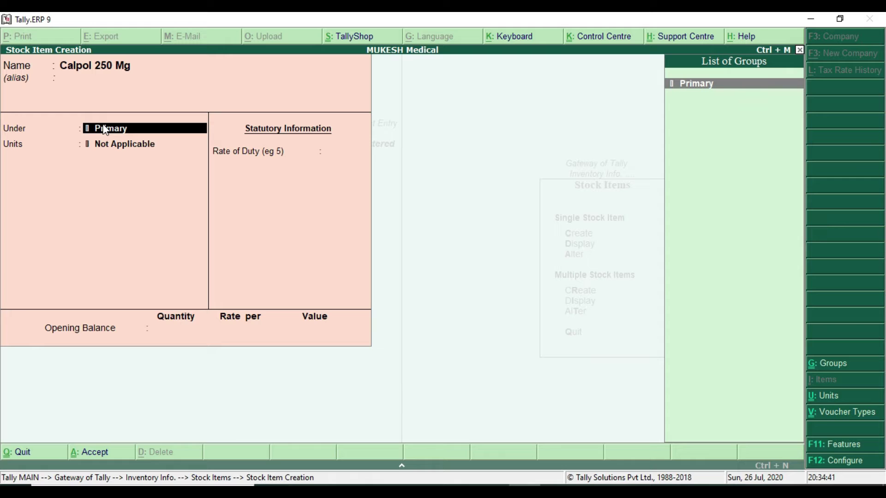
- Create a stock group named Medicine under Primary, without an alias or added item quantities, for the Calpol 250 Mg item
{"action": "key", "text": "alt+c"}
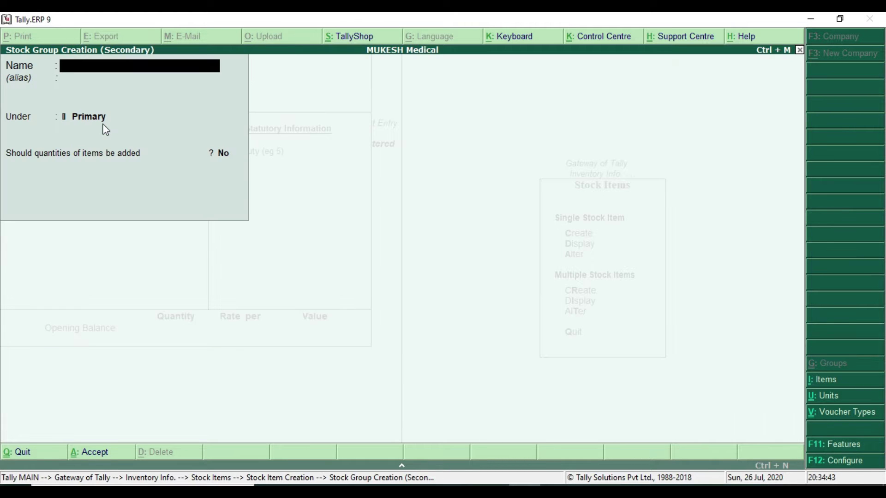
{"action": "type", "text": "Medicine"}
{"action": "key", "text": "Return"}
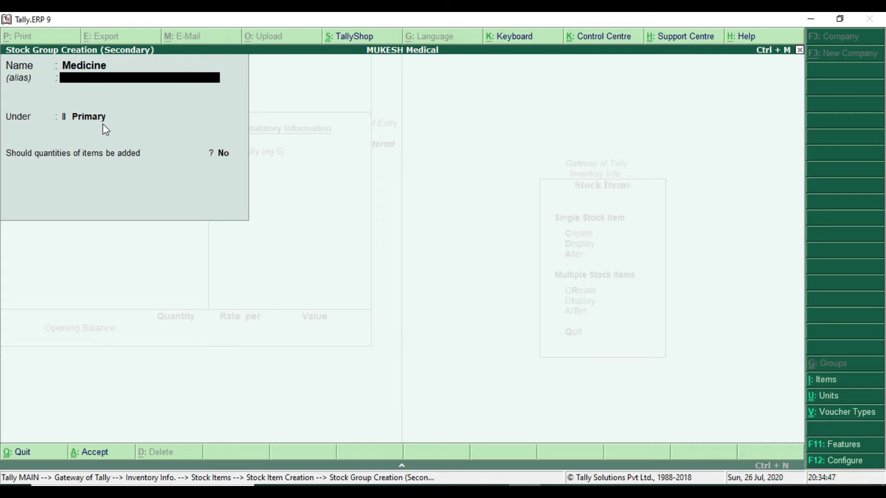
{"action": "key", "text": "Return"}
{"action": "key", "text": "Return"}
{"action": "key", "text": "Return"}
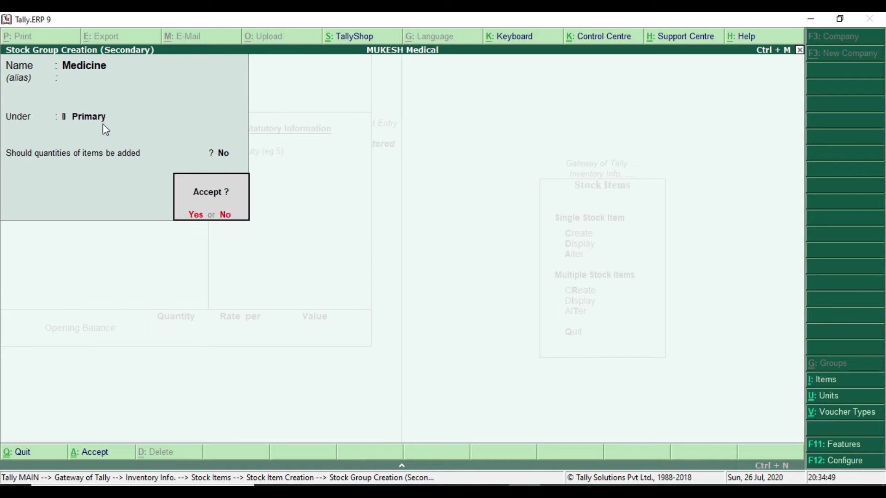
{"action": "key", "text": "Return"}
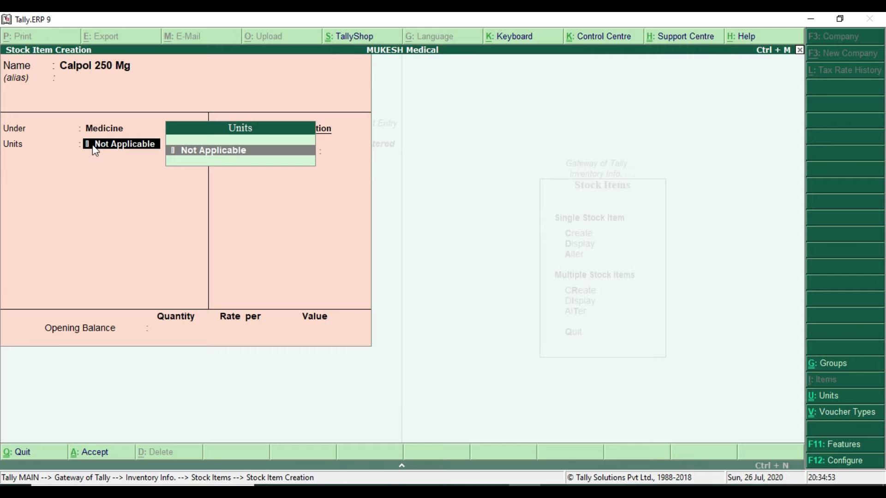
- Check the quantity unit in the PDF, then create a simple unit in Tally with symbol Nos and formal name Number for the item
{"action": "key", "text": "alt+Tab"}
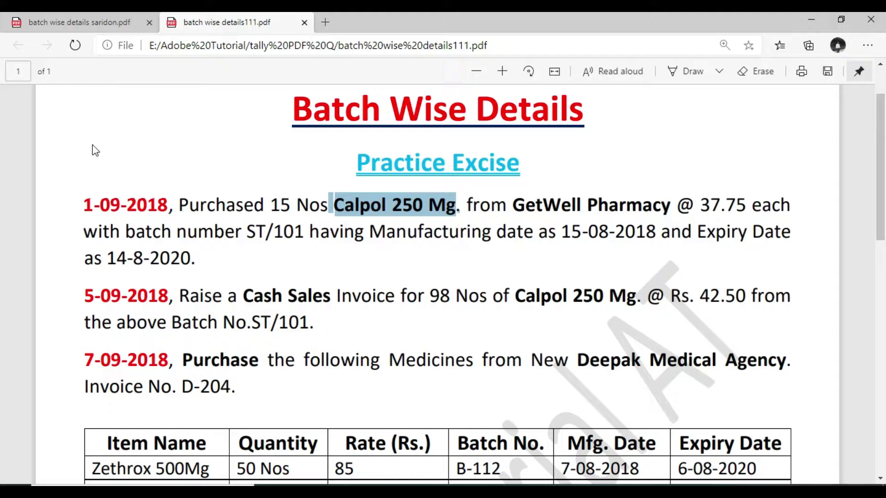
{"action": "left_click", "coordinate": [294, 201]}
{"action": "left_click_drag", "start_coordinate": [293, 202], "coordinate": [327, 209]}
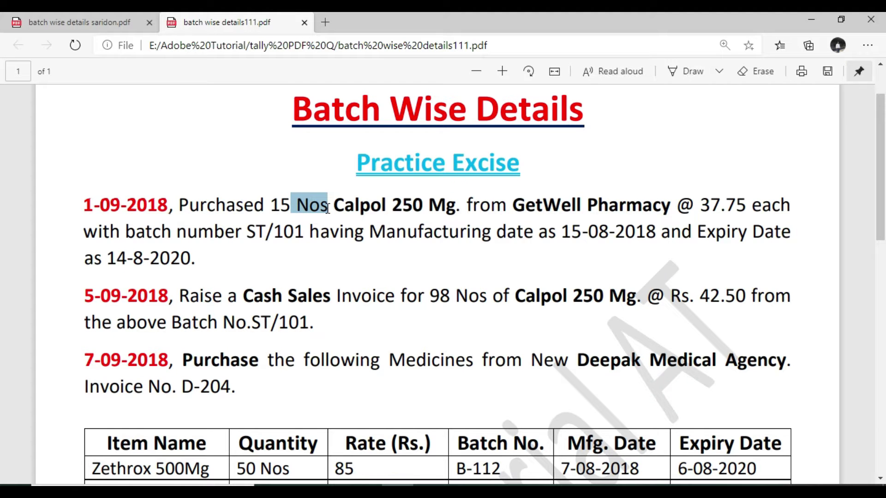
{"action": "key", "text": "alt+Tab"}
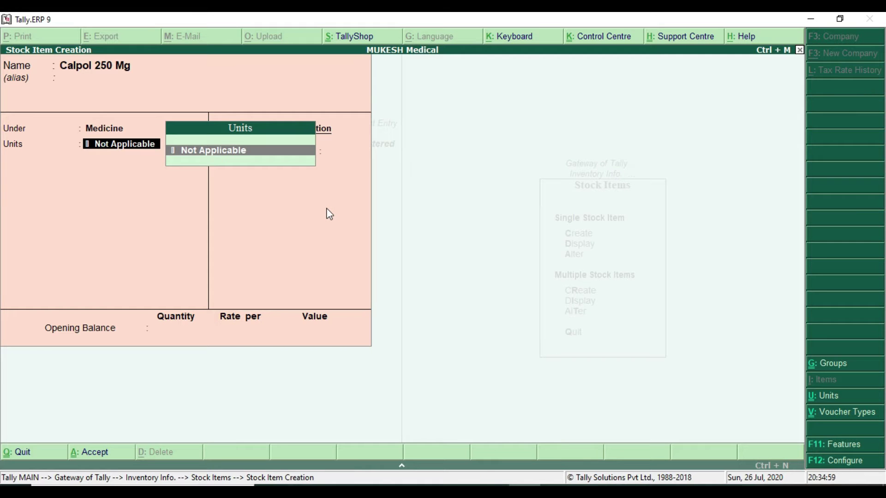
{"action": "key", "text": "alt+c"}
{"action": "type", "text": "Nos"}
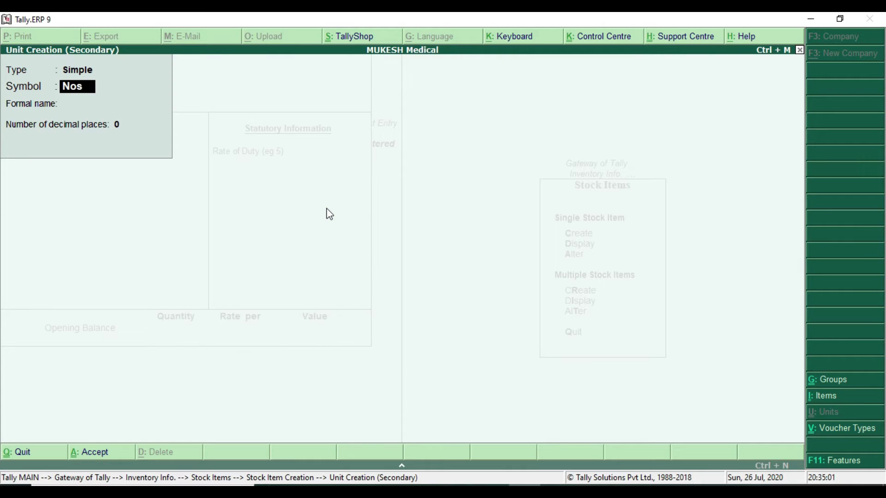
{"action": "key", "text": "Return"}
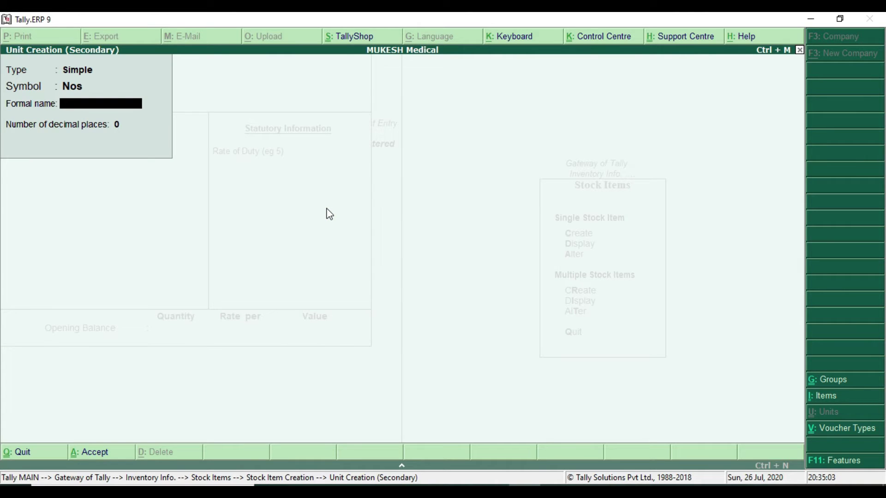
{"action": "type", "text": "Number"}
{"action": "key", "text": "Return"}
{"action": "key", "text": "Return"}
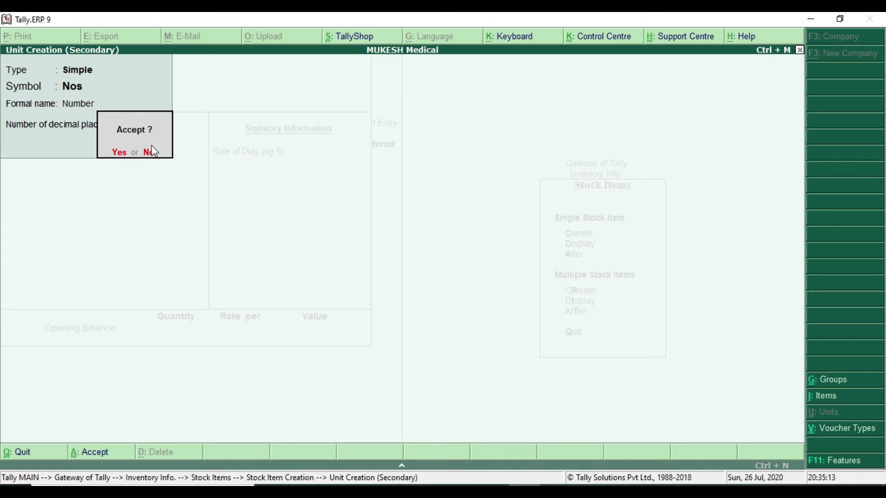
{"action": "key", "text": "Return"}
{"action": "key", "text": "Return"}
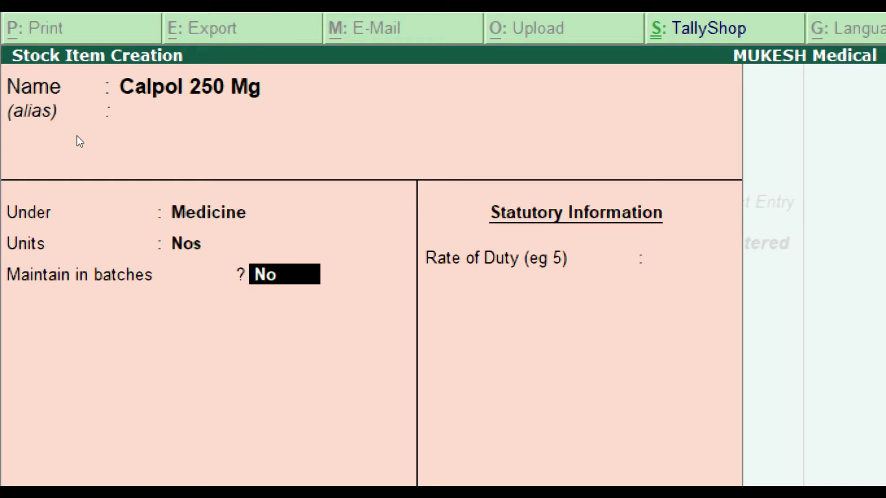
- Enable batch maintenance, manufacturing date tracking and expiry dates for the Calpol 250 Mg stock item
{"action": "type", "text": "y"}
{"action": "key", "text": "Return"}
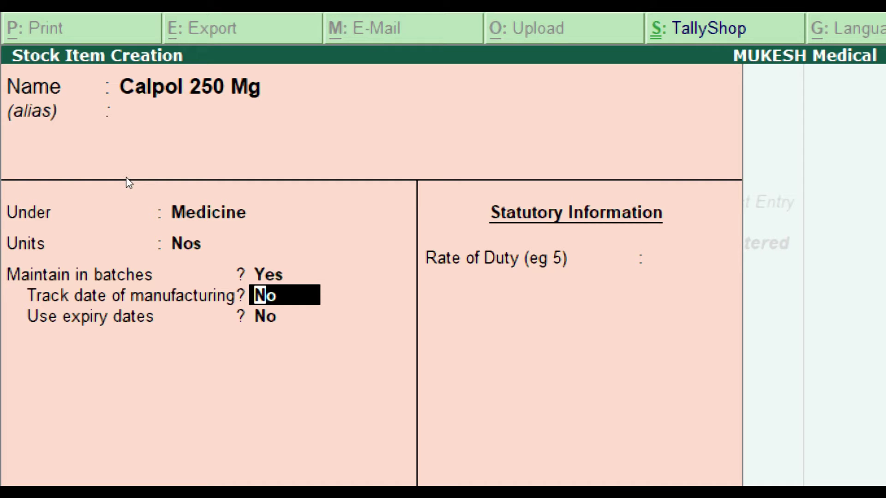
{"action": "type", "text": "y"}
{"action": "key", "text": "Return"}
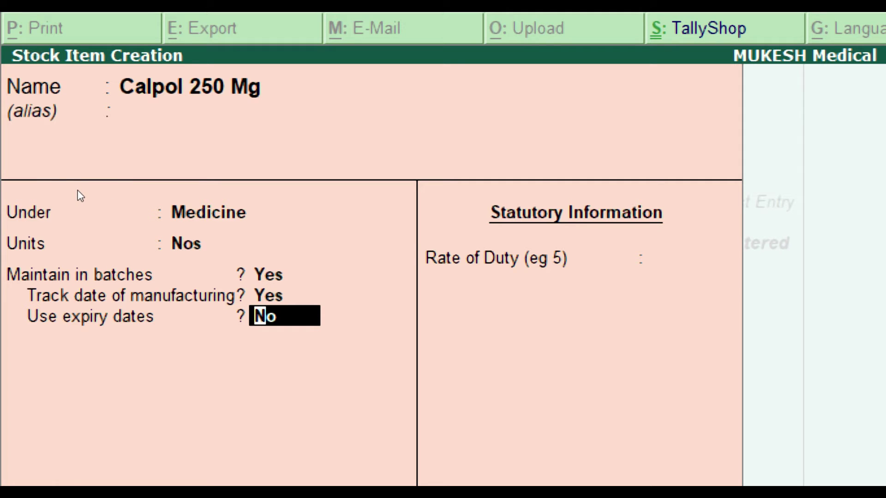
{"action": "type", "text": "y"}
{"action": "key", "text": "Return"}
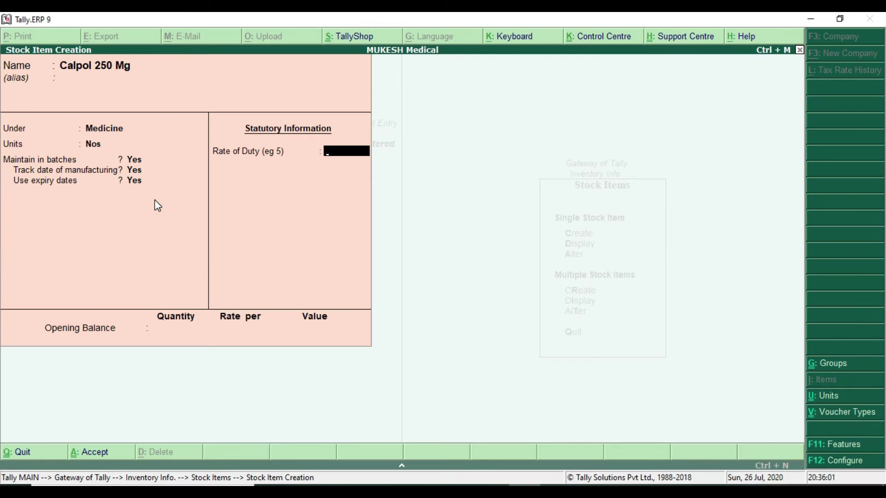
- Save the Calpol 250 Mg item without a duty rate or opening balance and return to the Gateway of Tally
{"action": "key", "text": "Return"}
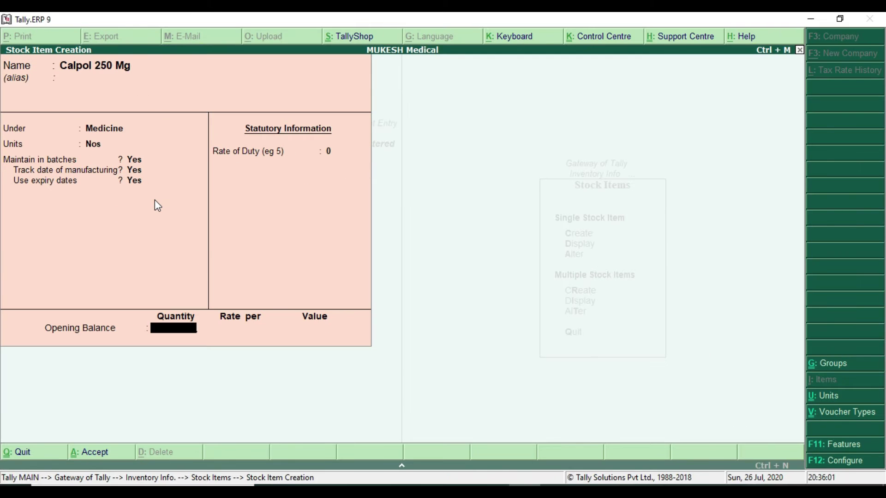
{"action": "key", "text": "Return"}
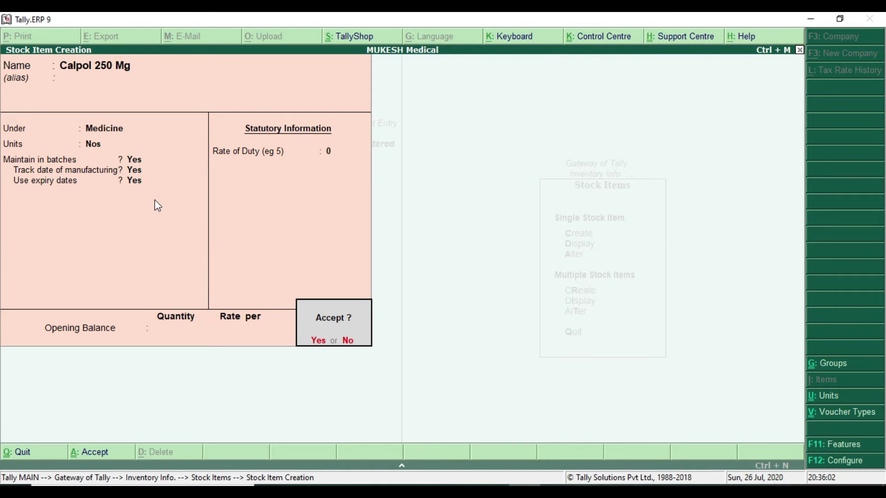
{"action": "key", "text": "Return"}
{"action": "key", "text": "Escape"}
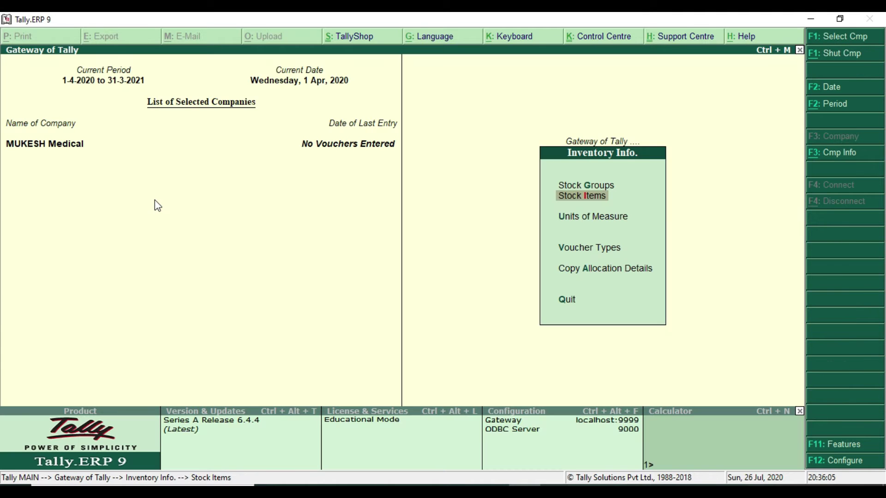
{"action": "key", "text": "Escape"}
- Review the purchase entry in the PDF, then start a purchase voucher in Tally with the supplier invoice number left blank
{"action": "key", "text": "alt+Tab"}
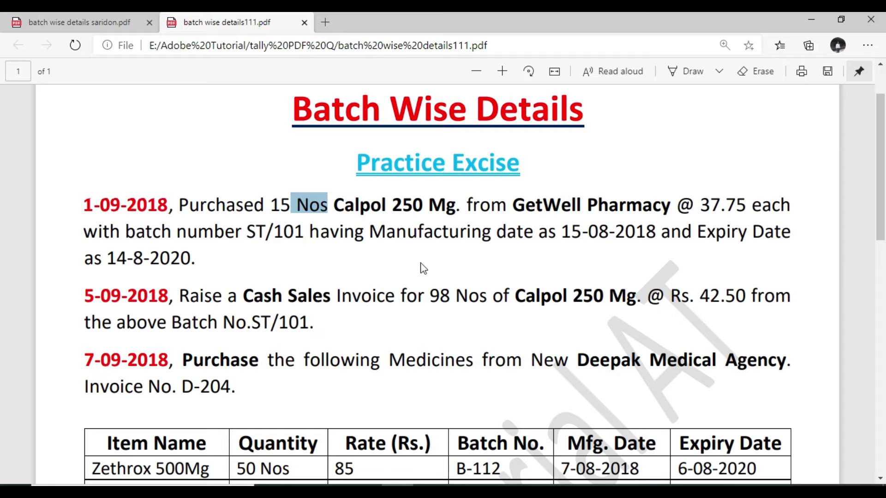
{"action": "key", "text": "alt+Tab"}
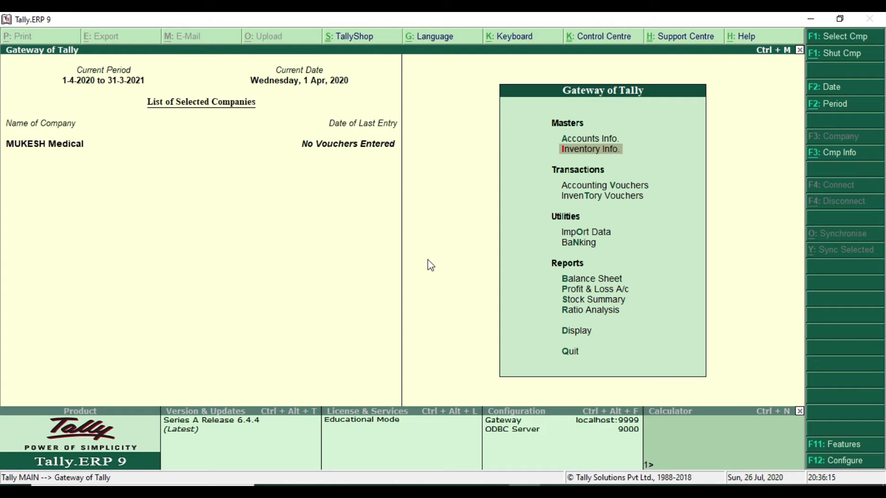
{"action": "key", "text": "Down"}
{"action": "key", "text": "Return"}
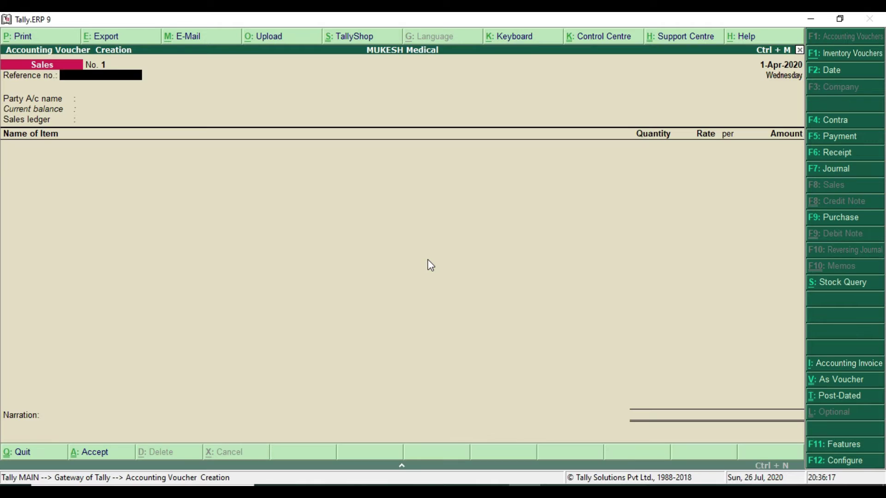
{"action": "key", "text": "F9"}
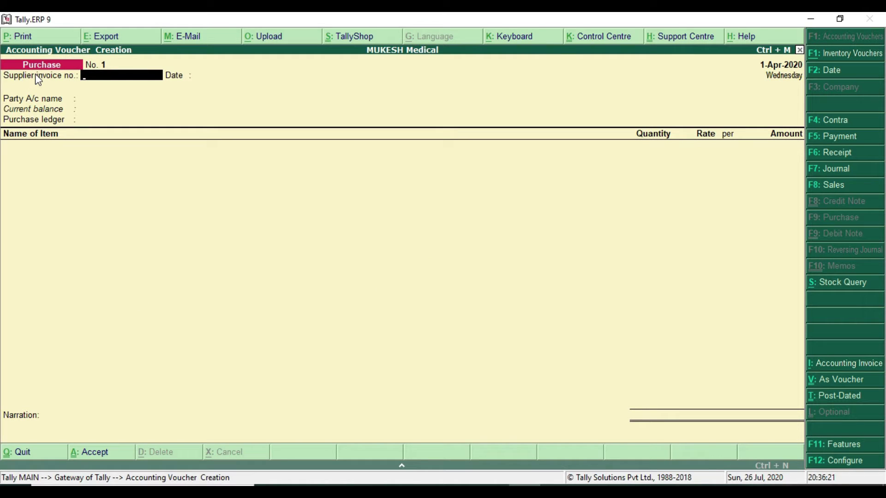
{"action": "key", "text": "Return"}
{"action": "key", "text": "Return"}
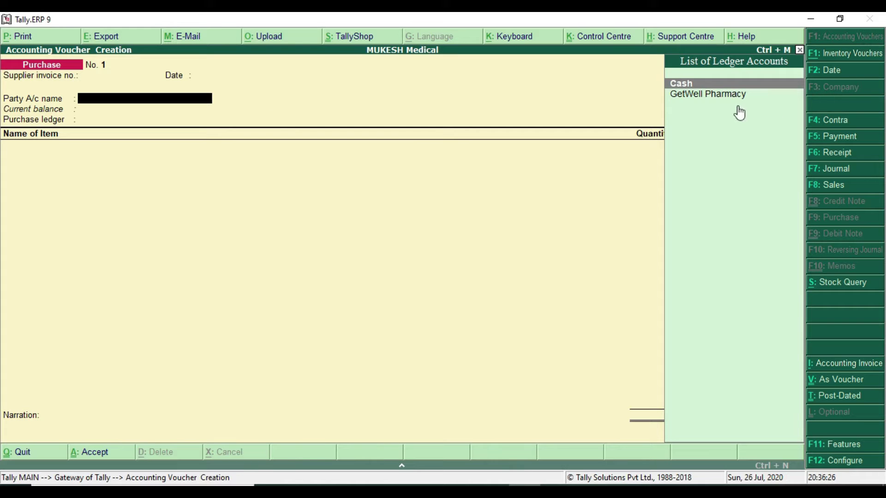
- Set GetWell Pharmacy as the voucher's party, accept its default supplier details, and choose Purchase as the purchase ledger
{"action": "key", "text": "Down"}
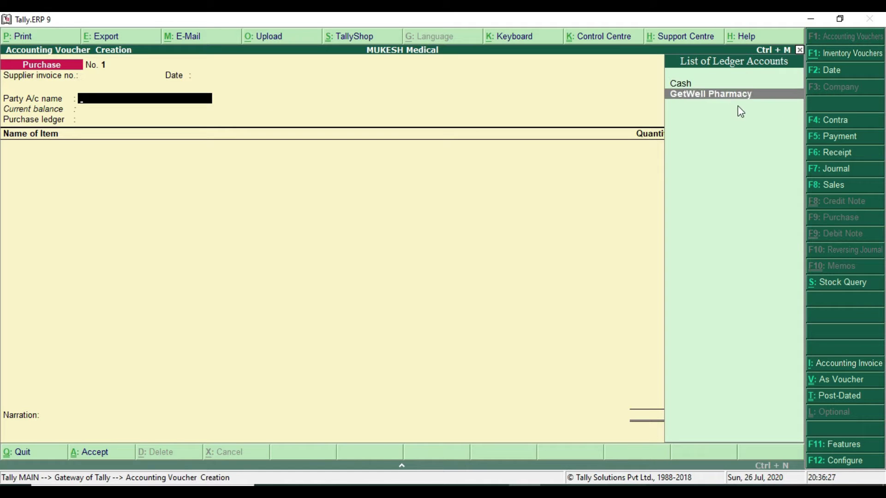
{"action": "key", "text": "Return"}
{"action": "key", "text": "Return"}
{"action": "key", "text": "Return"}
{"action": "key", "text": "Return"}
{"action": "key", "text": "Return"}
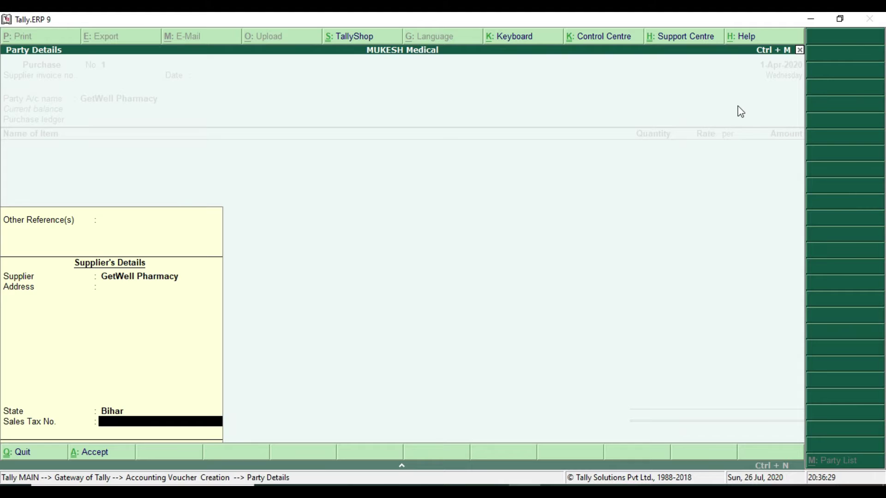
{"action": "key", "text": "Return"}
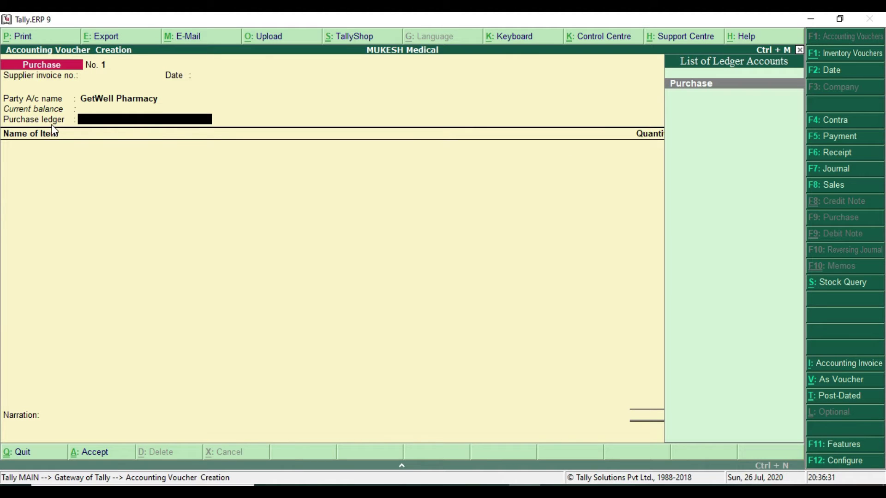
{"action": "left_click", "coordinate": [711, 90]}
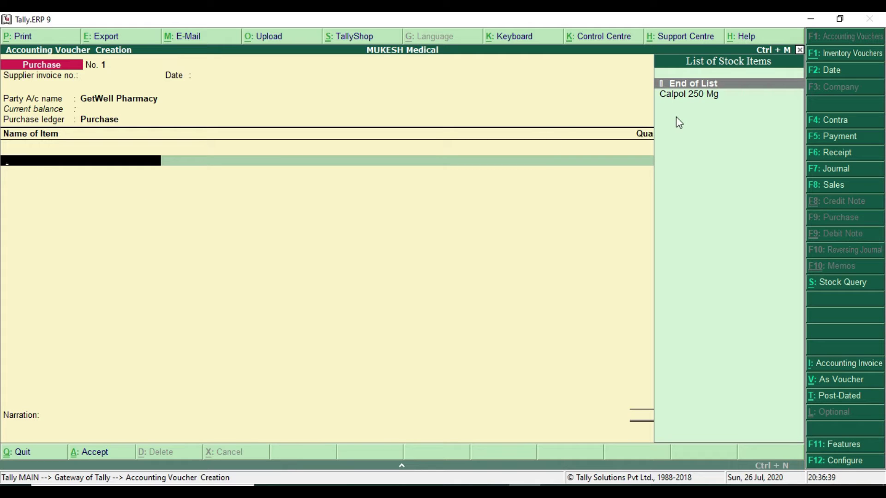
- Add Calpol 250 Mg with batch ST/101, 15 Nos at 37.75, manufacturing date 1.4.20 and expiry date 31.3.2022
{"action": "key", "text": "Down"}
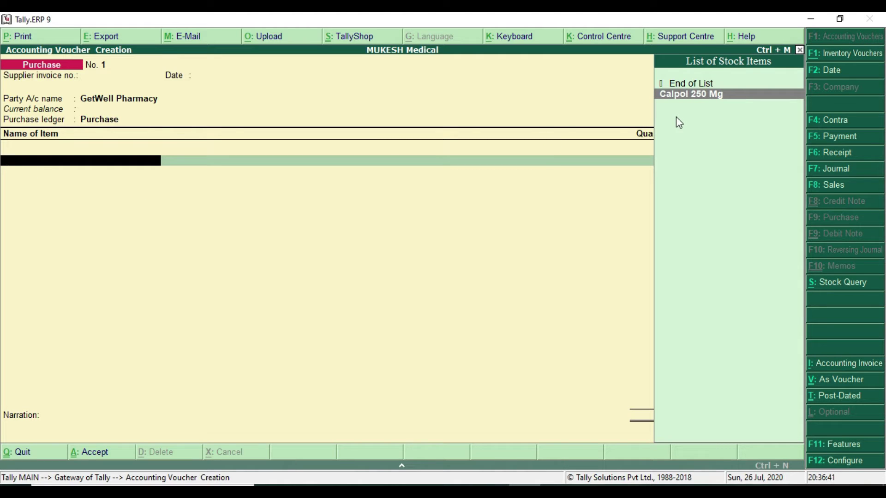
{"action": "key", "text": "Return"}
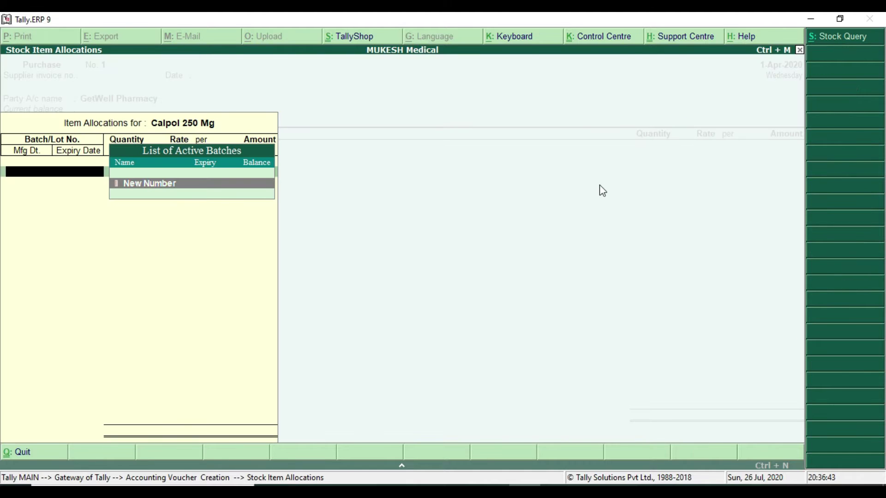
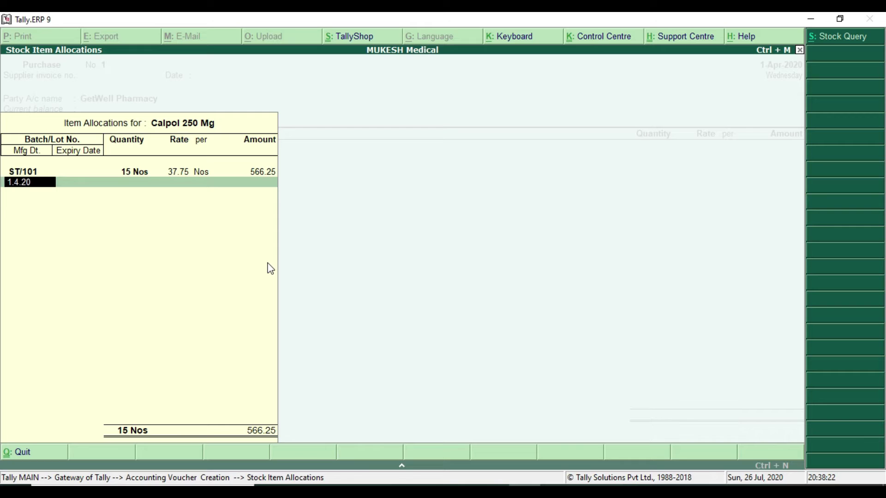
{"action": "key", "text": "Return"}
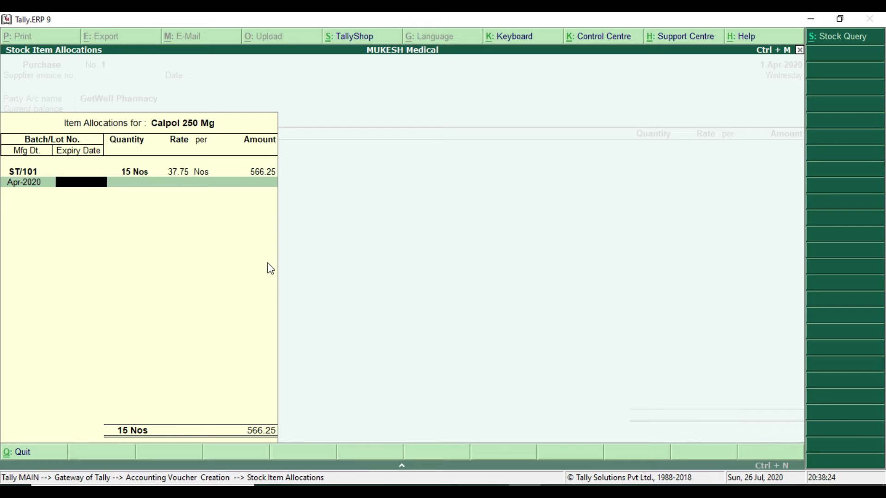
{"action": "type", "text": "31.3.2022"}
{"action": "key", "text": "Return"}
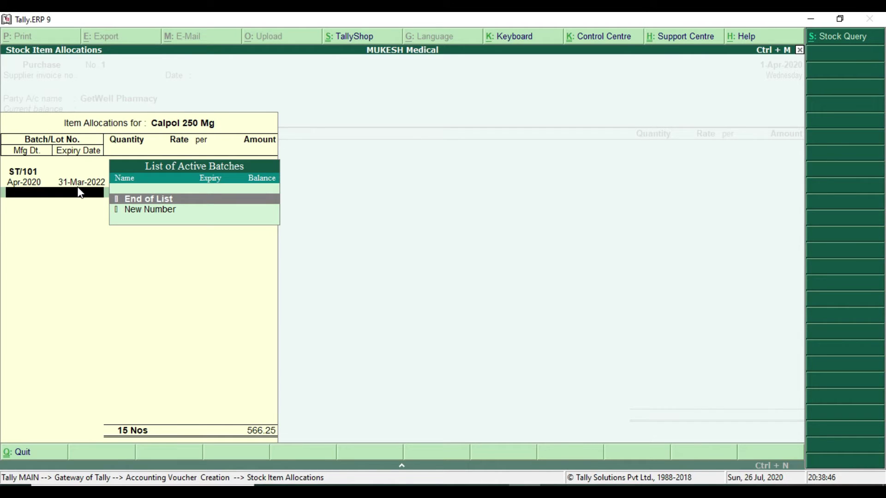
- Check the batch's manufacturing and expiry dates in the PDF, then end the batch and item lists in Tally's purchase voucher
{"action": "key", "text": "alt+Tab"}
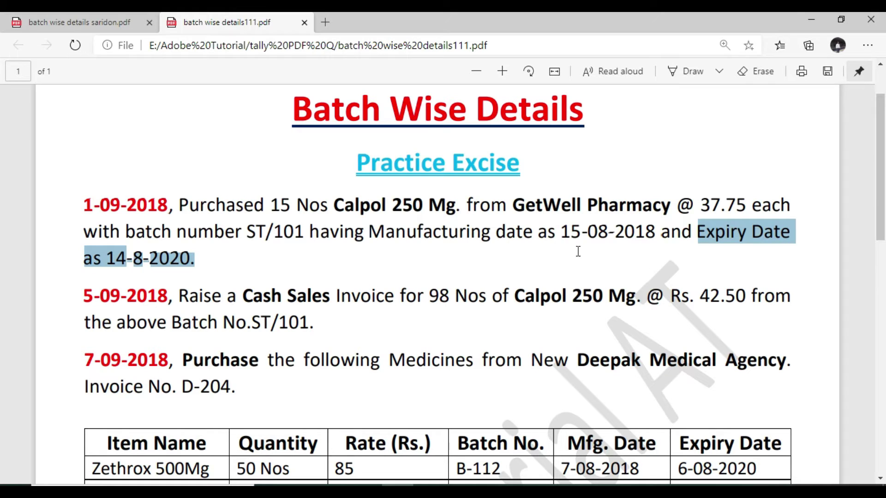
{"action": "left_click_drag", "start_coordinate": [557, 238], "coordinate": [657, 238]}
{"action": "left_click_drag", "start_coordinate": [107, 258], "coordinate": [194, 263]}
{"action": "key", "text": "alt+Tab"}
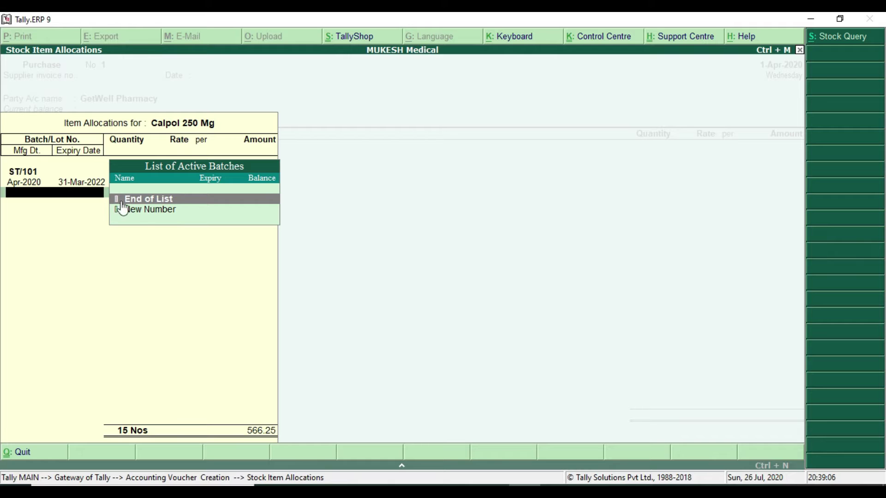
{"action": "left_click", "coordinate": [193, 206]}
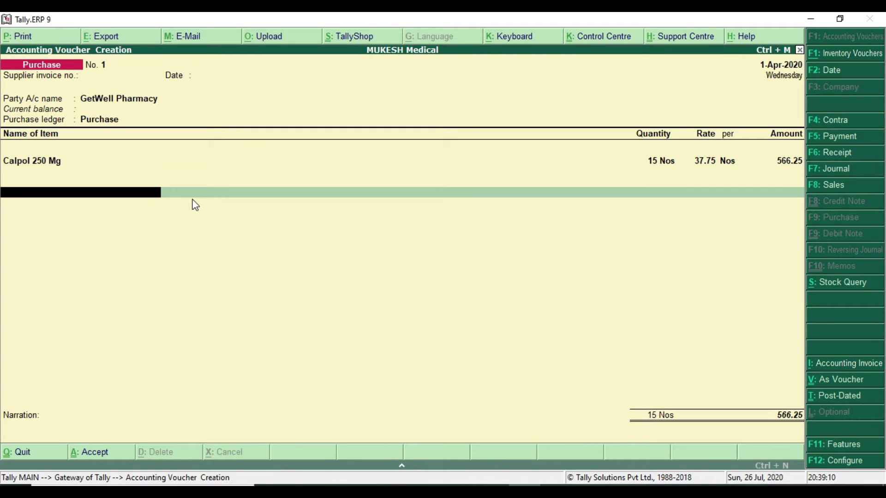
{"action": "left_click", "coordinate": [195, 204]}
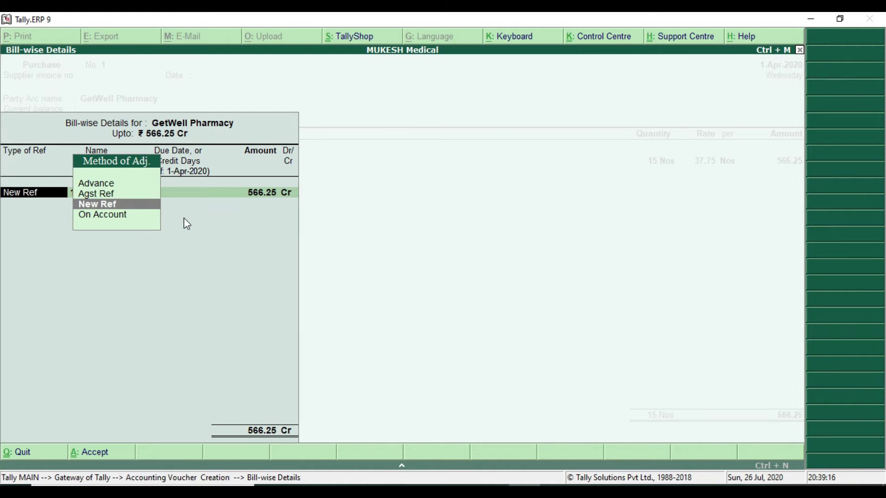
- Allocate GetWell Pharmacy's full bill amount to a new reference named Gwp, leaving the due date or credit days blank
{"action": "key", "text": "Return"}
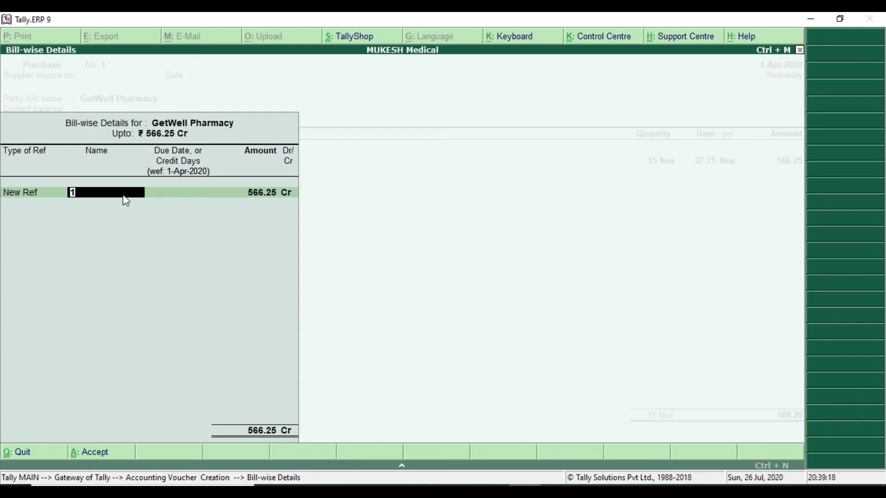
{"action": "key", "text": "alt+Tab"}
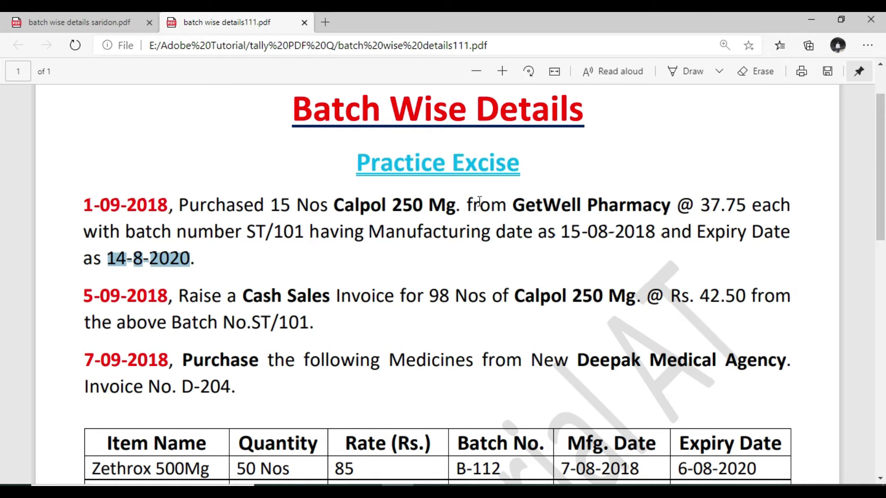
{"action": "key", "text": "alt+Tab"}
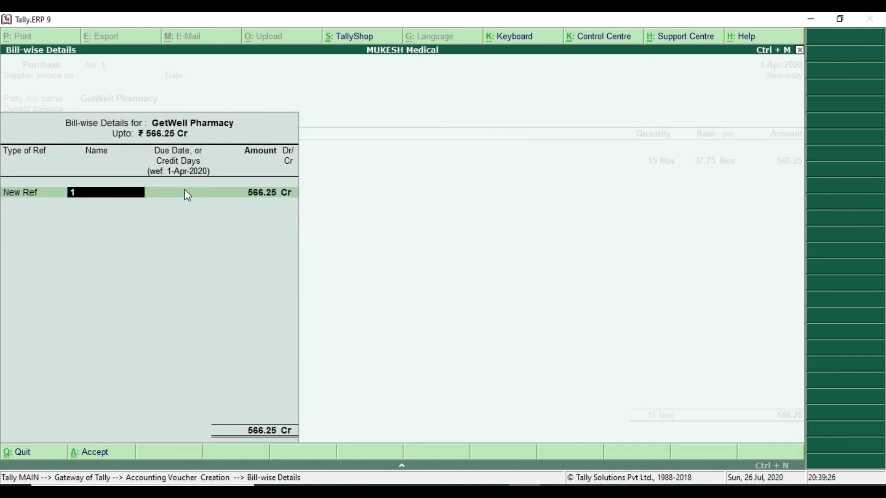
{"action": "type", "text": "GwP"}
{"action": "key", "text": "BackSpace"}
{"action": "key", "text": "BackSpace"}
{"action": "type", "text": "wp"}
{"action": "key", "text": "Return"}
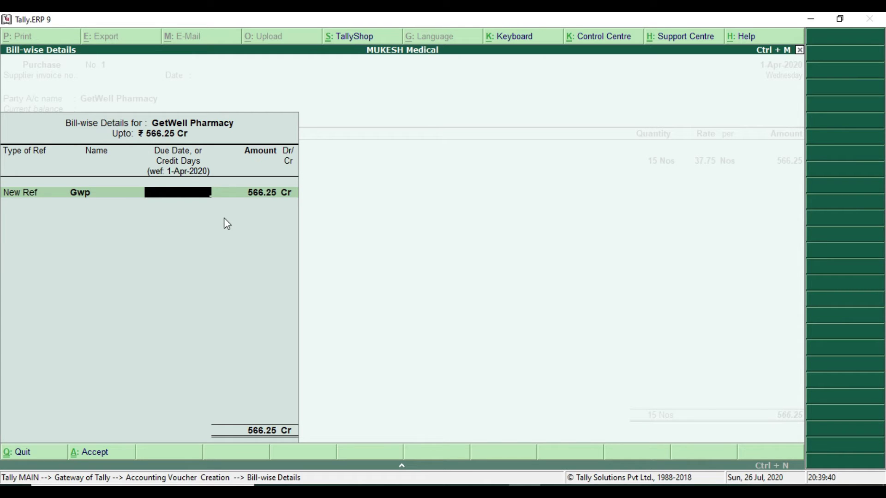
{"action": "key", "text": "Return"}
{"action": "key", "text": "Return"}
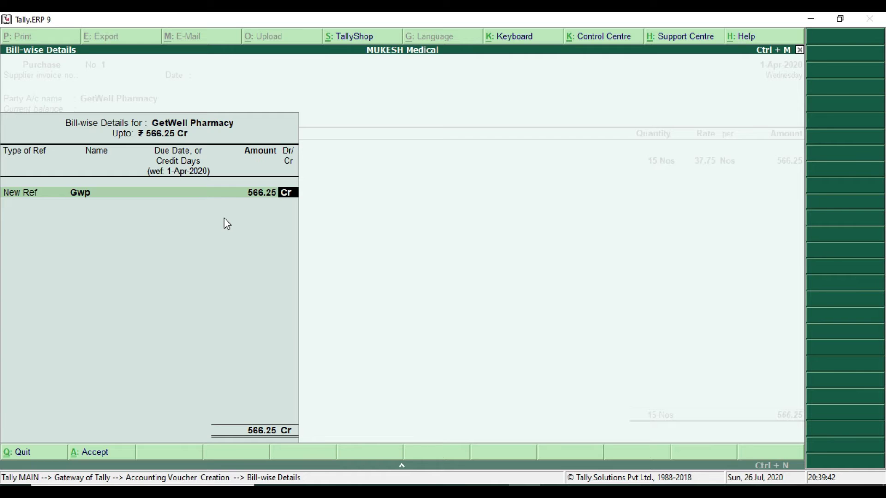
{"action": "key", "text": "Return"}
- Save the GetWell Pharmacy purchase voucher without a narration and return to the Gateway of Tally
{"action": "key", "text": "Return"}
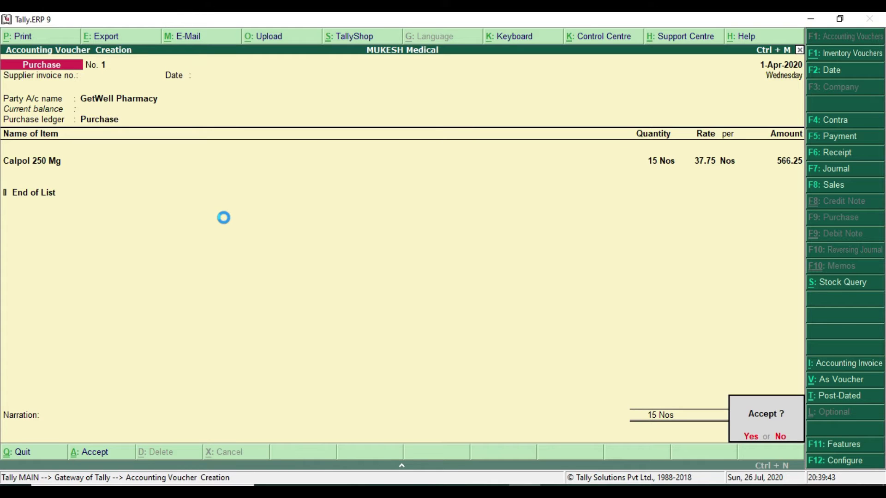
{"action": "key", "text": "Return"}
{"action": "key", "text": "Escape"}
{"action": "key", "text": "Return"}
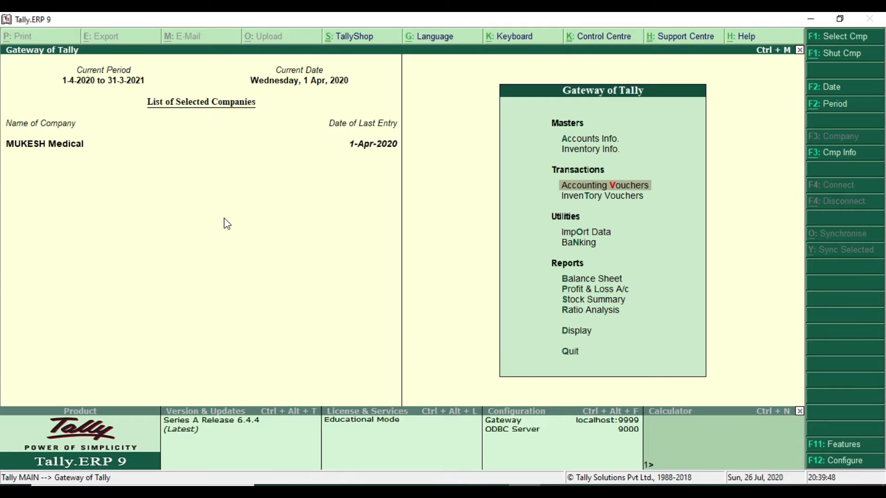
- Review the 5-09-2018 cash sales entry in the PDF, covering its date, item, rate and batch number
{"action": "key", "text": "alt+Tab"}
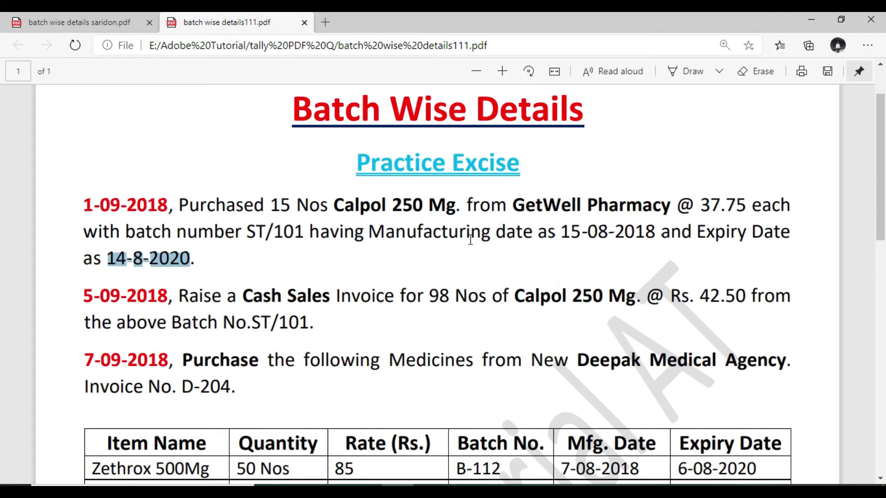
{"action": "scroll", "coordinate": [470, 239], "scroll_direction": "down", "scroll_amount": 1}
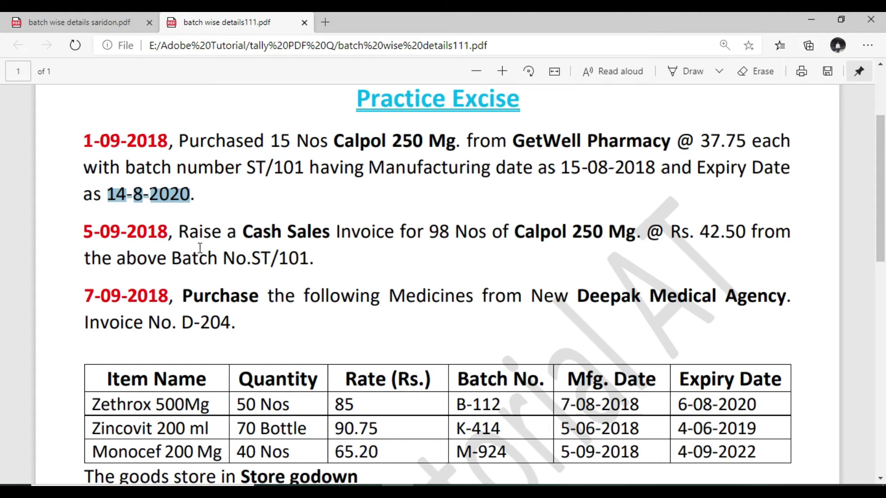
{"action": "left_click_drag", "start_coordinate": [83, 231], "coordinate": [178, 235]}
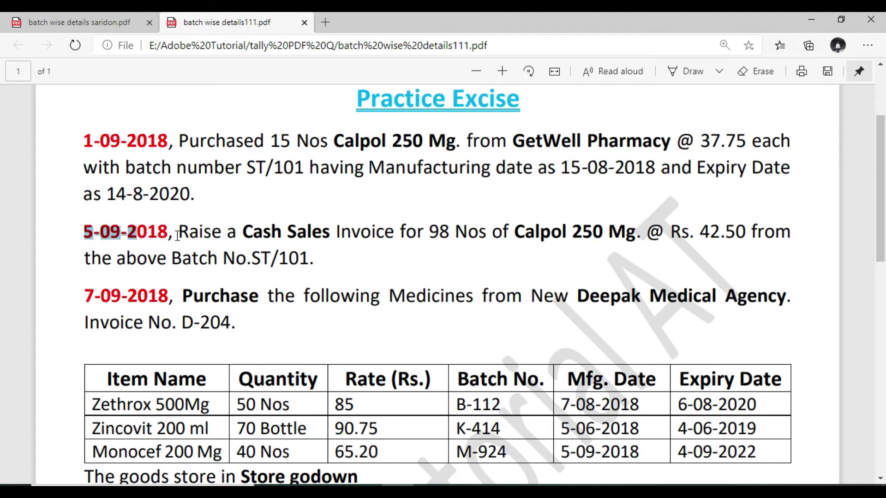
{"action": "left_click_drag", "start_coordinate": [243, 231], "coordinate": [393, 240]}
{"action": "left_click_drag", "start_coordinate": [243, 232], "coordinate": [333, 235]}
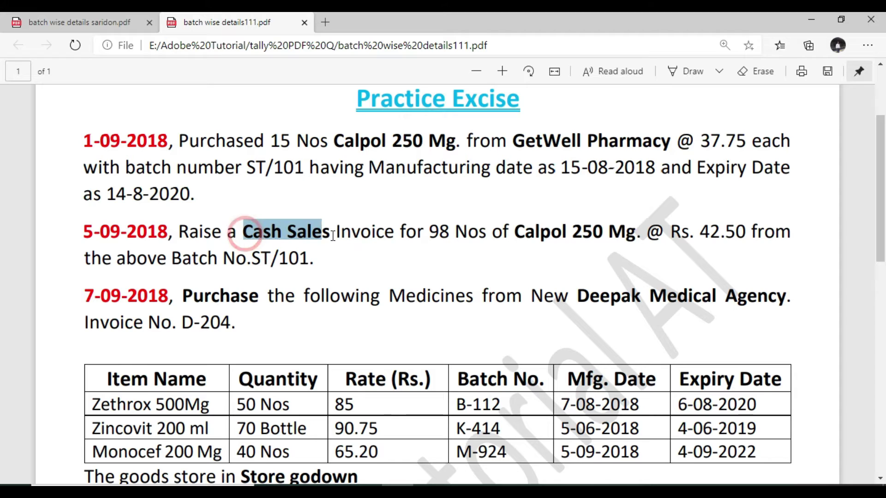
{"action": "left_click", "coordinate": [303, 237]}
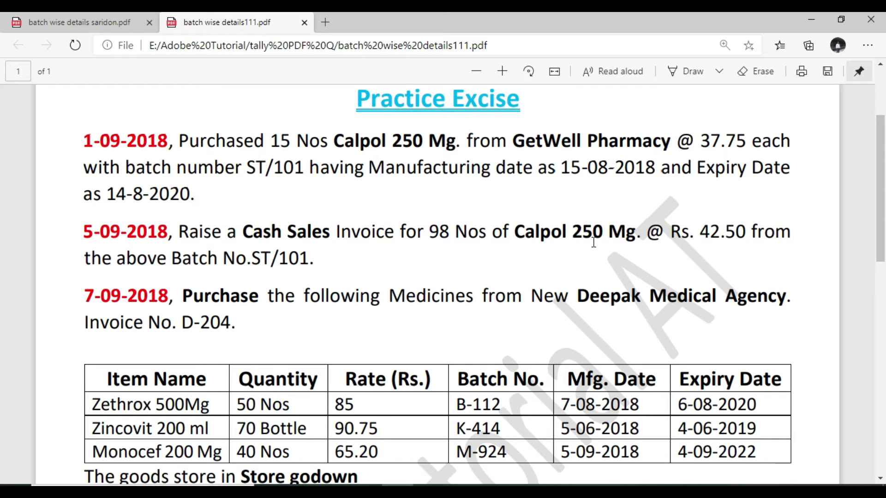
{"action": "left_click_drag", "start_coordinate": [699, 232], "coordinate": [757, 233]}
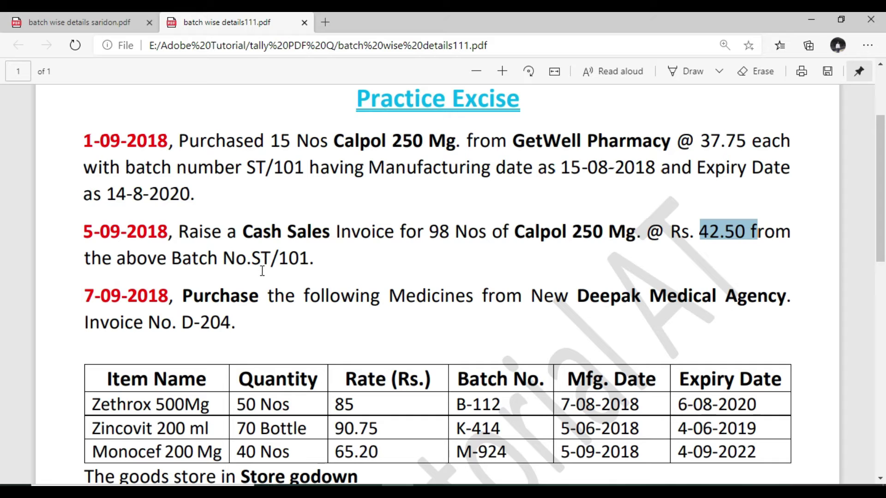
{"action": "left_click_drag", "start_coordinate": [254, 261], "coordinate": [313, 262]}
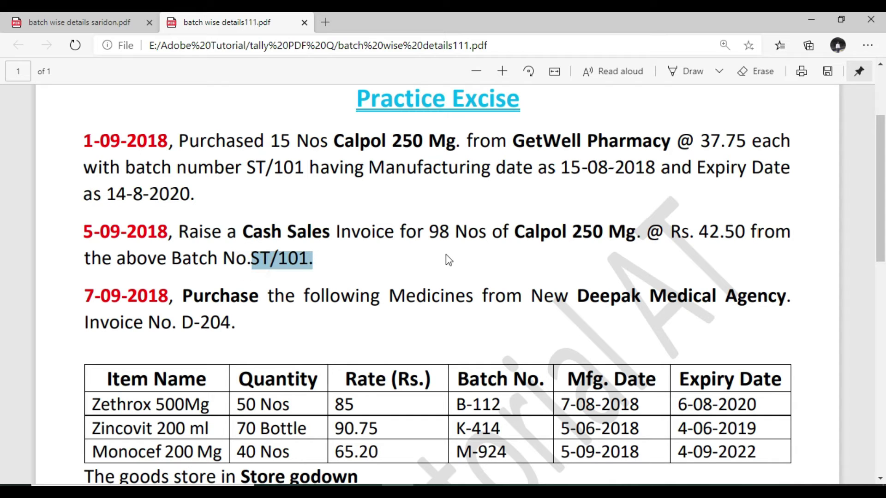
{"action": "left_click_drag", "start_coordinate": [243, 168], "coordinate": [305, 166]}
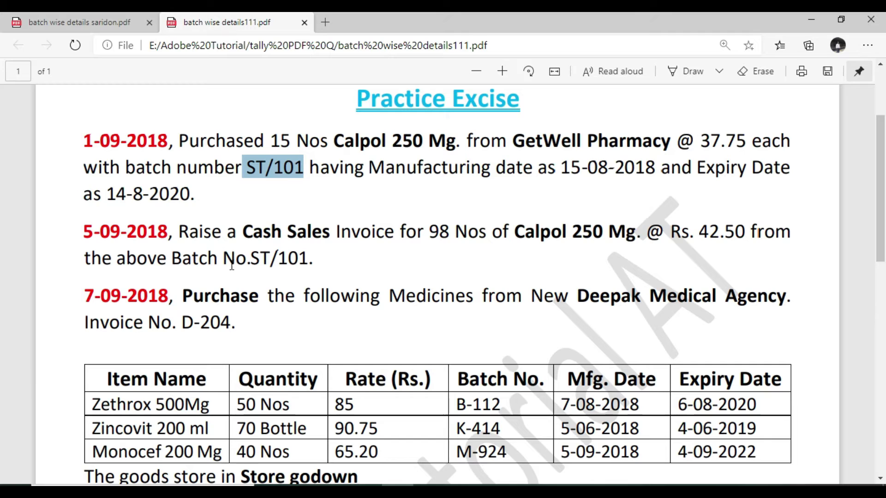
{"action": "left_click_drag", "start_coordinate": [225, 258], "coordinate": [321, 233]}
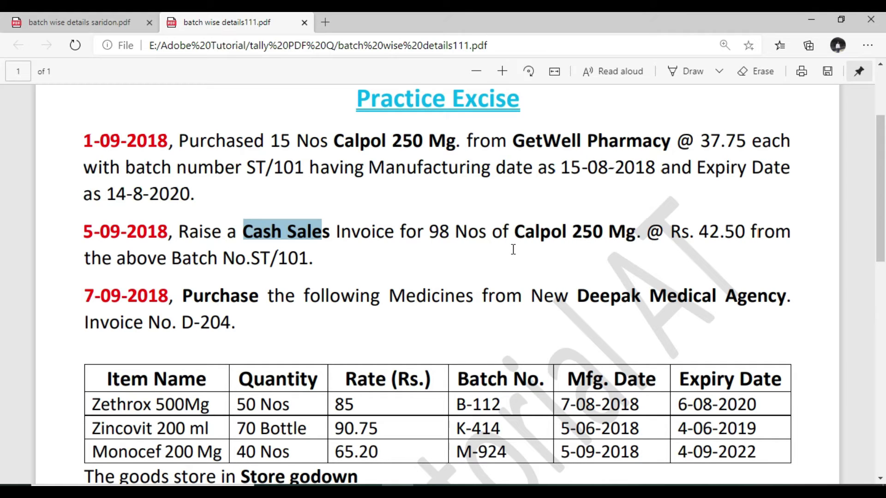
- Switch back to Tally and start a sales voucher with the reference number left blank
{"action": "key", "text": "alt+Tab"}
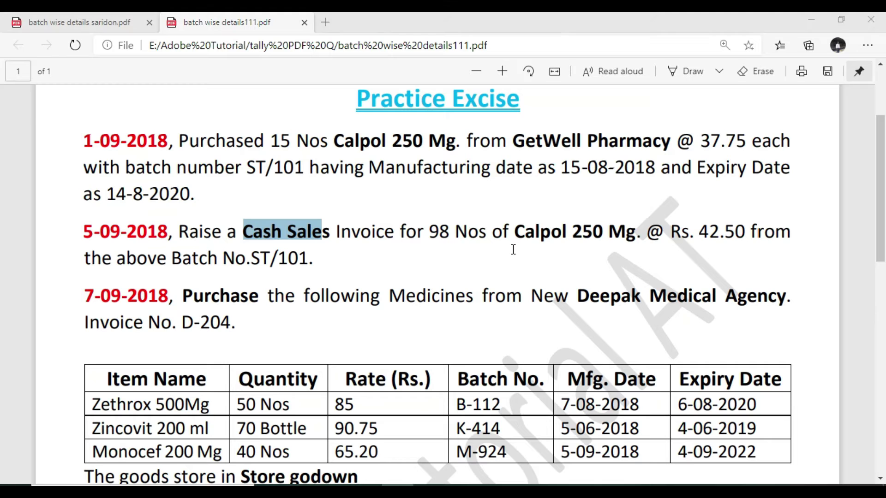
{"action": "key", "text": "Down"}
{"action": "key", "text": "Up"}
{"action": "key", "text": "Return"}
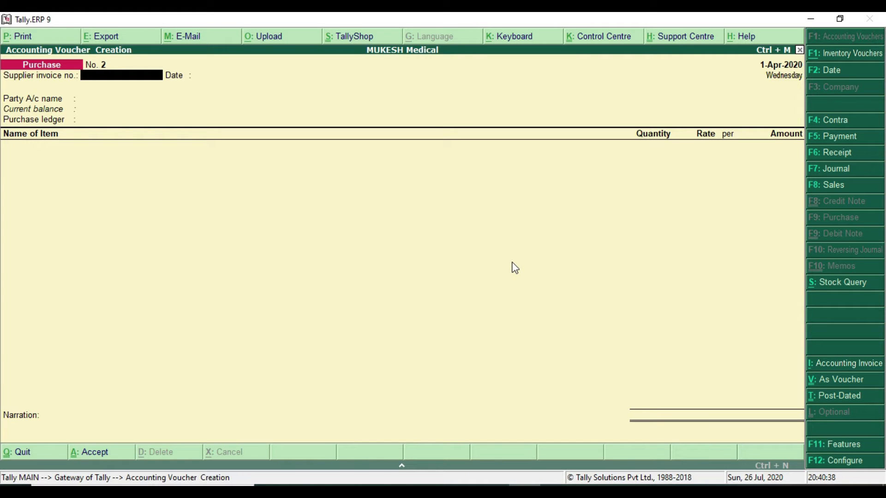
{"action": "key", "text": "F8"}
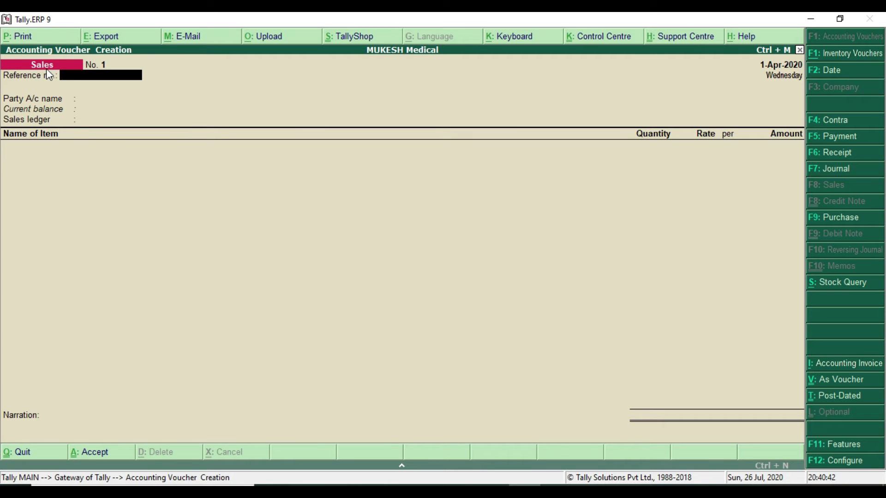
{"action": "key", "text": "Return"}
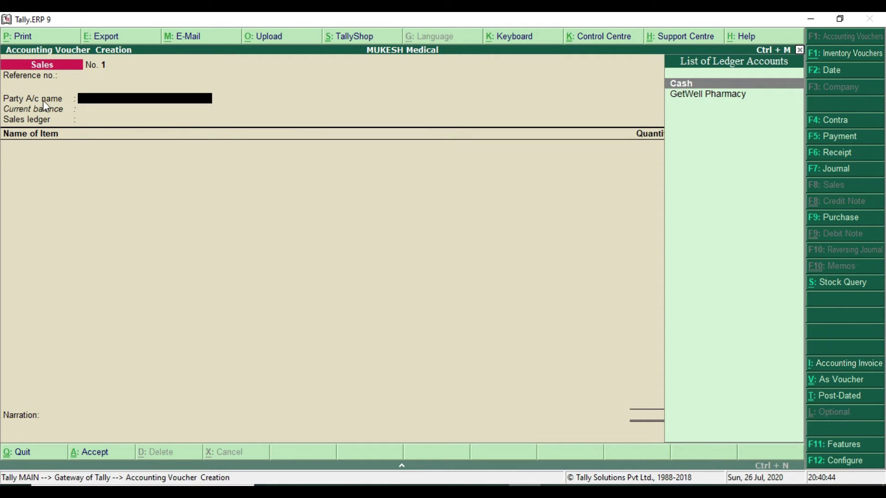
- Confirm the sale type in the PDF, then set Cash as the sales voucher's party in Tally and accept the default party details
{"action": "key", "text": "alt+Tab"}
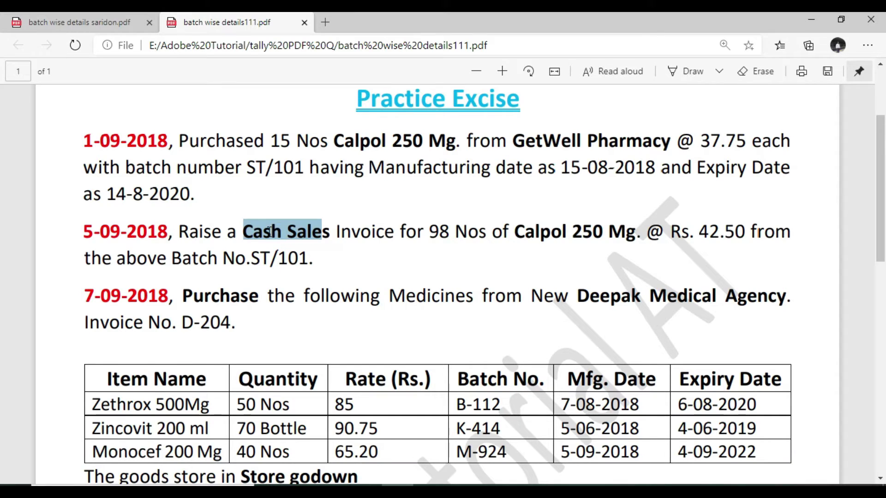
{"action": "left_click_drag", "start_coordinate": [247, 234], "coordinate": [284, 236]}
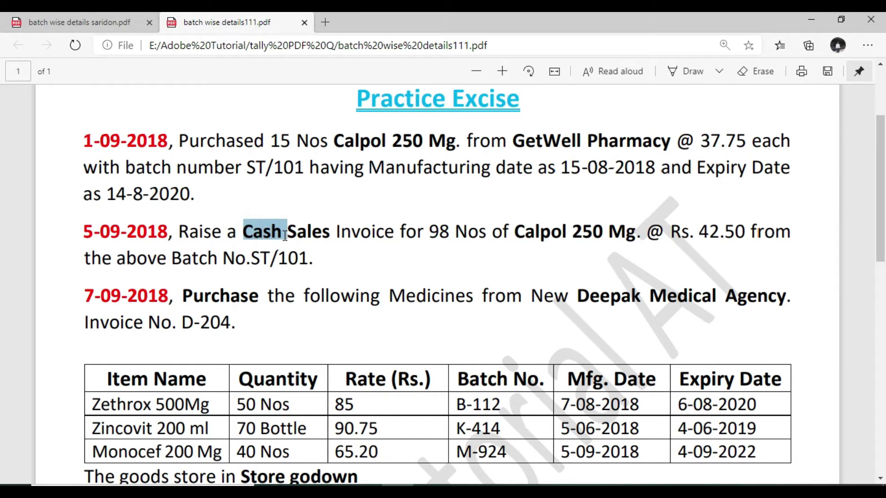
{"action": "key", "text": "alt+Tab"}
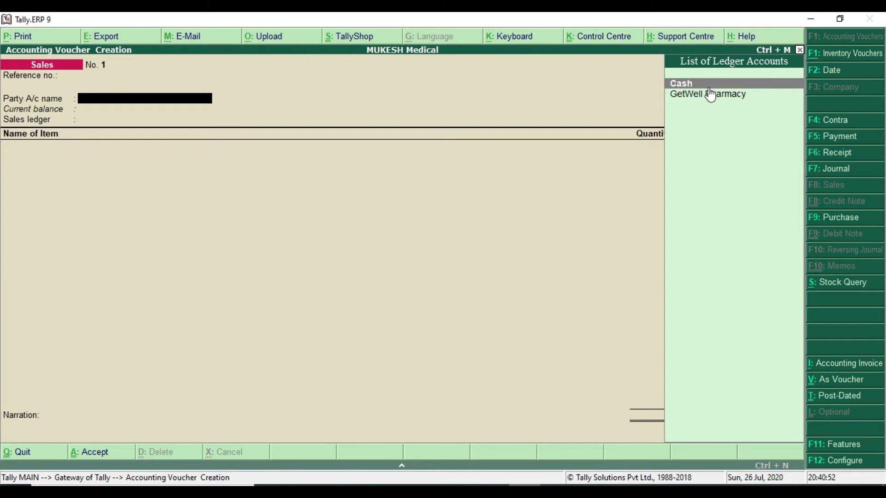
{"action": "key", "text": "Return"}
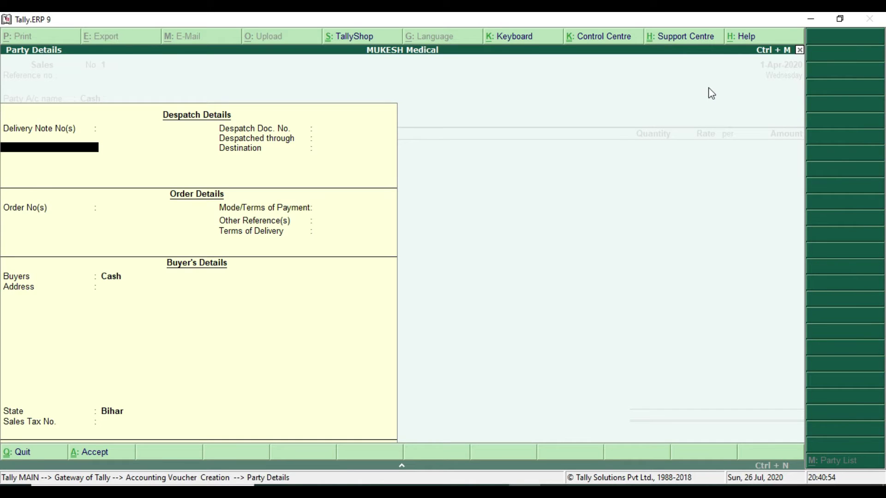
{"action": "key", "text": "Return"}
{"action": "key", "text": "Return"}
{"action": "key", "text": "Return"}
{"action": "key", "text": "Return"}
{"action": "key", "text": "Return"}
{"action": "key", "text": "Return"}
{"action": "key", "text": "Return"}
{"action": "key", "text": "Return"}
{"action": "key", "text": "Return"}
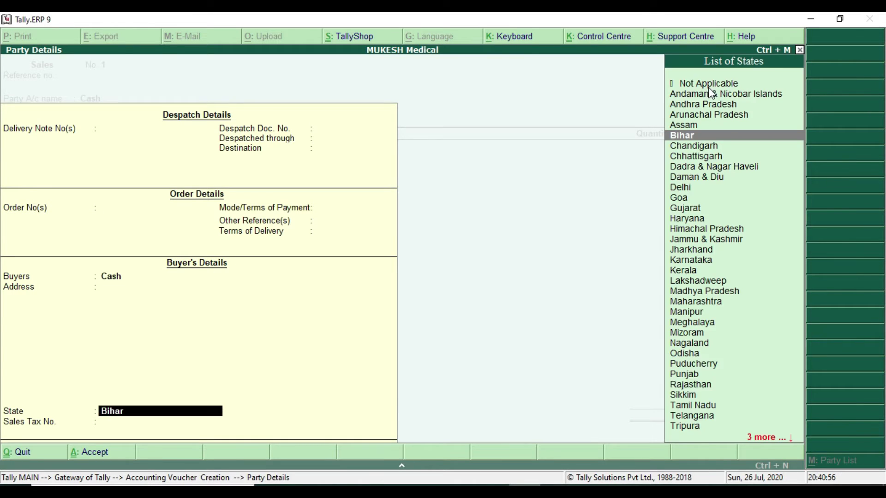
{"action": "key", "text": "Return"}
{"action": "key", "text": "Return"}
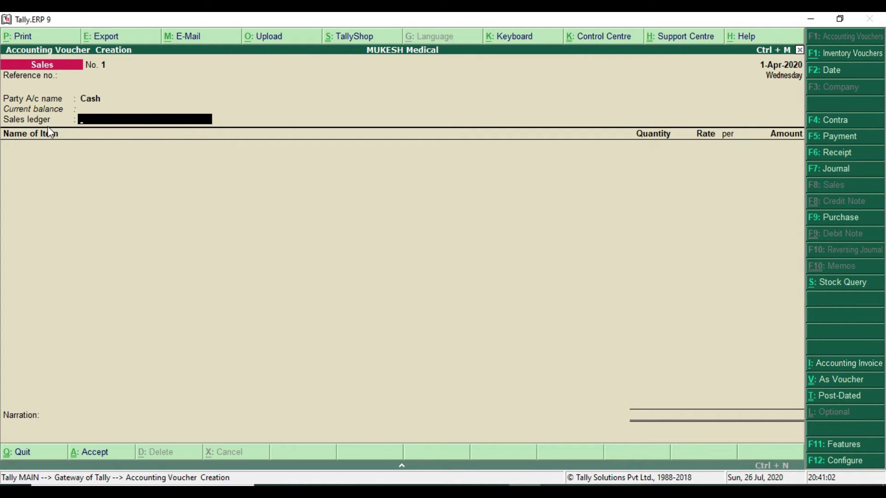
- Create a ledger named Sales under Sales Accounts and use it as the voucher's sales ledger
{"action": "key", "text": "alt+c"}
{"action": "type", "text": "S"}
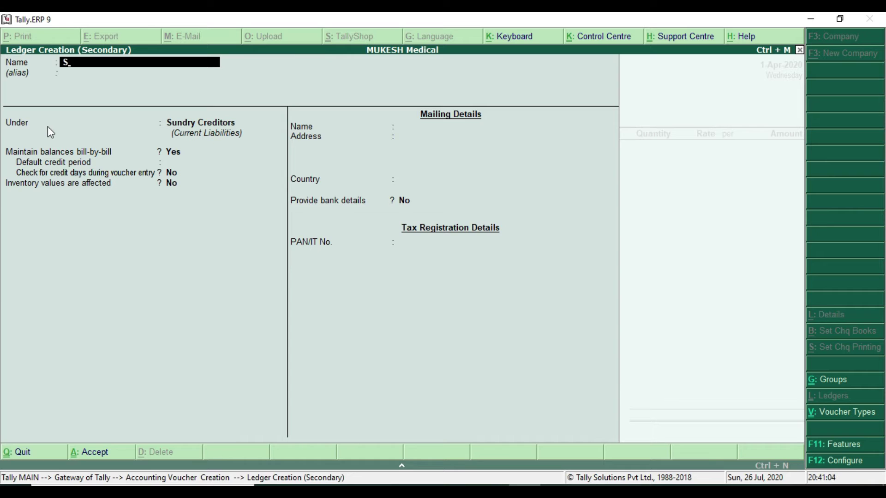
{"action": "type", "text": "ales"}
{"action": "key", "text": "Return"}
{"action": "key", "text": "Return"}
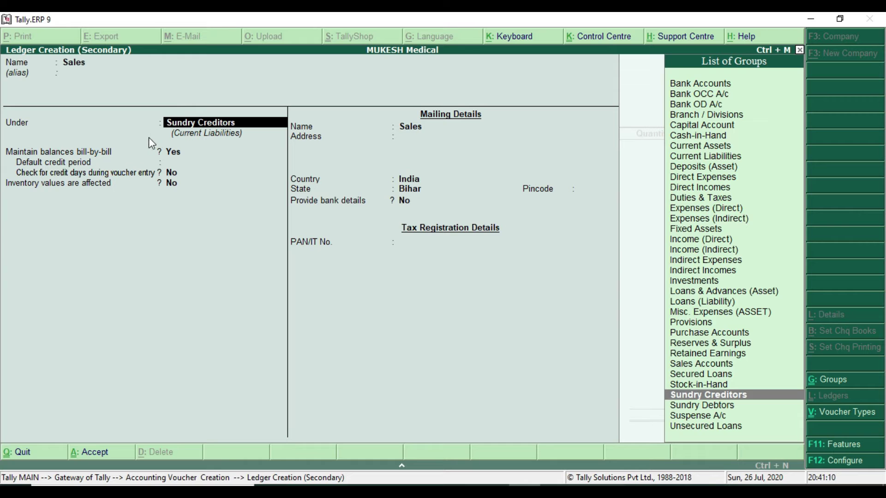
{"action": "type", "text": "S"}
{"action": "key", "text": "Down"}
{"action": "key", "text": "Up"}
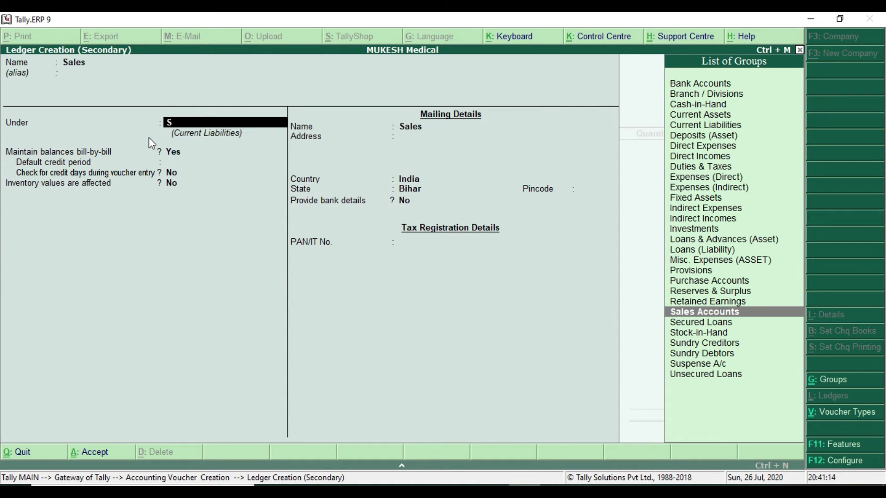
{"action": "key", "text": "Return"}
{"action": "key", "text": "Return"}
{"action": "key", "text": "Return"}
{"action": "key", "text": "Return"}
{"action": "key", "text": "Return"}
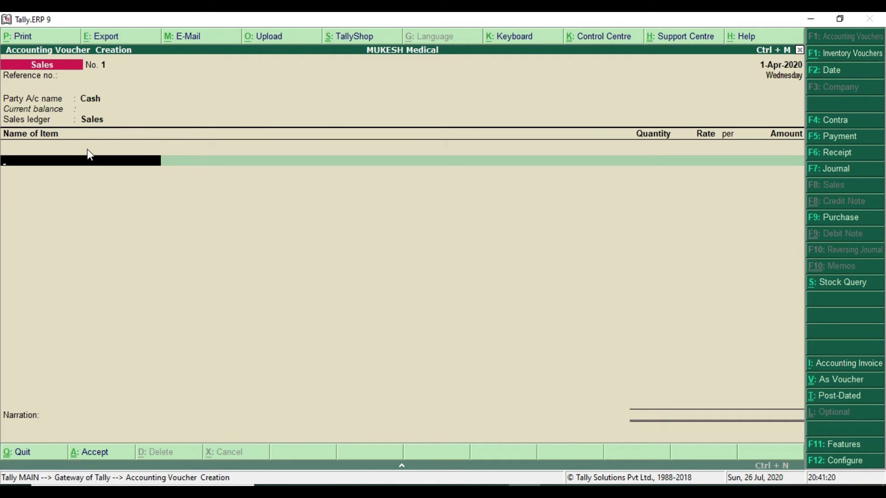
- Choose Calpol 250 Mg as the sold item, then check its batch number in the PDF and return to Tally's batch allocation
{"action": "key", "text": "Down"}
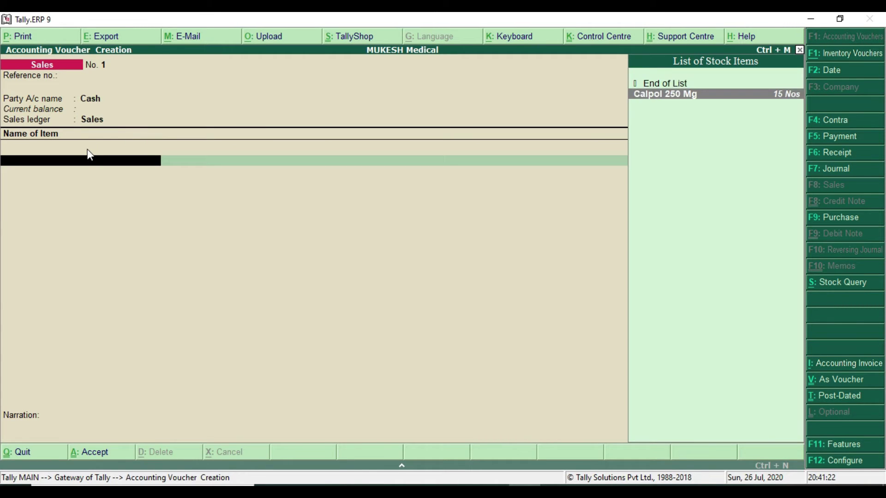
{"action": "key", "text": "Return"}
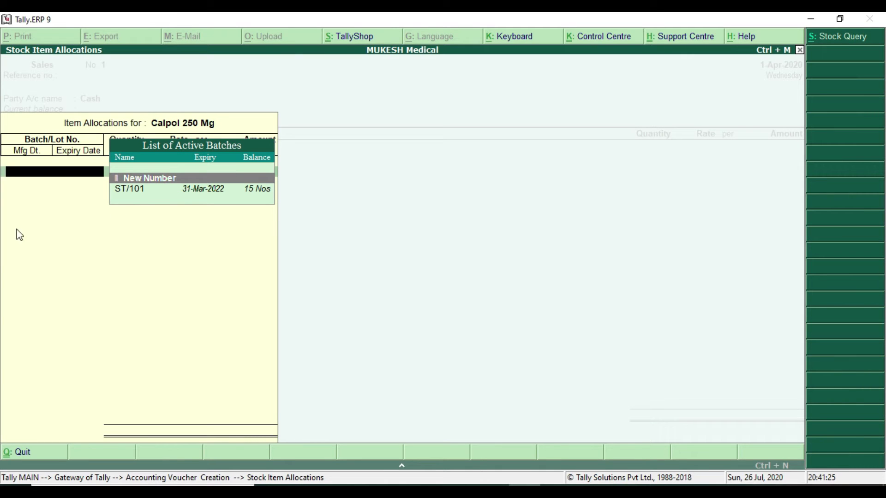
{"action": "key", "text": "alt+Tab"}
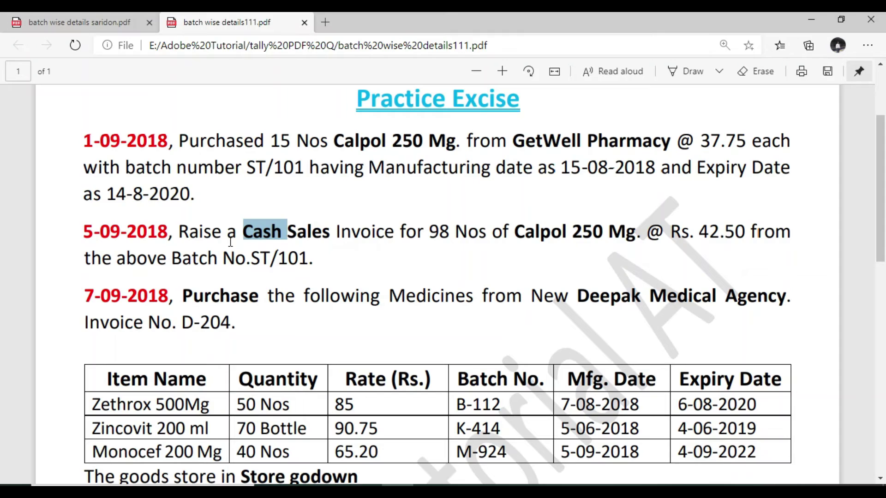
{"action": "left_click_drag", "start_coordinate": [224, 259], "coordinate": [313, 260]}
{"action": "left_click_drag", "start_coordinate": [243, 168], "coordinate": [308, 169]}
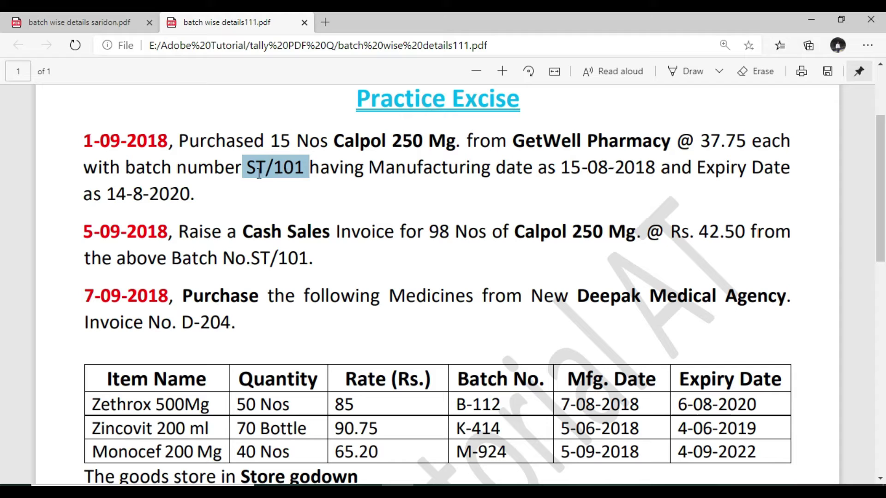
{"action": "left_click_drag", "start_coordinate": [237, 258], "coordinate": [307, 260]}
{"action": "key", "text": "alt+Tab"}
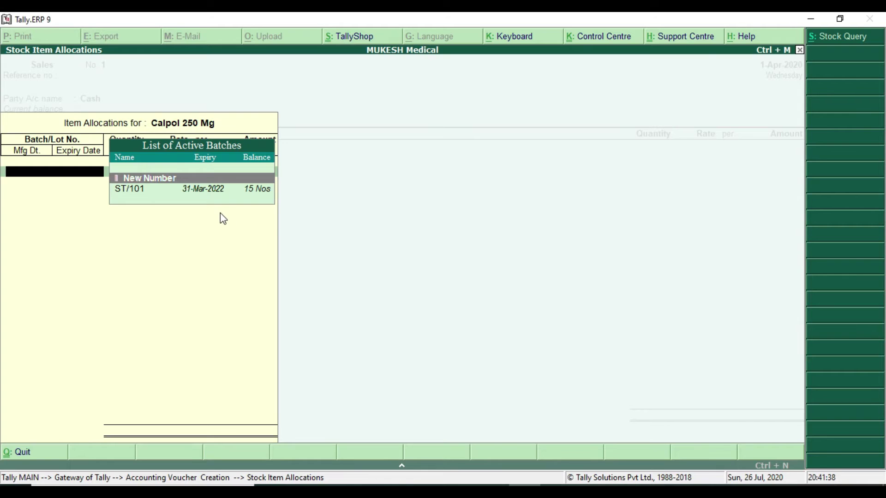
- Allocate 98 Nos of Calpol 250 Mg from batch ST/101, checking the sale quantity in the PDF
{"action": "key", "text": "Down"}
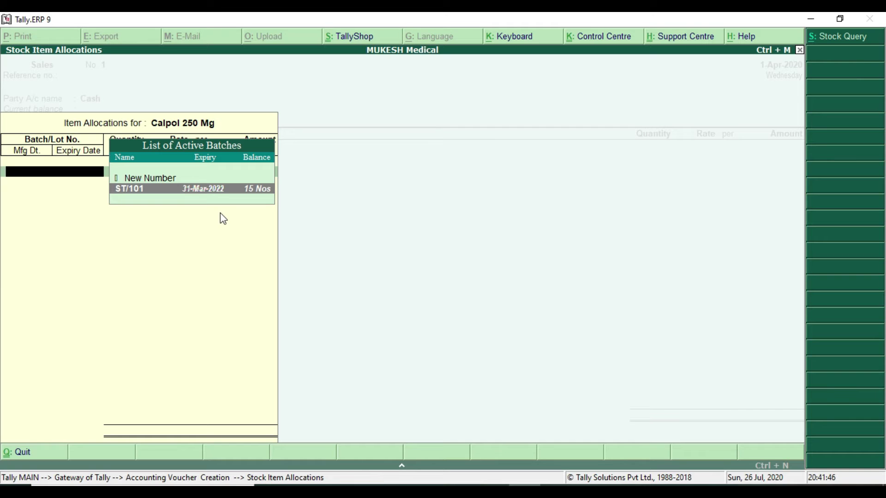
{"action": "key", "text": "Return"}
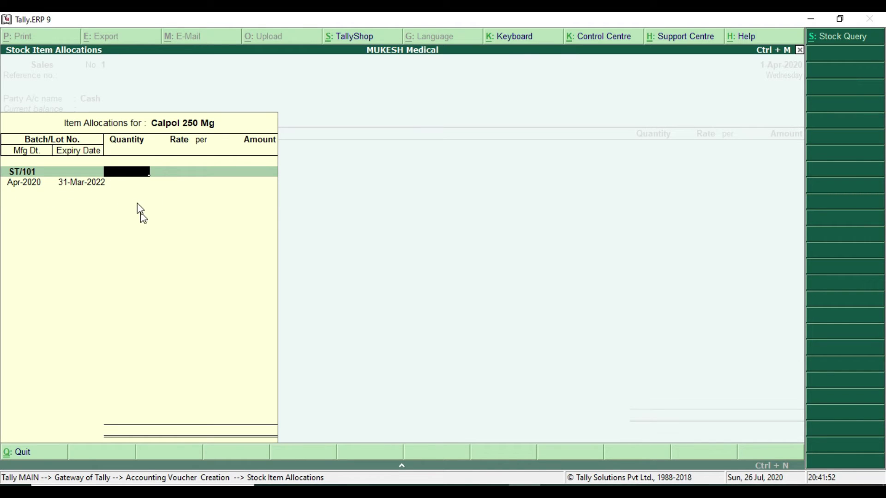
{"action": "key", "text": "alt+Tab"}
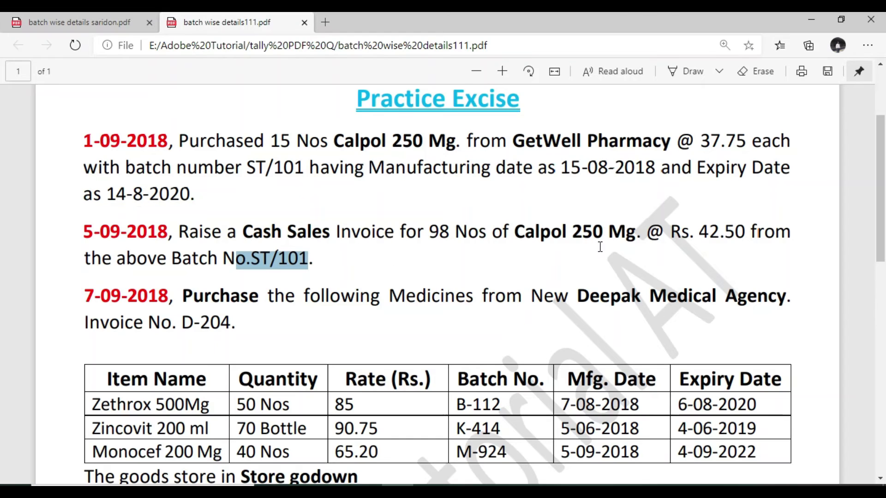
{"action": "left_click_drag", "start_coordinate": [429, 237], "coordinate": [448, 238]}
{"action": "left_click_drag", "start_coordinate": [265, 142], "coordinate": [289, 142]}
{"action": "left_click_drag", "start_coordinate": [424, 236], "coordinate": [447, 239]}
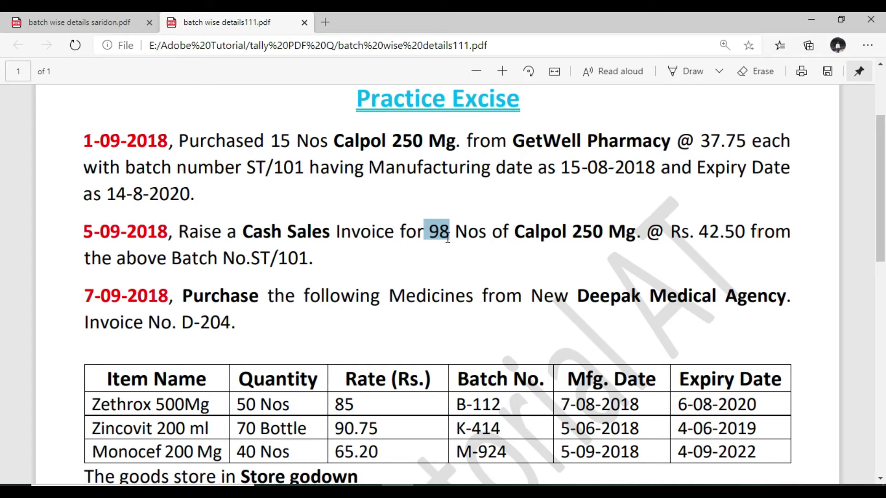
{"action": "key", "text": "alt+Tab"}
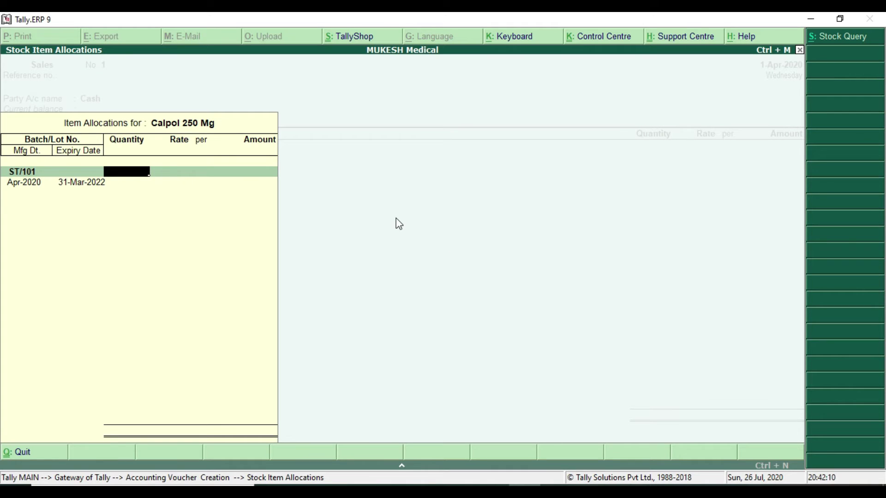
{"action": "type", "text": "98"}
{"action": "key", "text": "Return"}
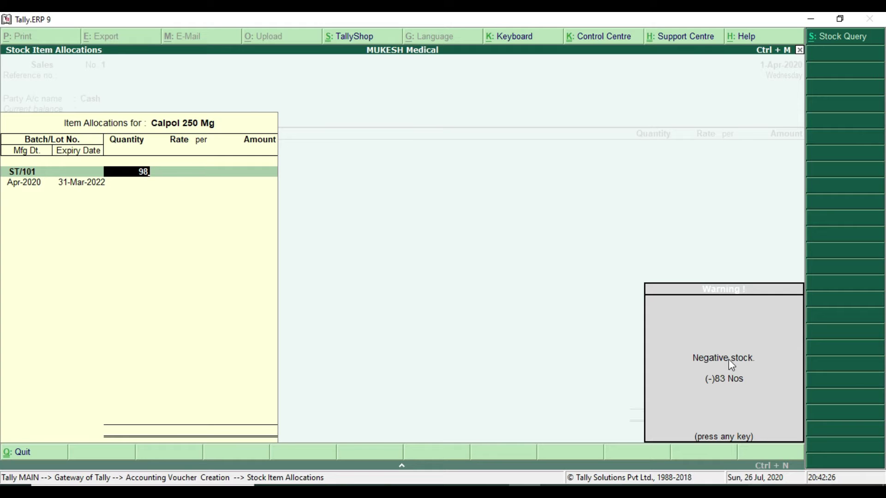
{"action": "key", "text": "Return"}
- Switch to the PDF and compare Calpol 250 Mg's purchase rate with its cash sale rate
{"action": "key", "text": "alt+Tab"}
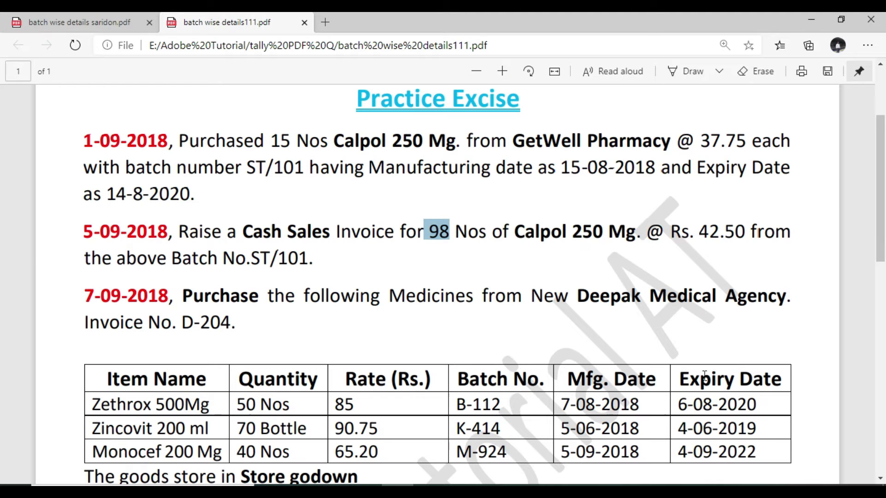
{"action": "left_click_drag", "start_coordinate": [698, 233], "coordinate": [746, 233]}
{"action": "left_click_drag", "start_coordinate": [700, 144], "coordinate": [754, 144]}
{"action": "left_click_drag", "start_coordinate": [699, 233], "coordinate": [745, 233]}
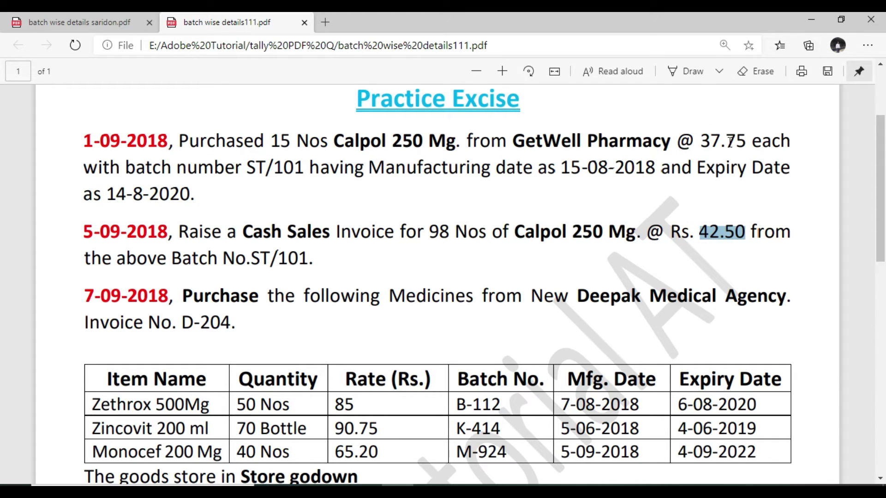
{"action": "left_click_drag", "start_coordinate": [697, 141], "coordinate": [747, 140]}
{"action": "left_click_drag", "start_coordinate": [697, 233], "coordinate": [750, 235]}
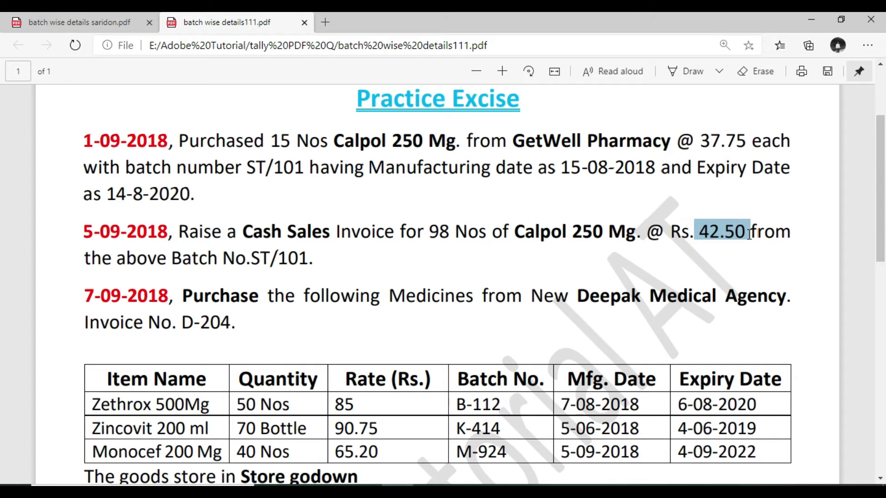
{"action": "left_click", "coordinate": [698, 233]}
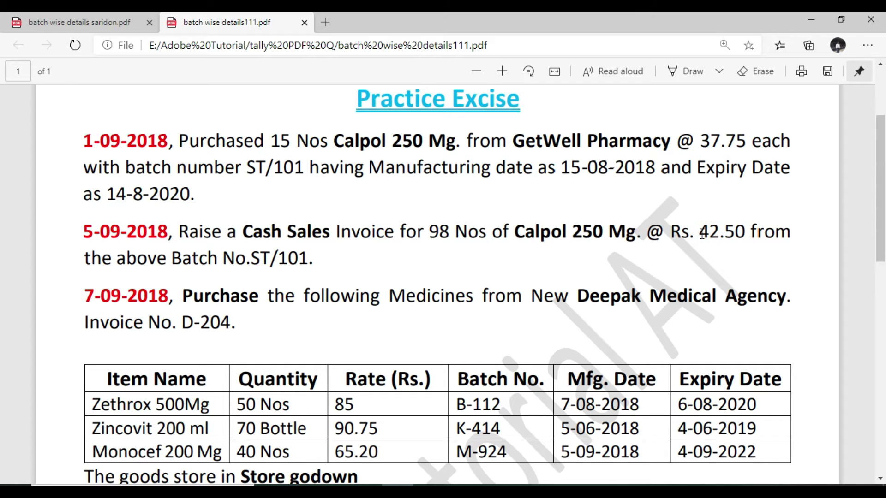
- Switch back to Tally and set the ST/101 batch rate to 42.50 per Nos
{"action": "key", "text": "alt+Tab"}
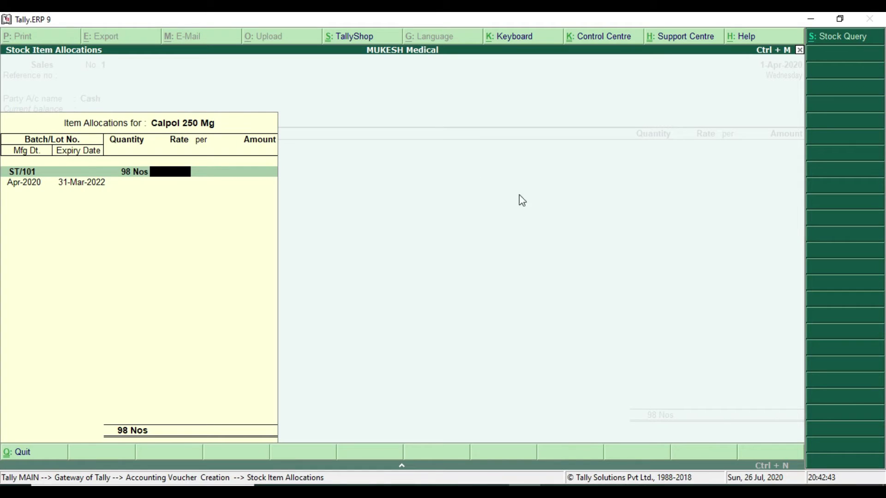
{"action": "type", "text": "42.50"}
{"action": "key", "text": "Return"}
{"action": "key", "text": "Return"}
{"action": "key", "text": "Return"}
{"action": "key", "text": "Return"}
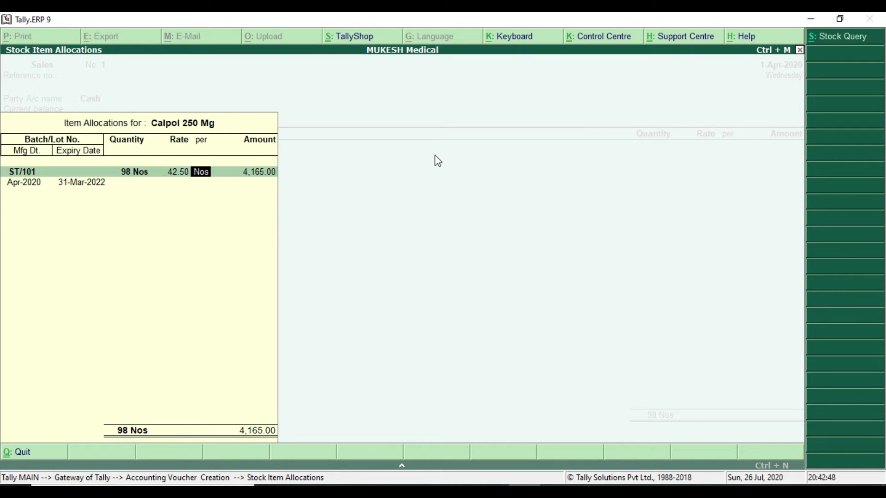
{"action": "key", "text": "Return"}
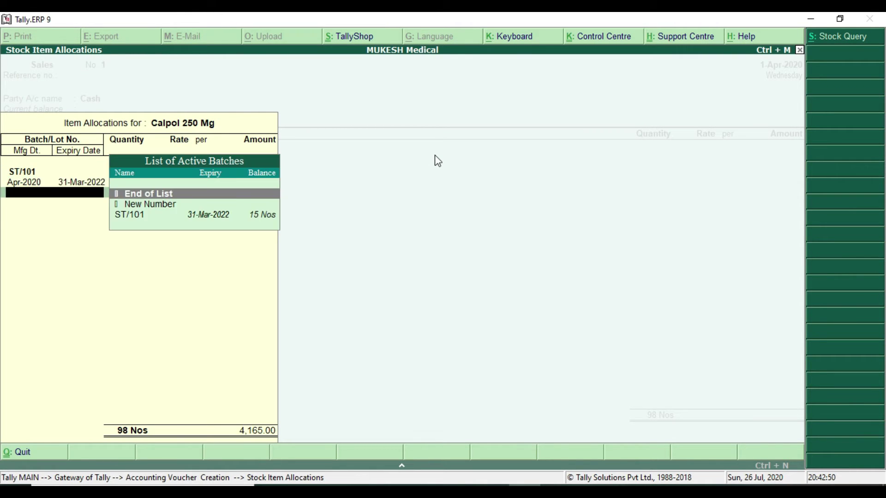
- End the batch and item lists, save the sales voucher without a narration, and return to the Gateway of Tally
{"action": "key", "text": "Return"}
{"action": "key", "text": "Return"}
{"action": "key", "text": "Return"}
{"action": "key", "text": "Return"}
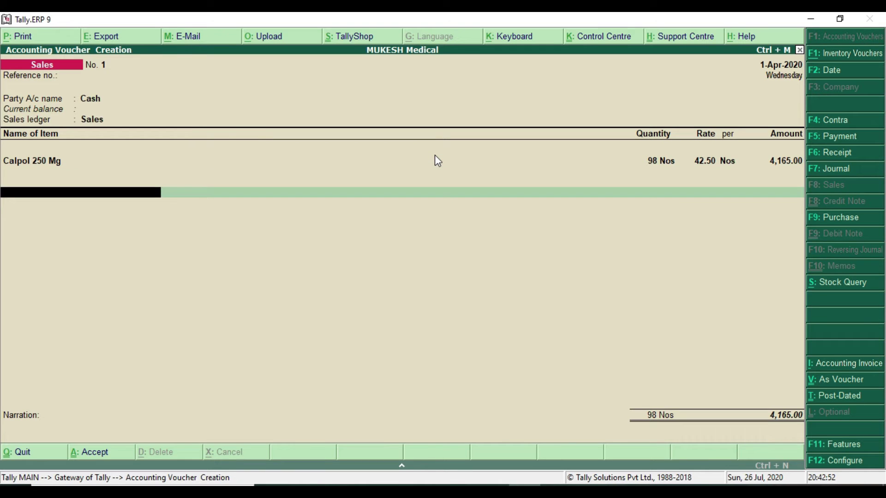
{"action": "key", "text": "Return"}
{"action": "key", "text": "Return"}
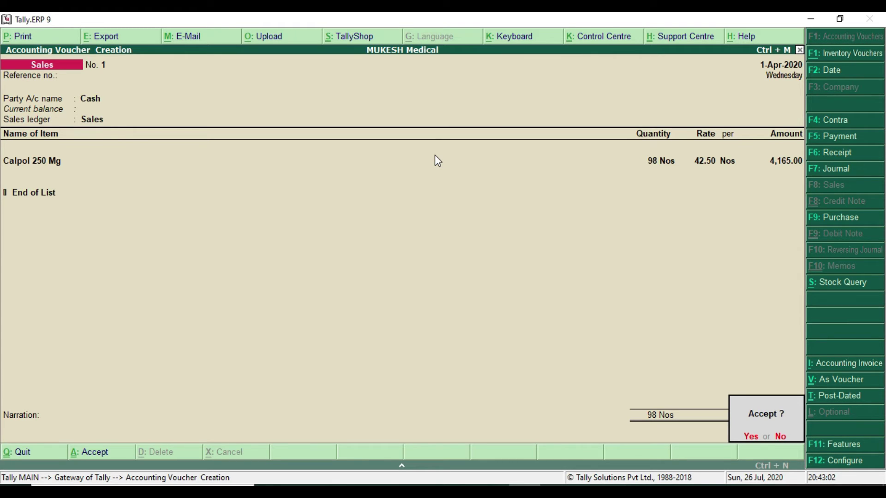
{"action": "key", "text": "Return"}
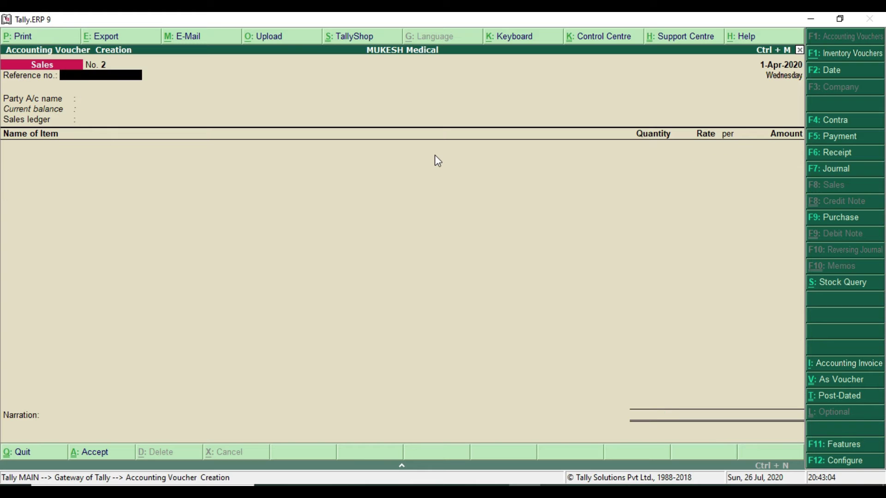
{"action": "key", "text": "Escape"}
{"action": "key", "text": "Return"}
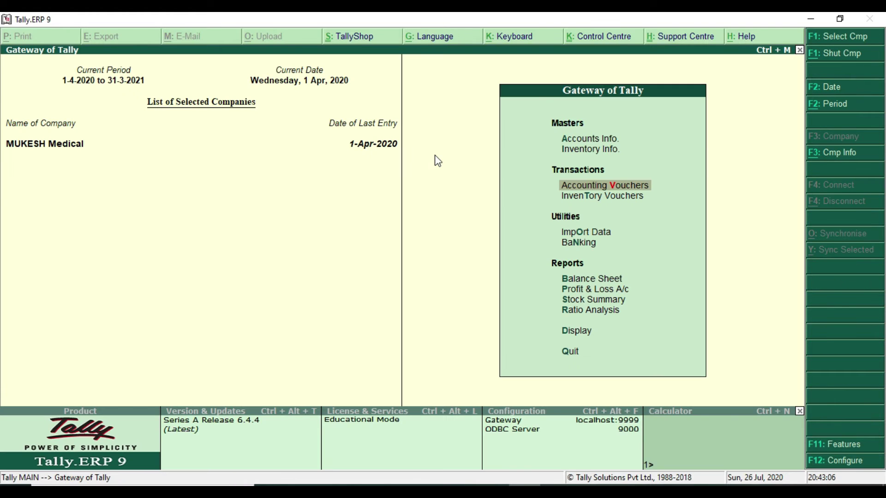
- Switch to the PDF and examine the 7-09-2018 purchase entry's medicines and supplier against the earlier transactions
{"action": "key", "text": "alt+Tab"}
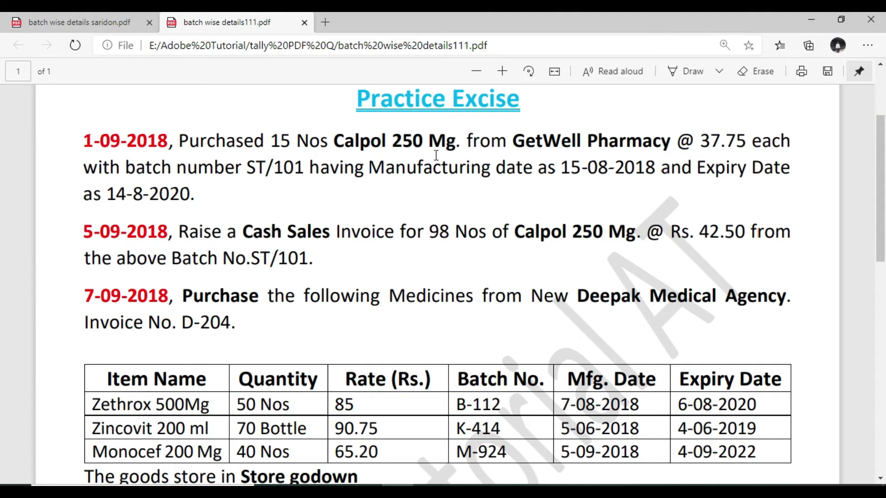
{"action": "scroll", "coordinate": [407, 279], "scroll_direction": "down", "scroll_amount": 7}
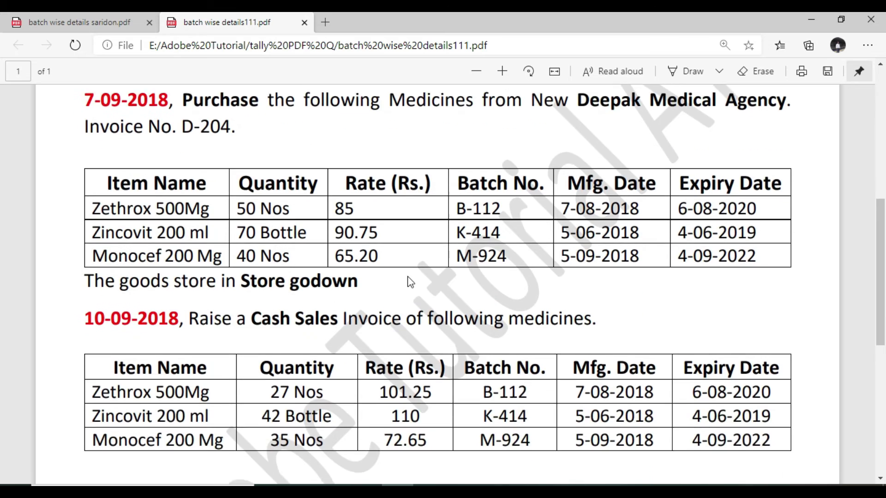
{"action": "scroll", "coordinate": [407, 279], "scroll_direction": "up", "scroll_amount": 3}
{"action": "scroll", "coordinate": [141, 308], "scroll_direction": "up", "scroll_amount": 2}
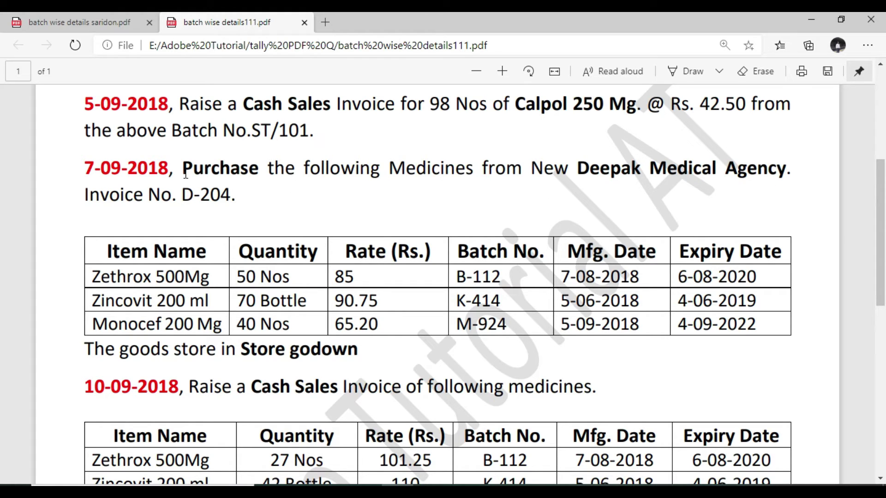
{"action": "left_click_drag", "start_coordinate": [183, 174], "coordinate": [256, 174]}
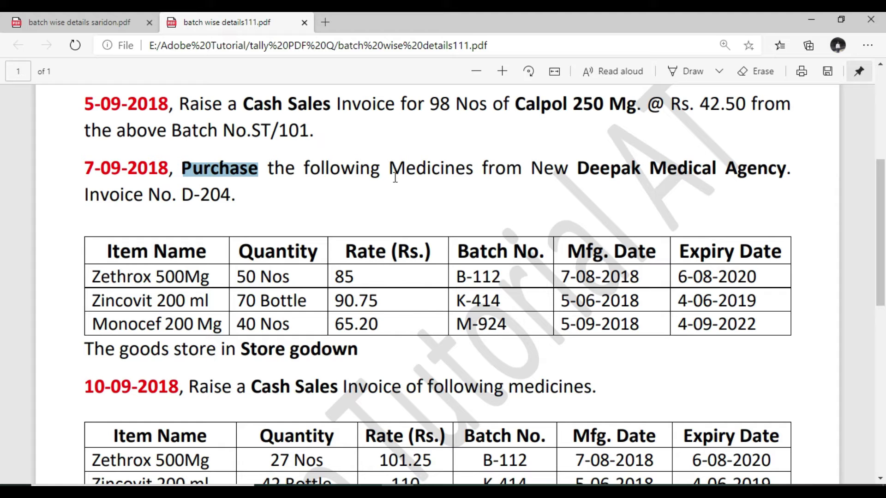
{"action": "left_click_drag", "start_coordinate": [95, 273], "coordinate": [311, 301]}
{"action": "left_click", "coordinate": [310, 301]}
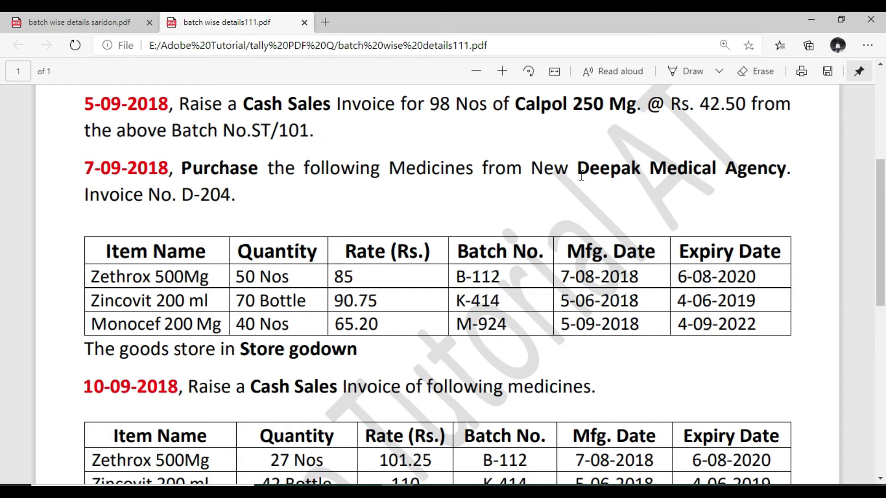
{"action": "left_click_drag", "start_coordinate": [577, 174], "coordinate": [785, 175]}
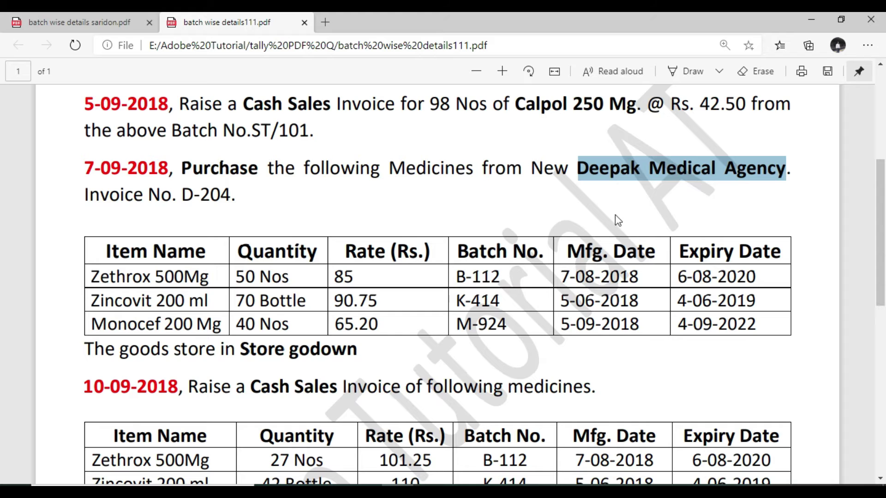
{"action": "scroll", "coordinate": [216, 173], "scroll_direction": "up", "scroll_amount": 3}
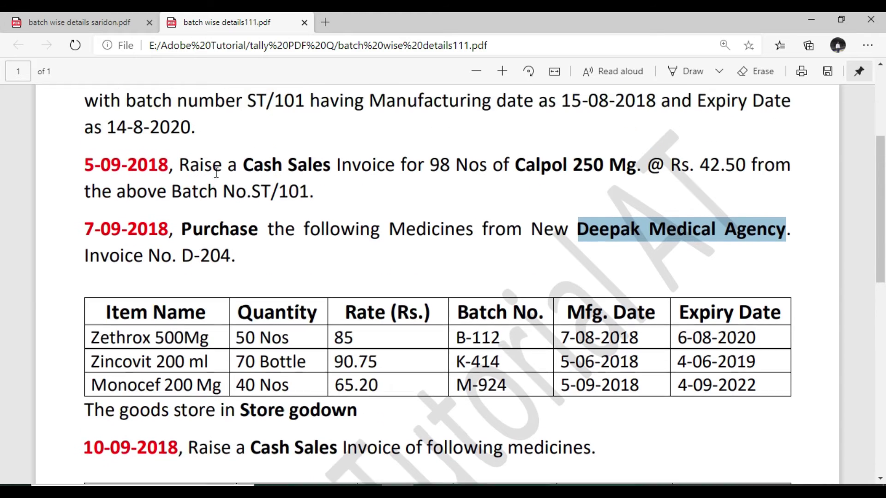
{"action": "left_click_drag", "start_coordinate": [179, 140], "coordinate": [270, 139]}
{"action": "left_click_drag", "start_coordinate": [177, 295], "coordinate": [253, 296]}
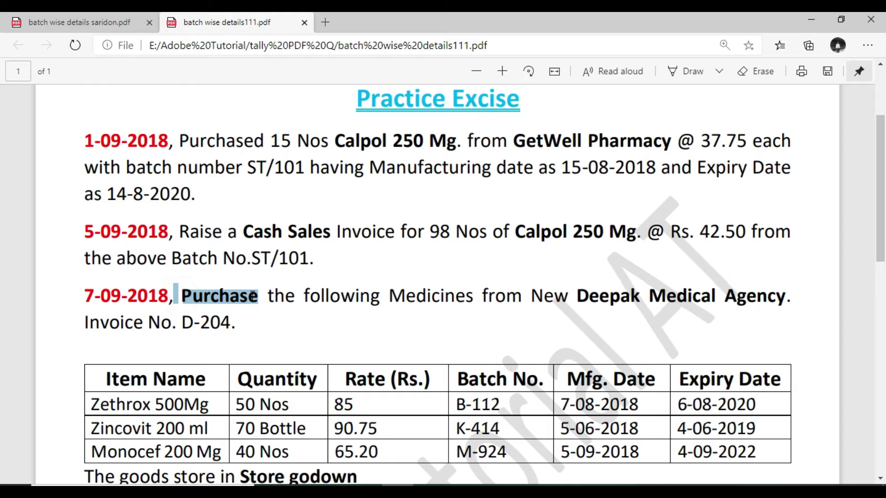
{"action": "left_click_drag", "start_coordinate": [582, 296], "coordinate": [786, 299]}
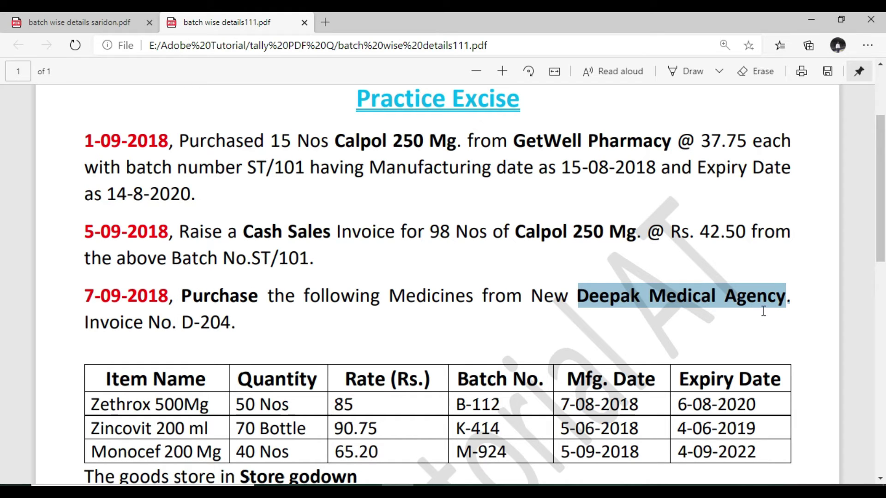
- Switch back to Tally and start a single ledger named Deepak Medical Agency with no alias
{"action": "key", "text": "alt+Tab"}
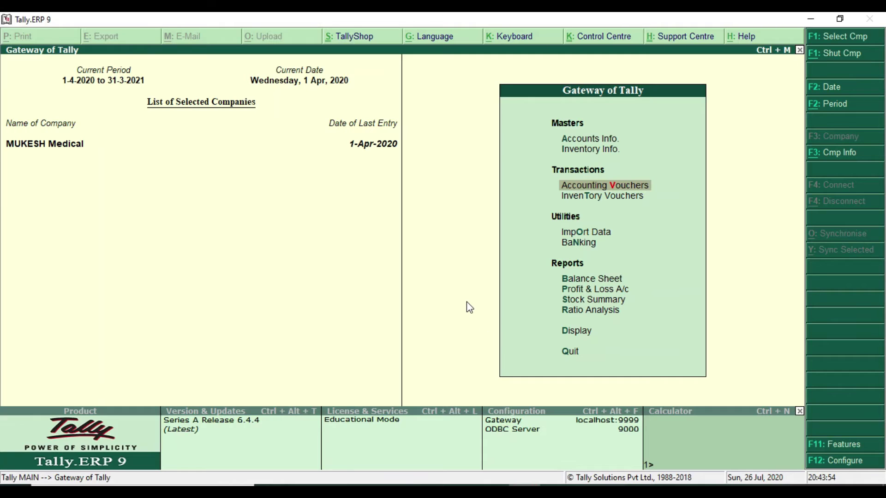
{"action": "key", "text": "Up"}
{"action": "key", "text": "Up"}
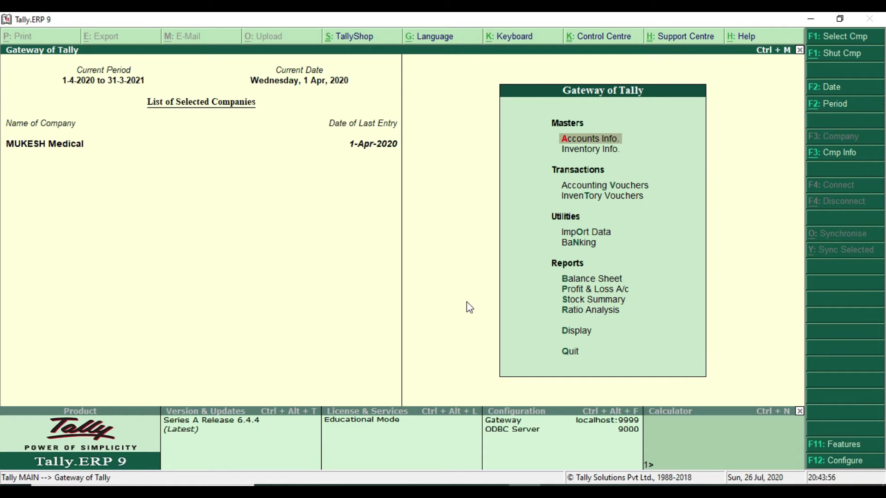
{"action": "key", "text": "Return"}
{"action": "key", "text": "Down"}
{"action": "key", "text": "Return"}
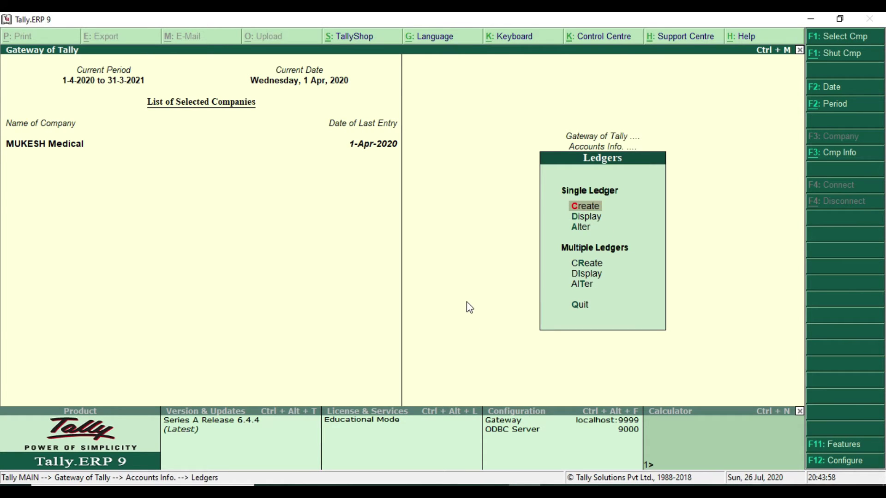
{"action": "key", "text": "Return"}
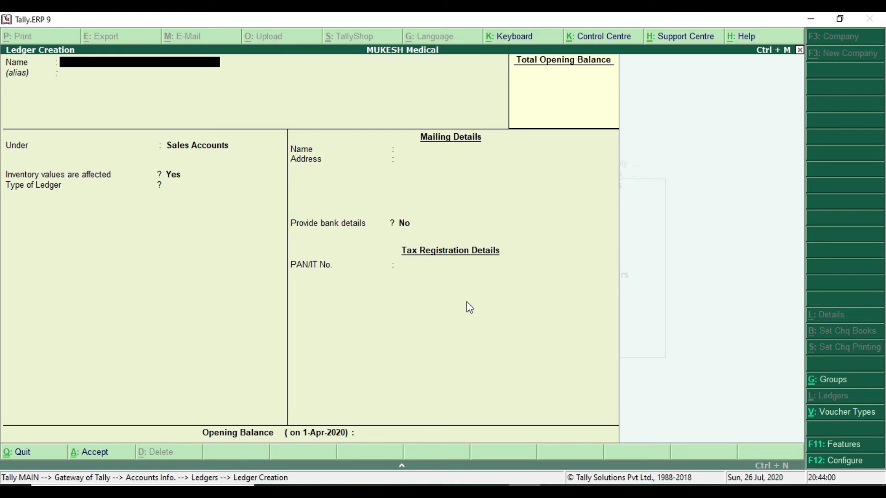
{"action": "type", "text": "Deepak Medical agen"}
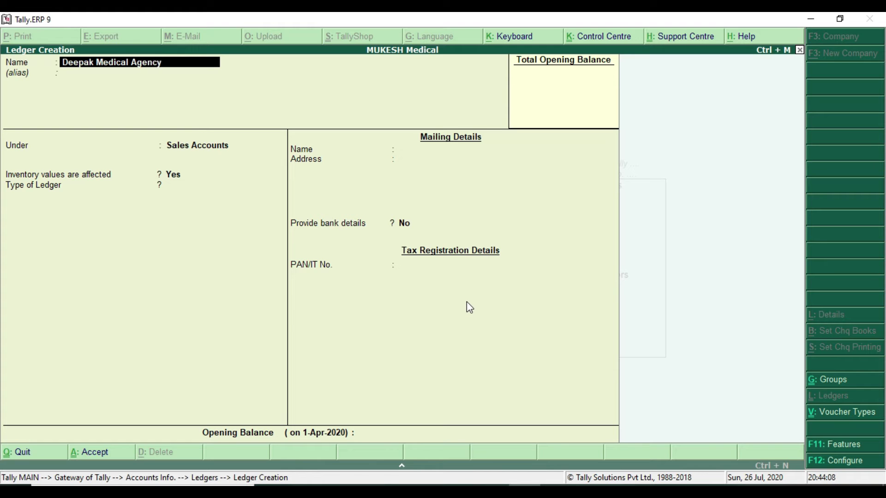
{"action": "key", "text": "Return"}
{"action": "key", "text": "Return"}
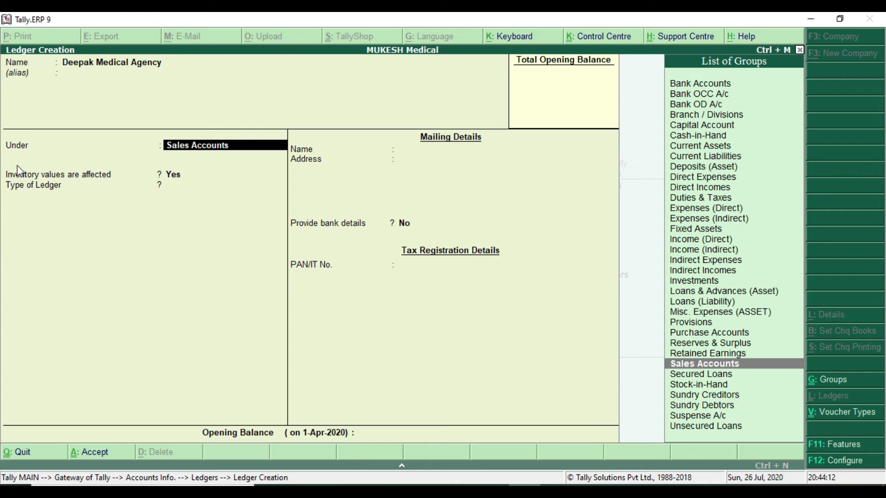
- Place the Deepak Medical Agency ledger under the Sundry Creditors group
{"action": "type", "text": "S"}
{"action": "key", "text": "Down"}
{"action": "key", "text": "Down"}
{"action": "key", "text": "Down"}
{"action": "key", "text": "Down"}
{"action": "key", "text": "Down"}
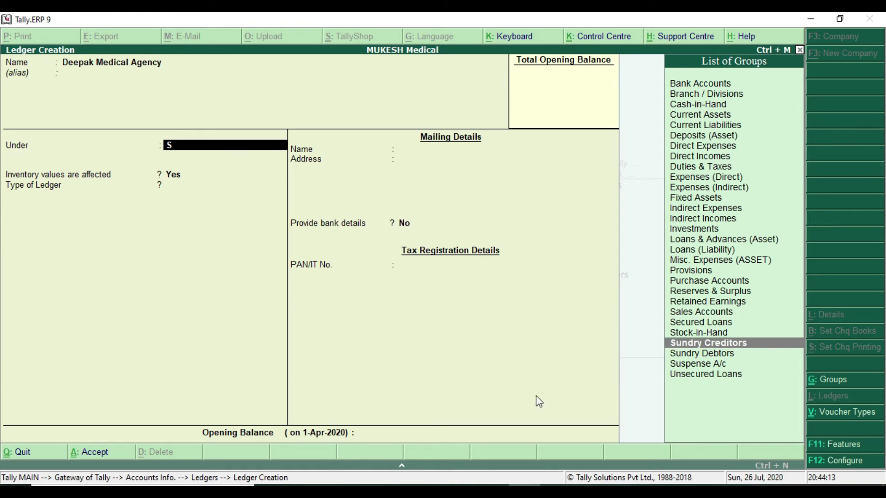
{"action": "key", "text": "Up"}
{"action": "left_click", "coordinate": [764, 347]}
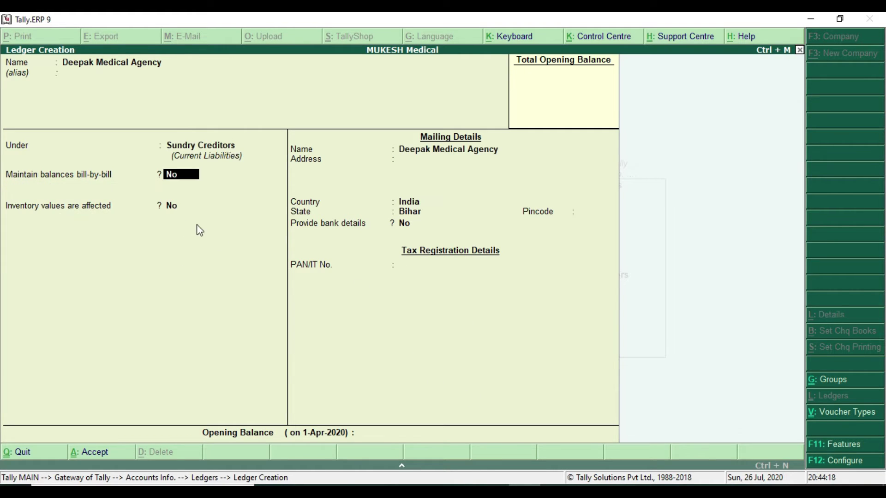
- Enable bill-by-bill balances for the ledger, leaving the credit period blank and the credit-day check and inventory options at No
{"action": "type", "text": "y"}
{"action": "key", "text": "Return"}
{"action": "key", "text": "Return"}
{"action": "key", "text": "Return"}
{"action": "key", "text": "Return"}
{"action": "key", "text": "Return"}
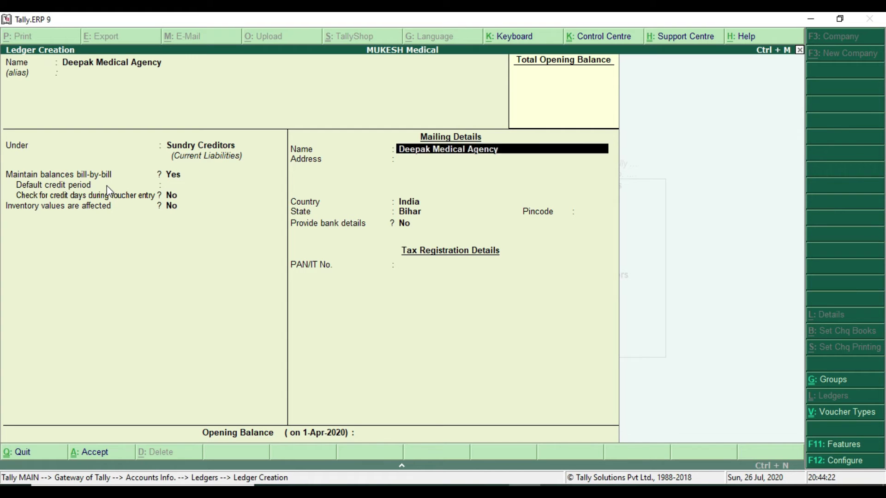
- Save the Deepak Medical Agency ledger with its default mailing details and no opening balance, and return to the Gateway of Tally
{"action": "key", "text": "Return"}
{"action": "key", "text": "Return"}
{"action": "key", "text": "Return"}
{"action": "key", "text": "Return"}
{"action": "key", "text": "Return"}
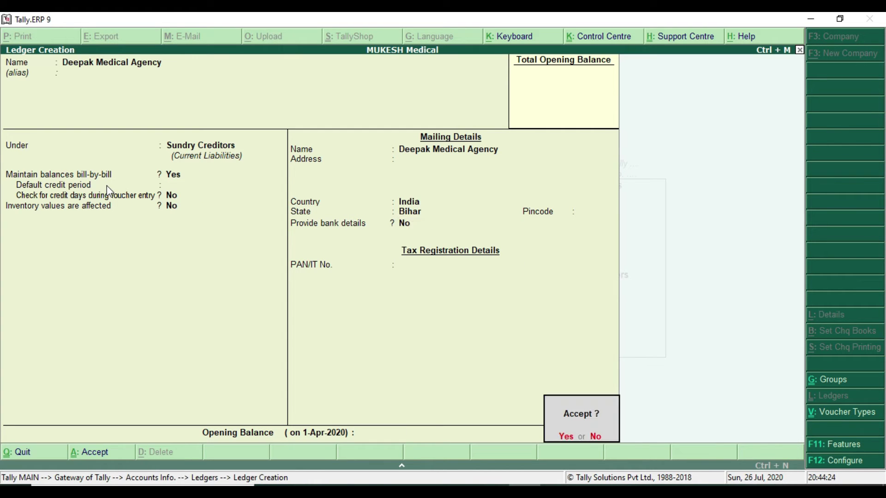
{"action": "key", "text": "Return"}
{"action": "key", "text": "Escape"}
{"action": "key", "text": "Return"}
{"action": "key", "text": "Escape"}
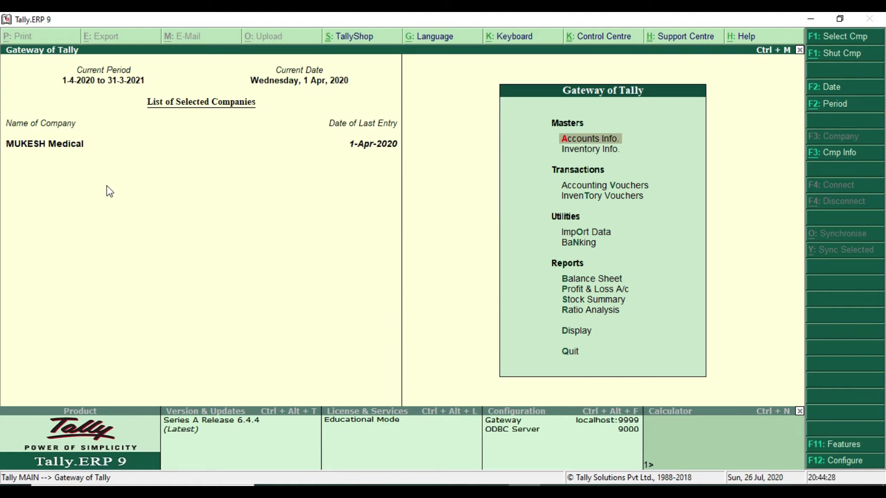
- Switch to the PDF and examine the 7-09-2018 purchase table and the 10-09-2018 cash sales entry
{"action": "key", "text": "alt+Tab"}
{"action": "scroll", "coordinate": [371, 289], "scroll_direction": "down", "scroll_amount": 1}
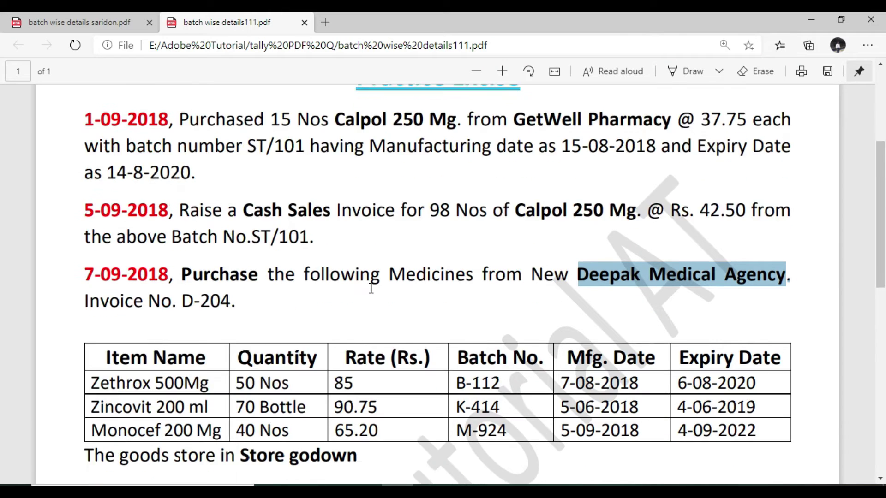
{"action": "scroll", "coordinate": [372, 289], "scroll_direction": "down", "scroll_amount": 3}
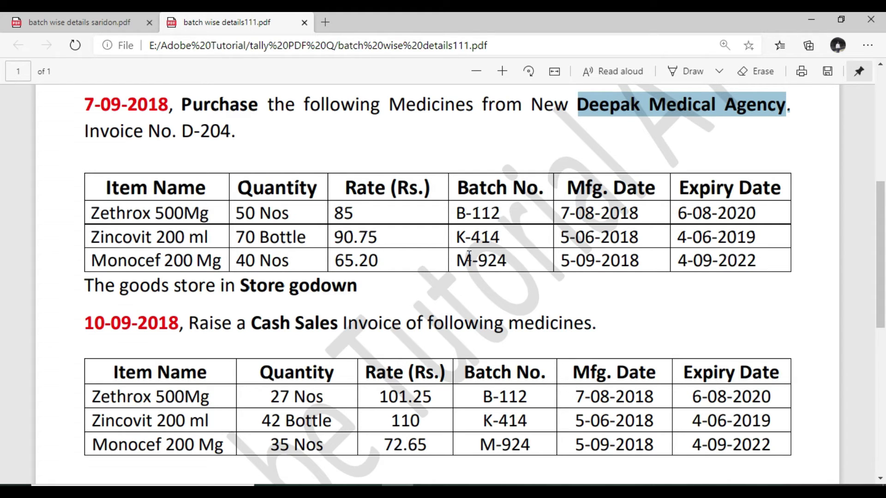
{"action": "scroll", "coordinate": [314, 166], "scroll_direction": "up", "scroll_amount": 1}
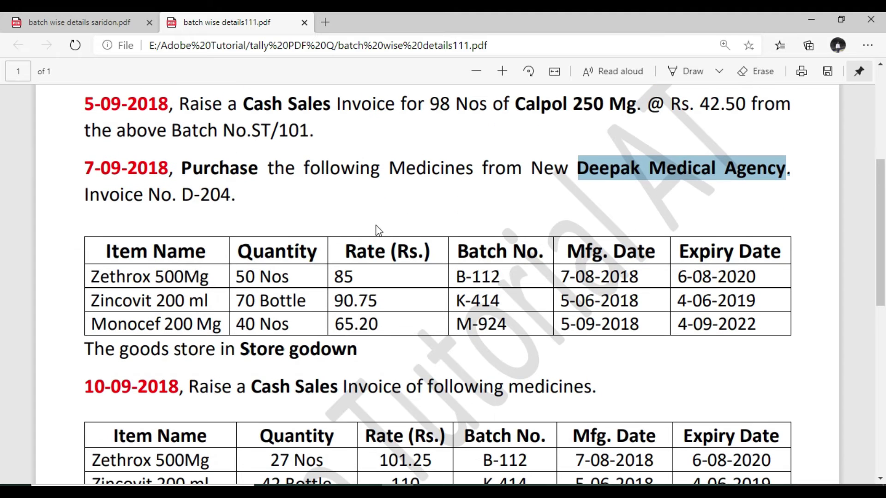
{"action": "scroll", "coordinate": [110, 203], "scroll_direction": "down", "scroll_amount": 1}
- Copy the item name Zethrox 500Mg from the PDF's 7-09-2018 purchase table
{"action": "left_click_drag", "start_coordinate": [100, 187], "coordinate": [195, 188]}
{"action": "left_click", "coordinate": [92, 218]}
{"action": "left_click_drag", "start_coordinate": [96, 217], "coordinate": [210, 218]}
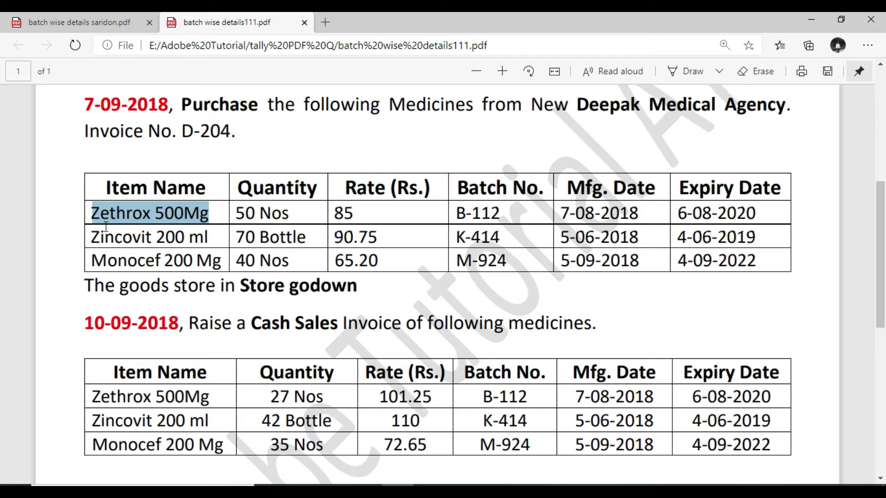
{"action": "left_click", "coordinate": [90, 217]}
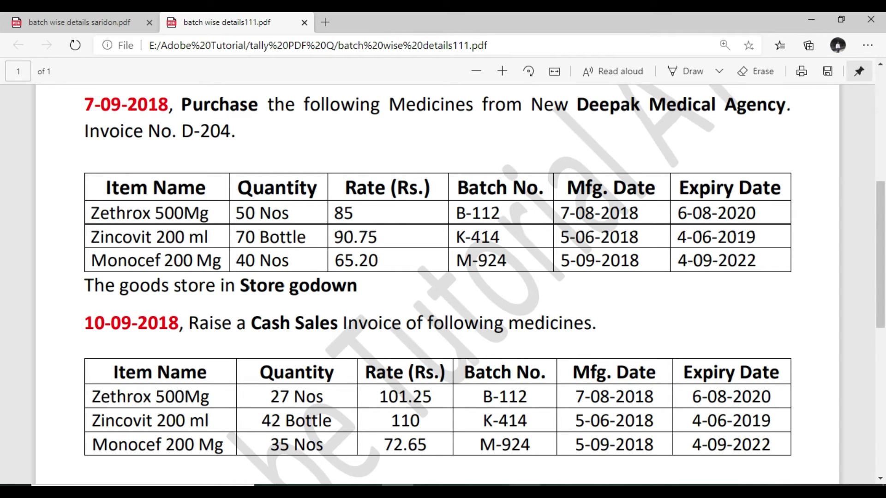
{"action": "left_click_drag", "start_coordinate": [89, 213], "coordinate": [209, 214]}
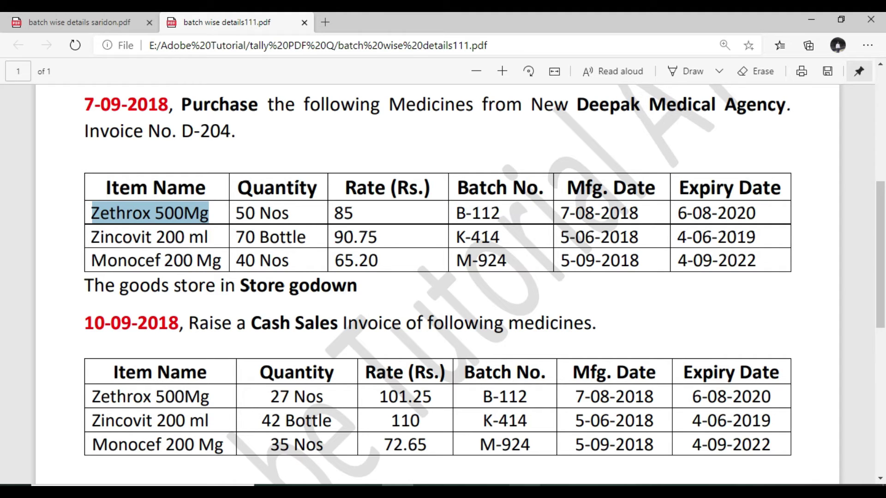
- Switch back to Tally and start a single stock item named Zethrox 500Mg
{"action": "mouse_move", "coordinate": [525, 485]}
{"action": "left_click", "coordinate": [523, 434]}
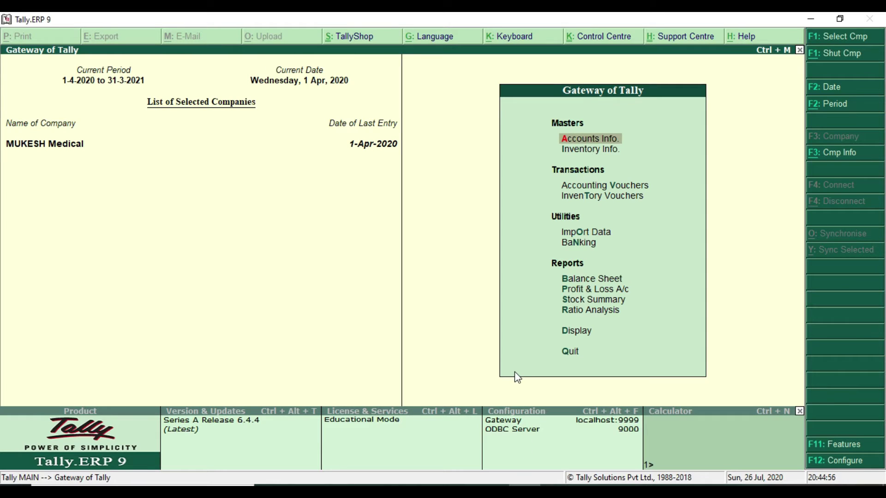
{"action": "key", "text": "Down"}
{"action": "key", "text": "Return"}
{"action": "key", "text": "Down"}
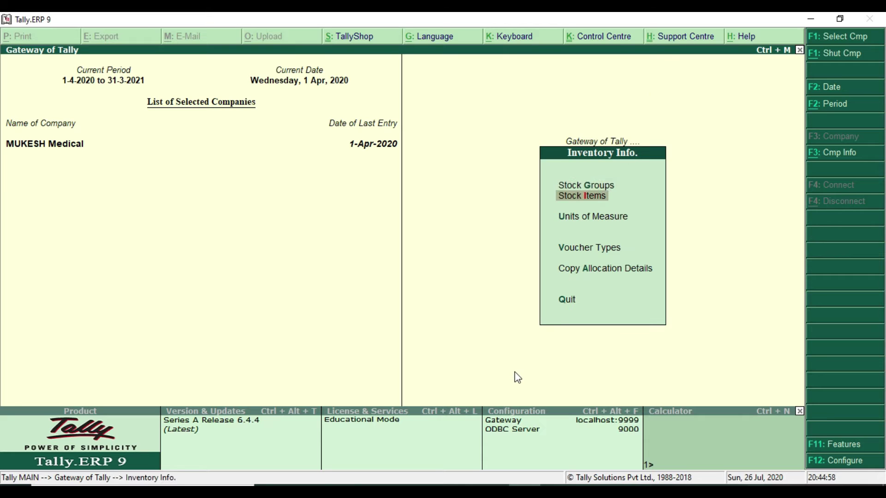
{"action": "key", "text": "Return"}
{"action": "key", "text": "Return"}
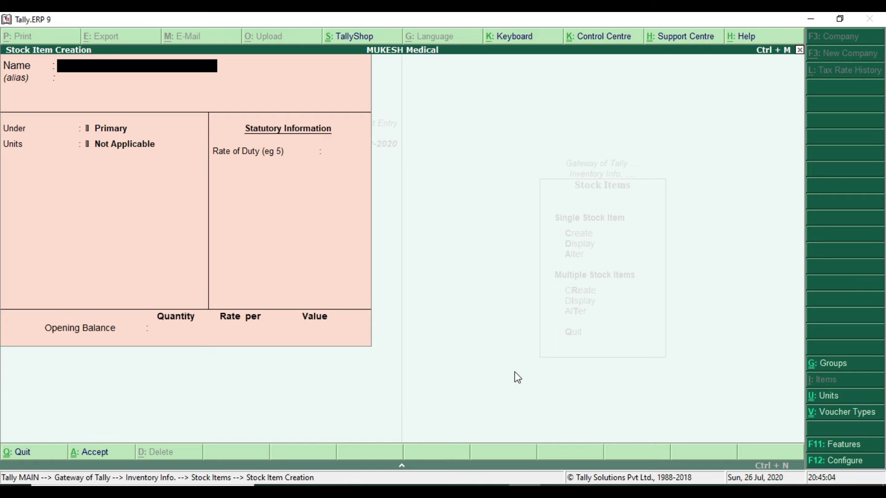
{"action": "type", "text": "Zethrox 500Mg"}
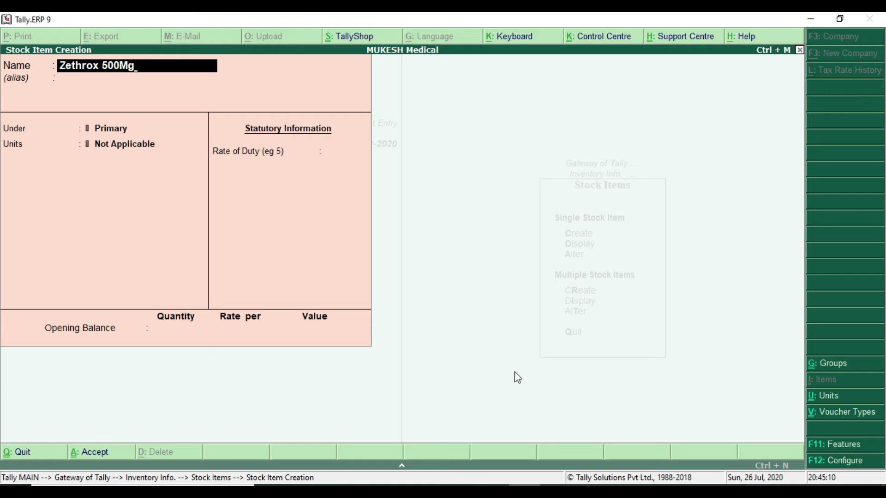
- Leave the Zethrox item's alias blank, place it under the Medicine group and assign the unit Nos
{"action": "key", "text": "Return"}
{"action": "key", "text": "Return"}
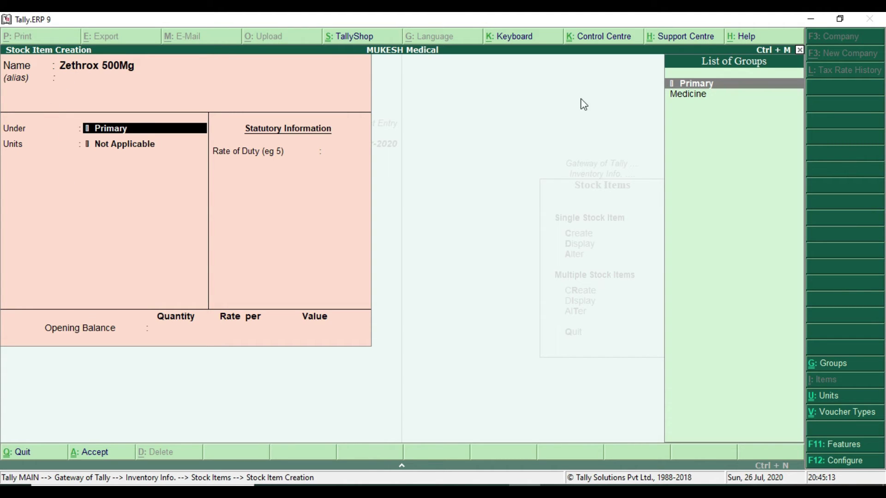
{"action": "key", "text": "Down"}
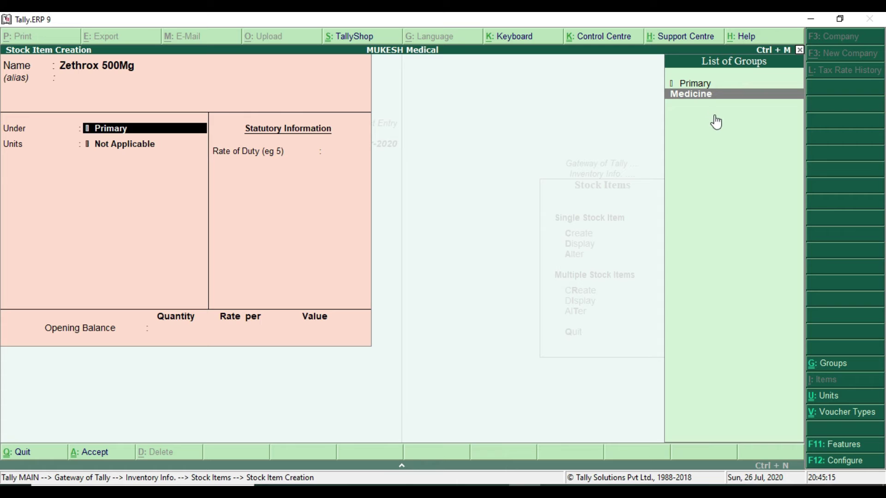
{"action": "key", "text": "Return"}
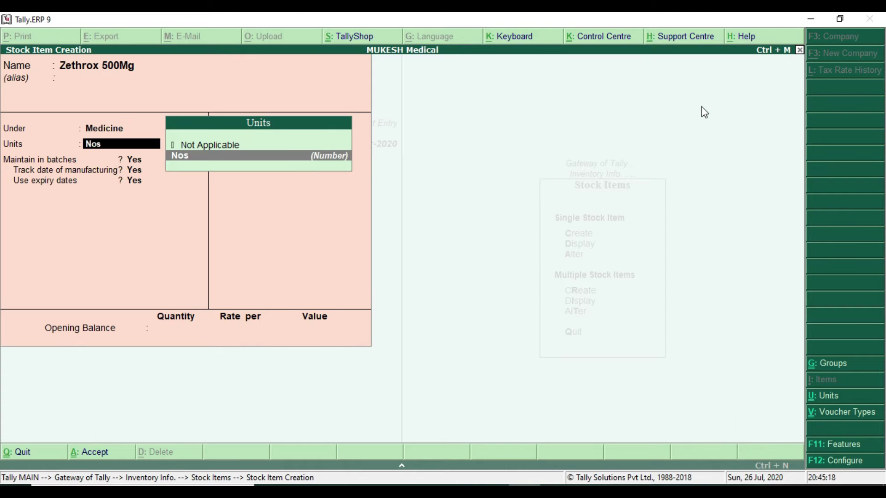
{"action": "left_click", "coordinate": [225, 162]}
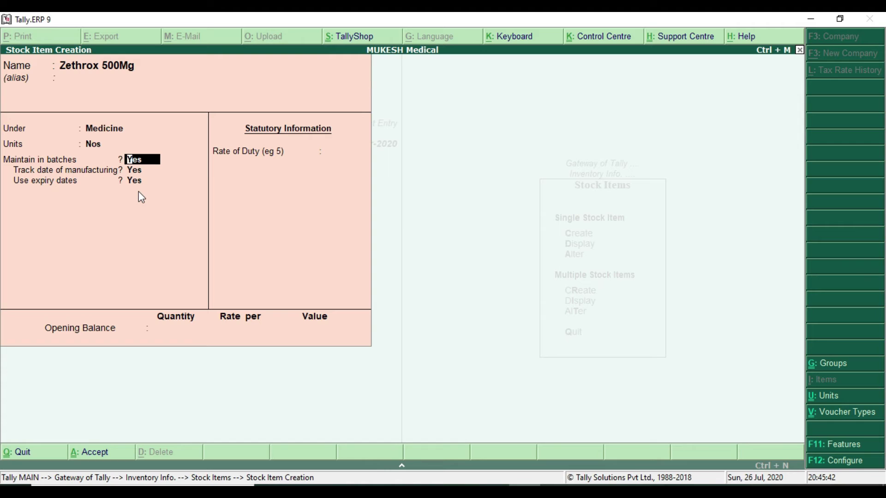
- Keep batches, manufacturing dates and expiry dates at Yes, and save the Zethrox item without a duty rate or opening balance
{"action": "key", "text": "Return"}
{"action": "key", "text": "Return"}
{"action": "key", "text": "Return"}
{"action": "key", "text": "Return"}
{"action": "key", "text": "Return"}
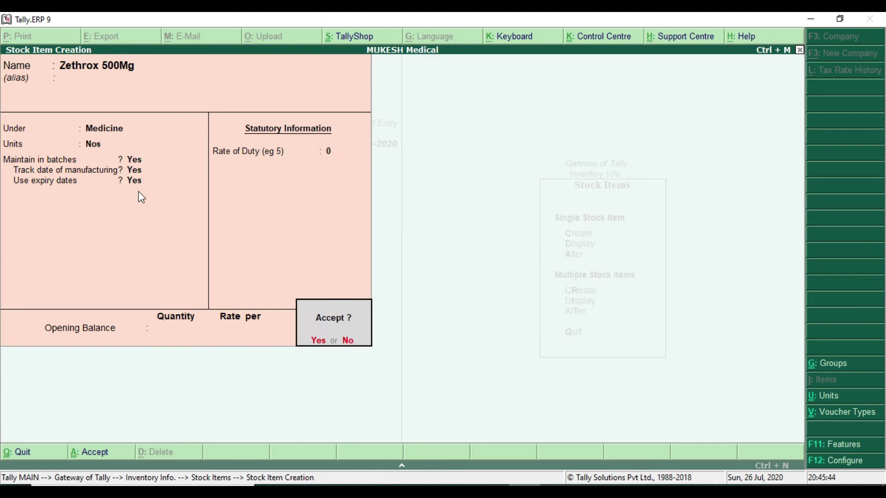
{"action": "key", "text": "Return"}
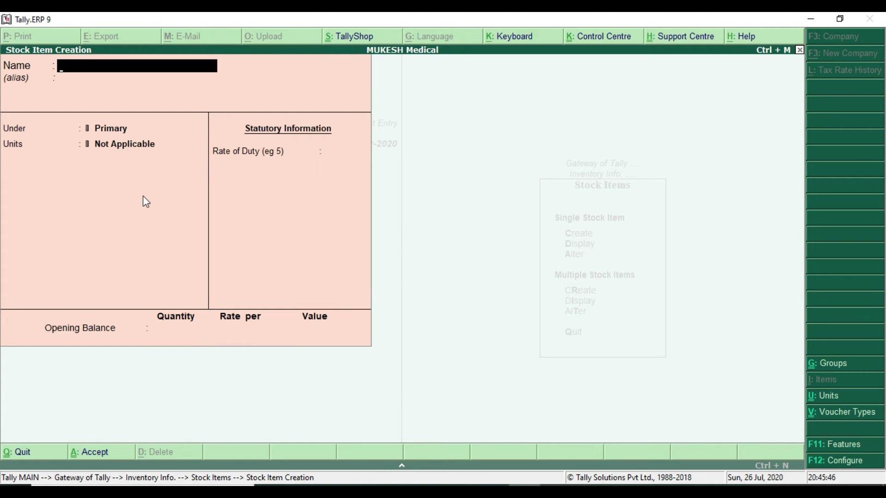
- Copy Zincovit 200 ml from the PDF's purchase table and enter it in Tally as the next stock item's name
{"action": "key", "text": "alt+Tab"}
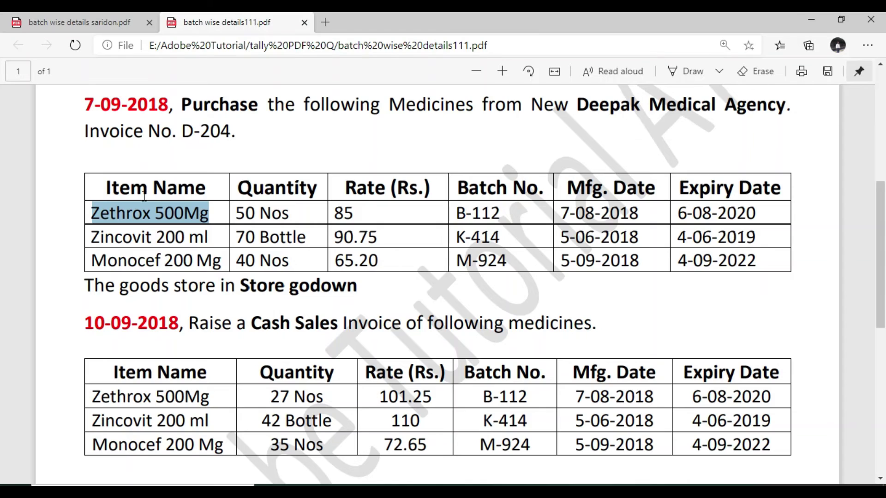
{"action": "left_click", "coordinate": [90, 239]}
{"action": "left_click_drag", "start_coordinate": [123, 236], "coordinate": [208, 238]}
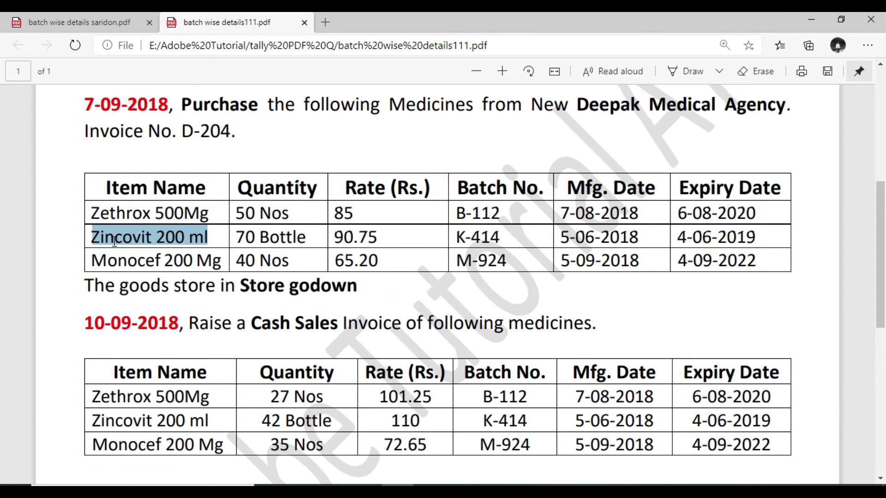
{"action": "key", "text": "alt+Tab"}
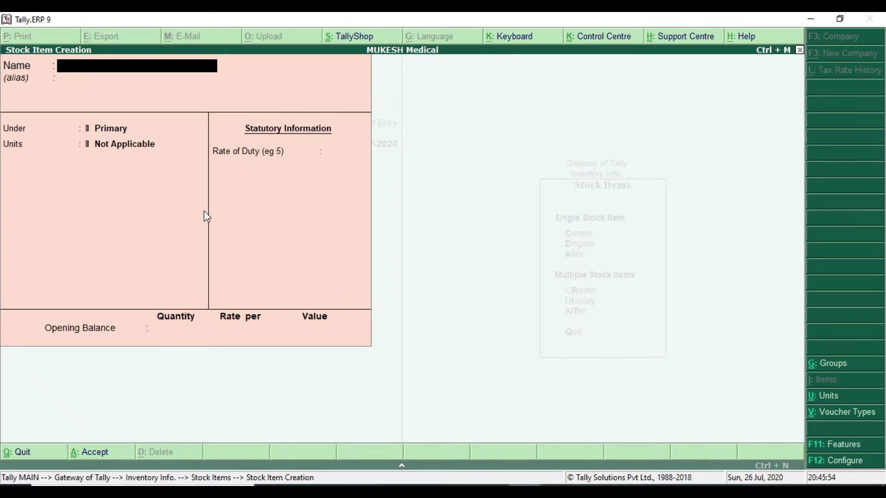
{"action": "key", "text": "ctrl+alt+v"}
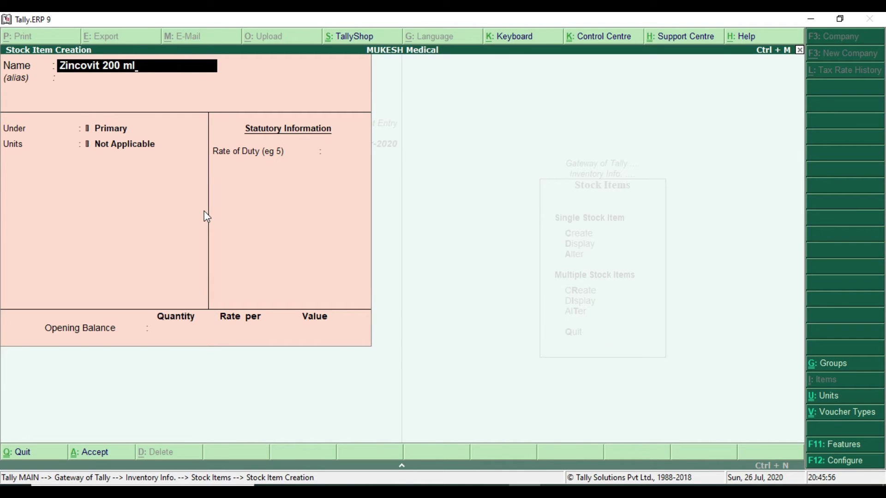
- Leave the Zincovit item's alias blank, place it under the Medicine group and assign the unit Nos
{"action": "key", "text": "Return"}
{"action": "key", "text": "Return"}
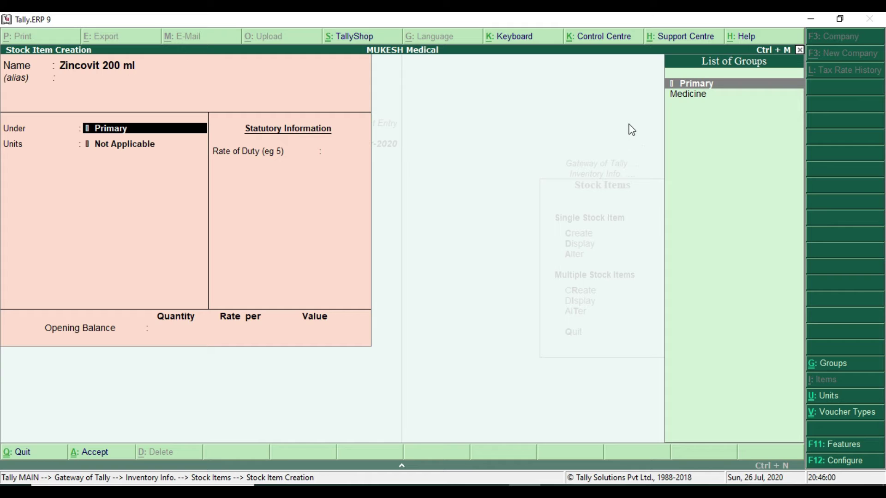
{"action": "key", "text": "Down"}
{"action": "key", "text": "Return"}
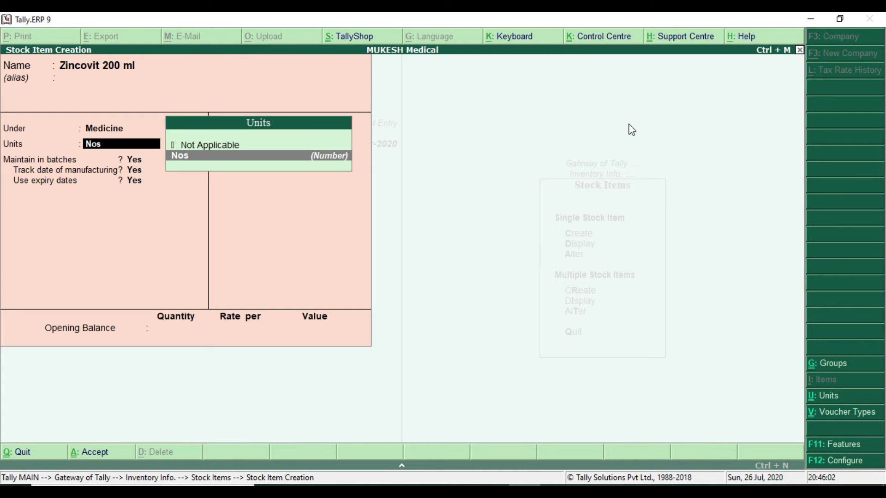
{"action": "key", "text": "Return"}
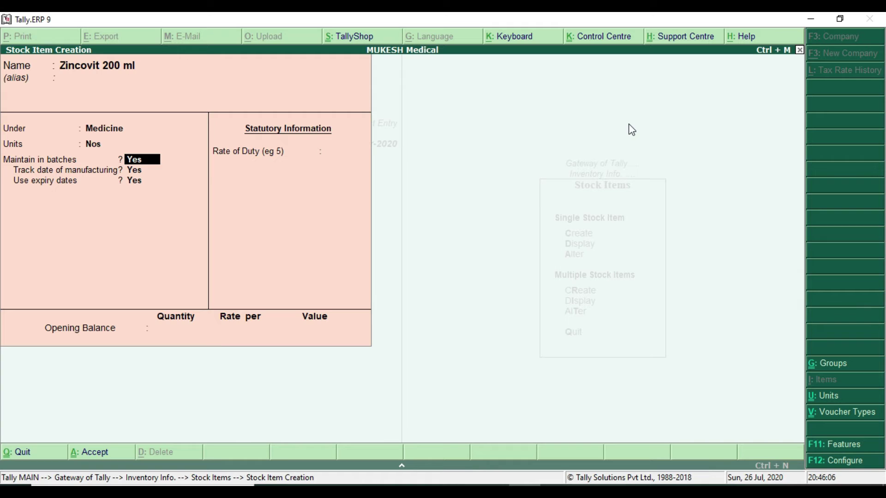
- Keep batches, manufacturing dates and expiry dates at Yes, and save the Zincovit item without a duty rate or opening balance
{"action": "key", "text": "Return"}
{"action": "key", "text": "Return"}
{"action": "key", "text": "Return"}
{"action": "key", "text": "Return"}
{"action": "key", "text": "Return"}
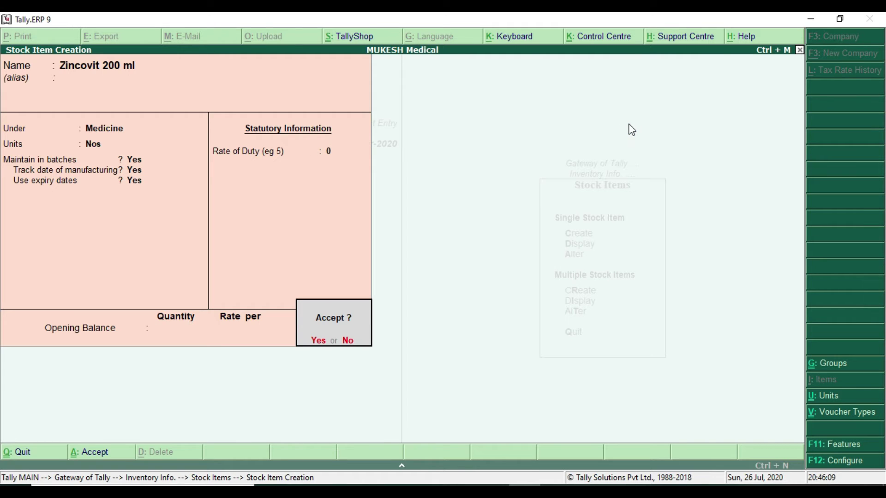
{"action": "key", "text": "Return"}
- Copy Monocef 200 Mg from the PDF's purchase table and enter it in Tally as the next stock item's name
{"action": "key", "text": "alt+Tab"}
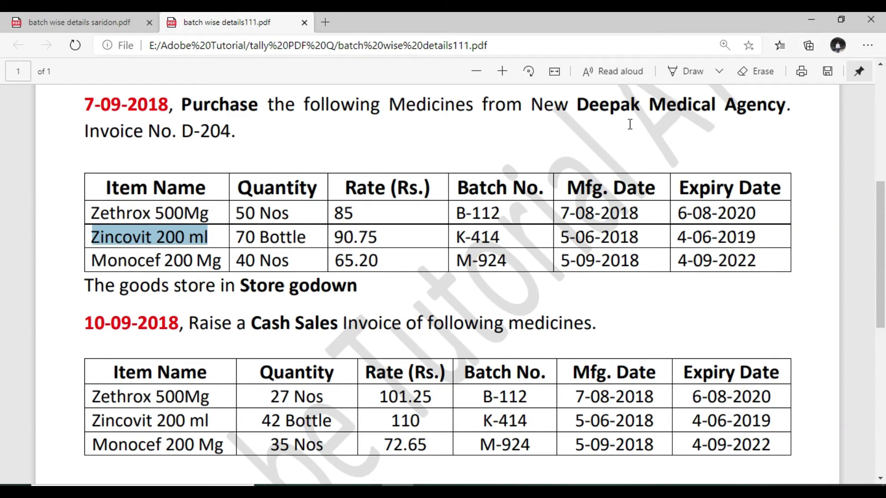
{"action": "left_click_drag", "start_coordinate": [88, 261], "coordinate": [226, 262]}
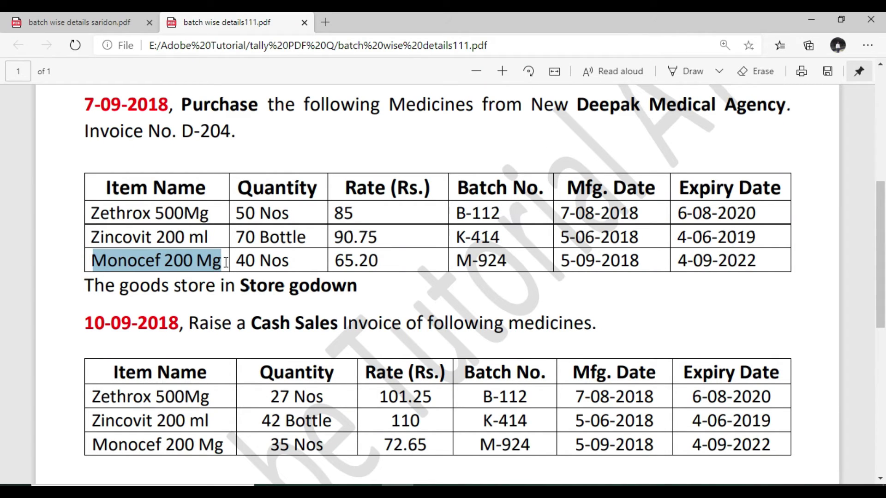
{"action": "key", "text": "alt+Tab"}
{"action": "key", "text": "ctrl+alt+v"}
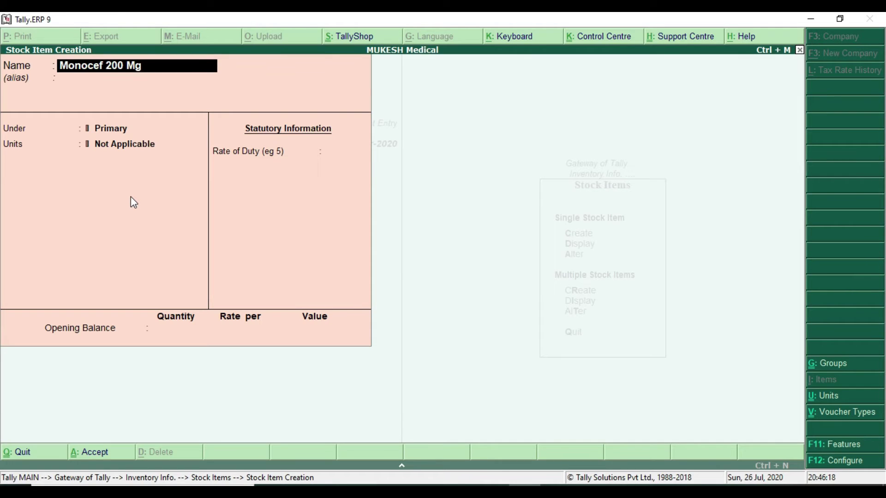
- Leave the Monocef item's alias blank, place it under the Medicine group and assign the unit Nos
{"action": "key", "text": "Return"}
{"action": "key", "text": "Return"}
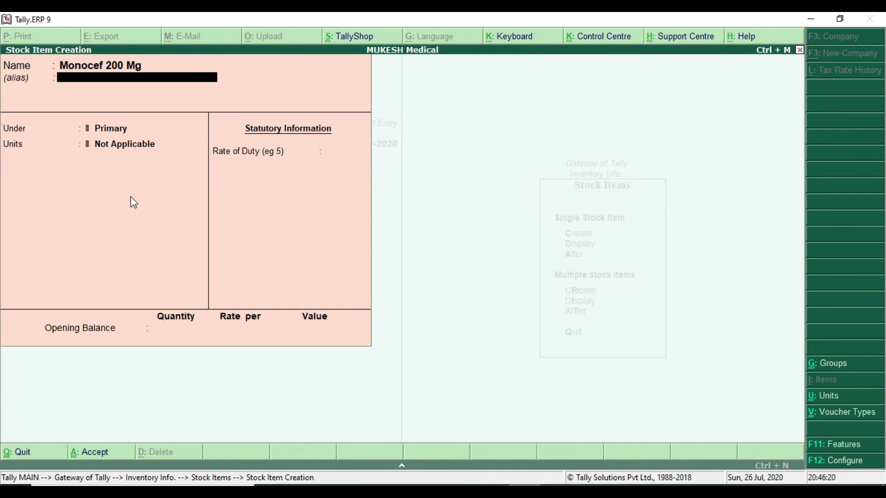
{"action": "key", "text": "Down"}
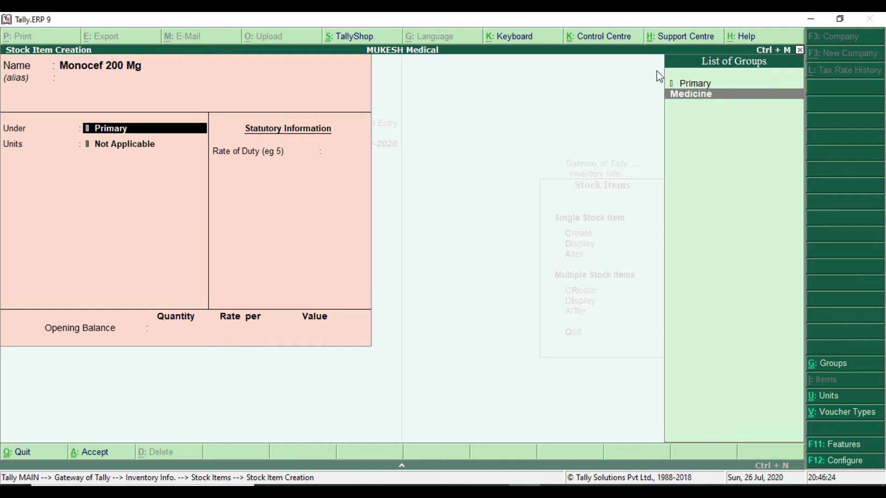
{"action": "left_click", "coordinate": [719, 96]}
{"action": "key", "text": "Down"}
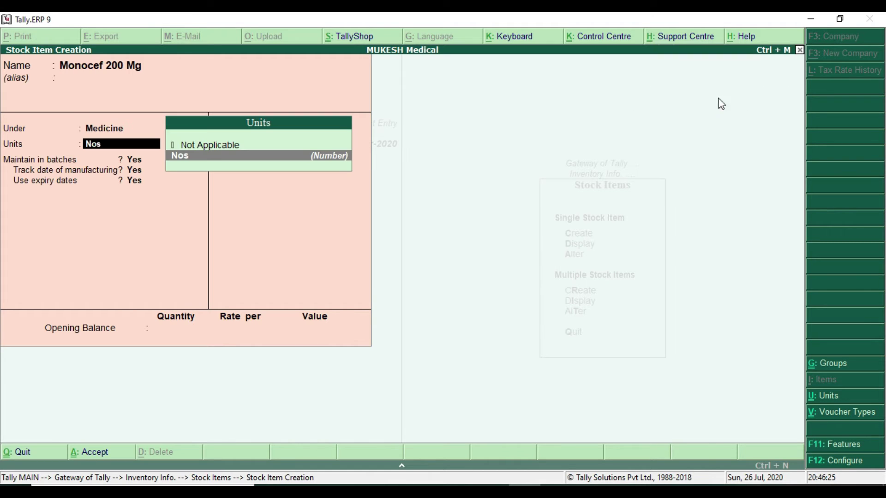
{"action": "left_click", "coordinate": [220, 157]}
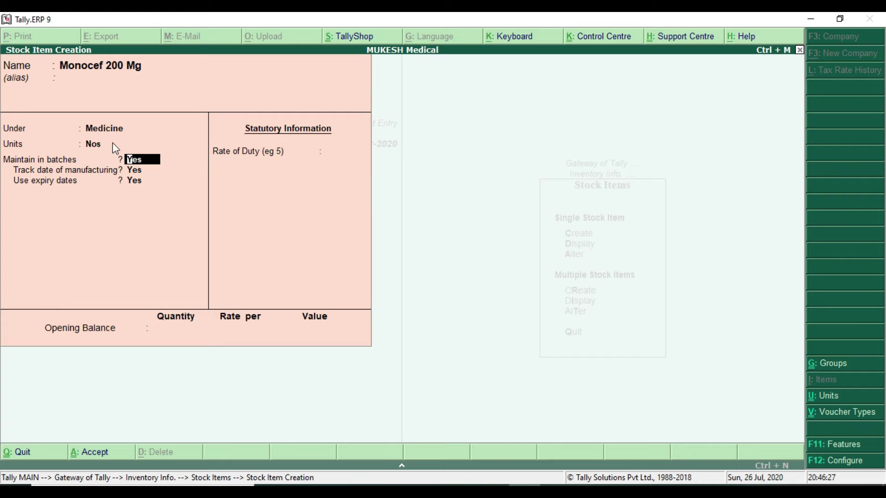
- Keep batches, manufacturing dates and expiry dates at Yes, save the Monocef item without an opening balance, and return to the Gateway of Tally
{"action": "key", "text": "Return"}
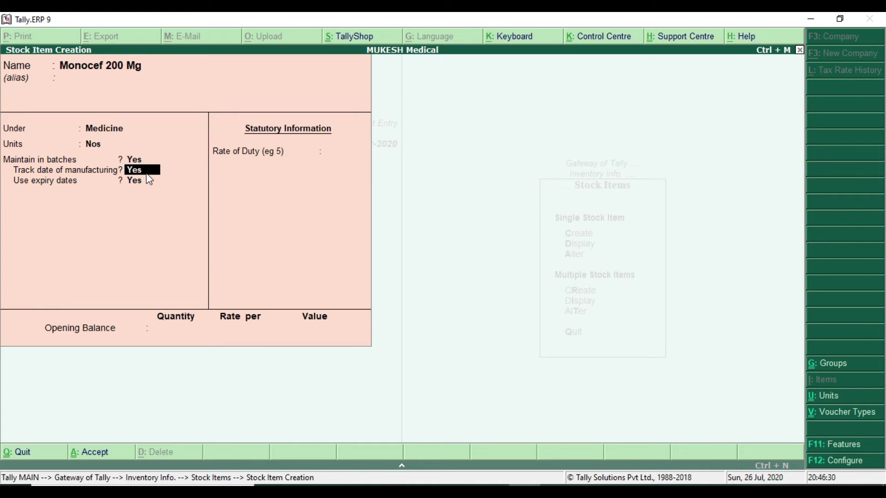
{"action": "key", "text": "Return"}
{"action": "key", "text": "Return"}
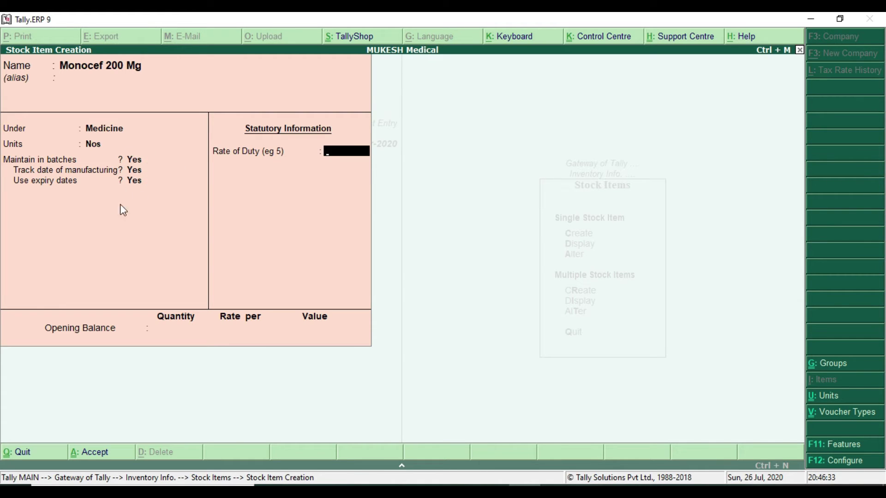
{"action": "key", "text": "Return"}
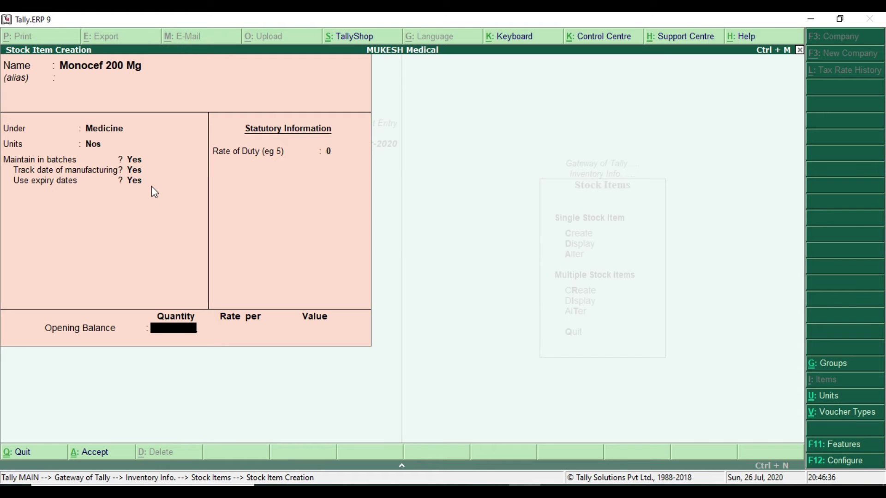
{"action": "key", "text": "Return"}
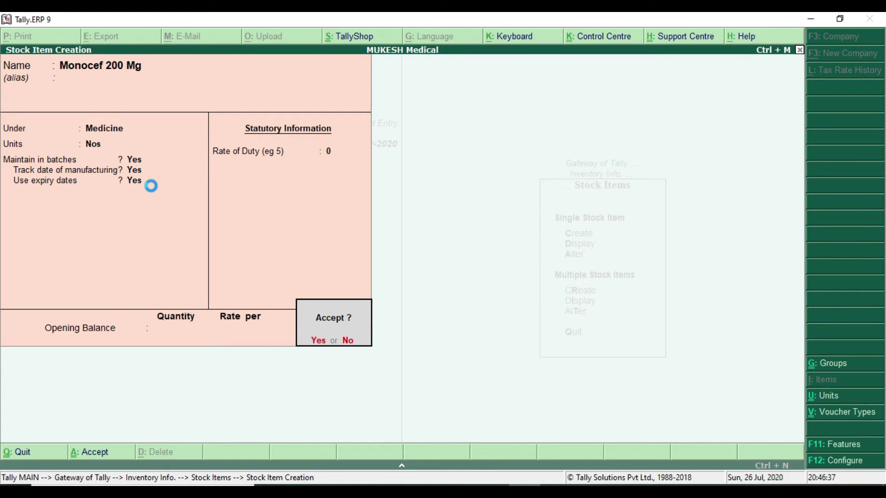
{"action": "key", "text": "Return"}
{"action": "key", "text": "Escape"}
{"action": "key", "text": "Return"}
{"action": "key", "text": "Escape"}
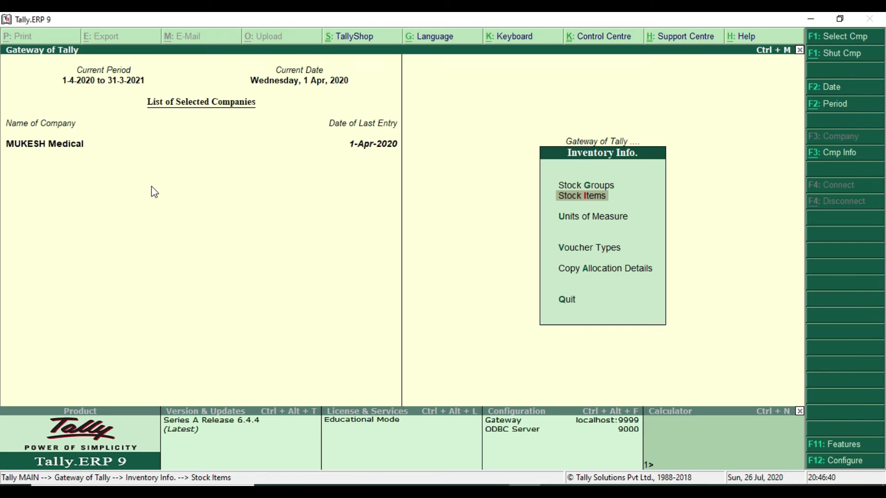
{"action": "key", "text": "Escape"}
- Check in the PDF which godown stores the goods of the 7-09-2018 purchase, and return to Tally
{"action": "key", "text": "alt+Tab"}
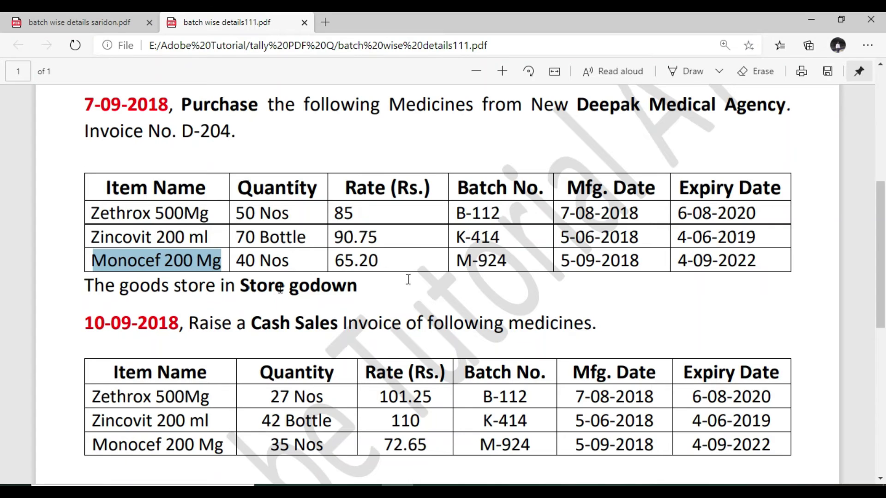
{"action": "left_click", "coordinate": [267, 244]}
{"action": "left_click_drag", "start_coordinate": [84, 285], "coordinate": [361, 289]}
{"action": "left_click", "coordinate": [321, 288]}
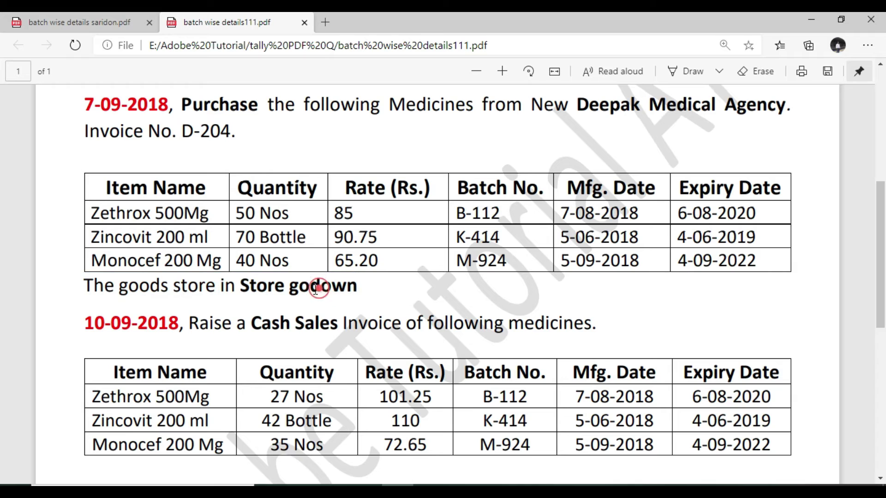
{"action": "left_click_drag", "start_coordinate": [243, 290], "coordinate": [361, 290]}
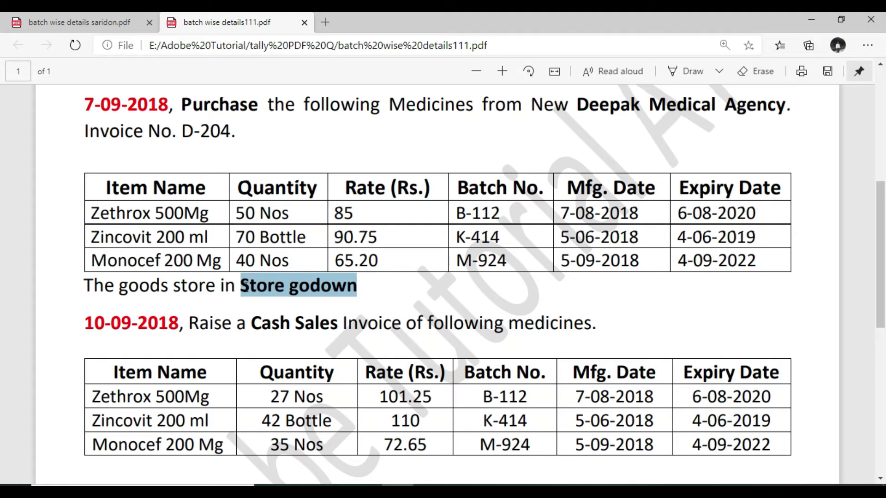
{"action": "key", "text": "alt+Tab"}
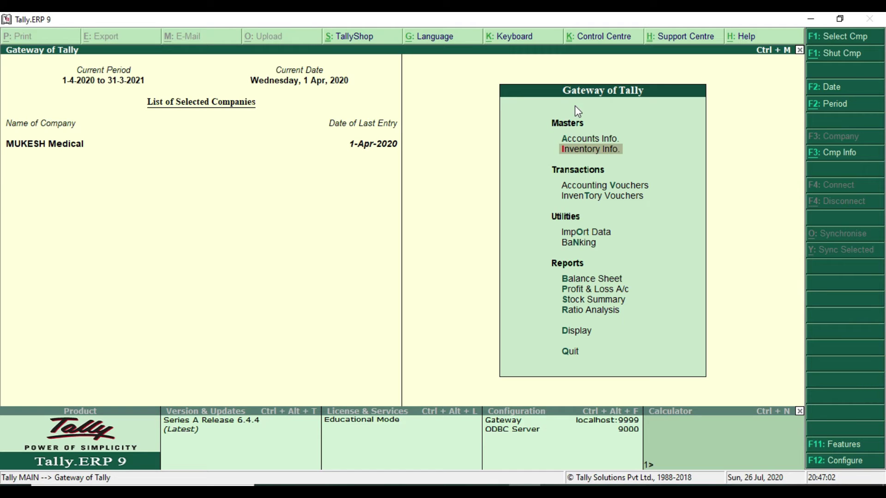
- Set Maintain multiple Godowns to Yes in the company's inventory features
{"action": "key", "text": "F11"}
{"action": "key", "text": "Down"}
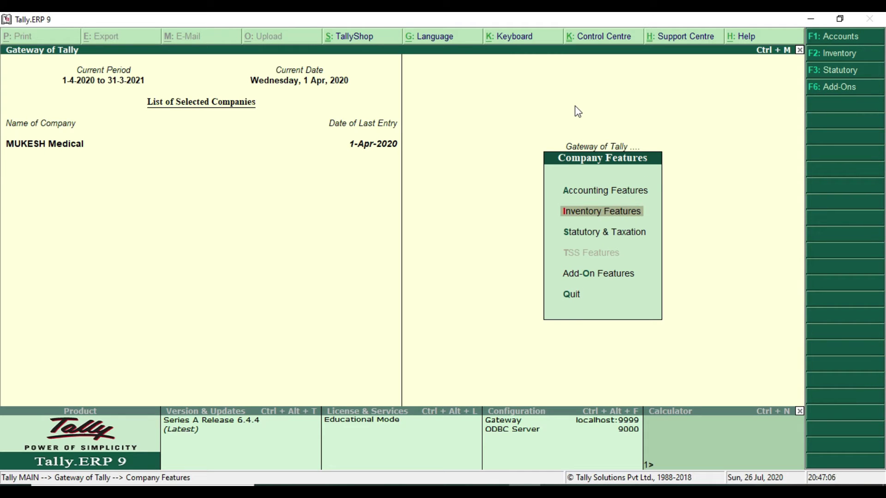
{"action": "key", "text": "Return"}
{"action": "key", "text": "Down"}
{"action": "key", "text": "Down"}
{"action": "type", "text": "y"}
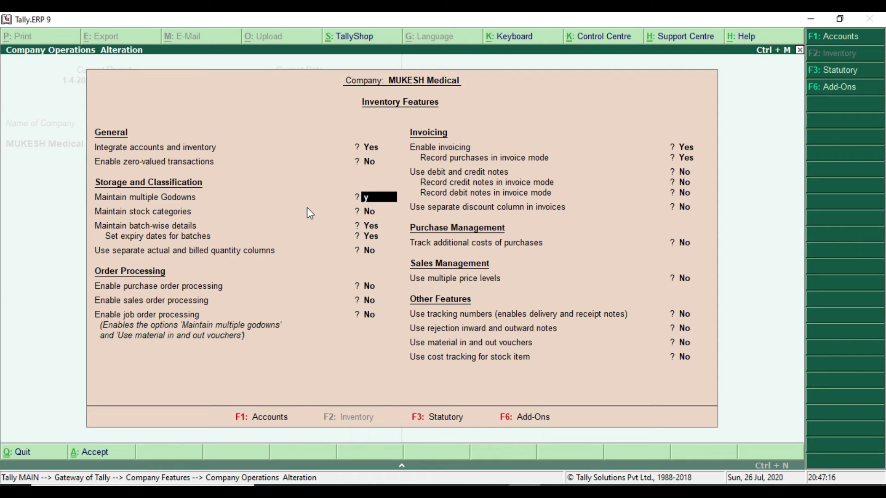
{"action": "type", "text": "y"}
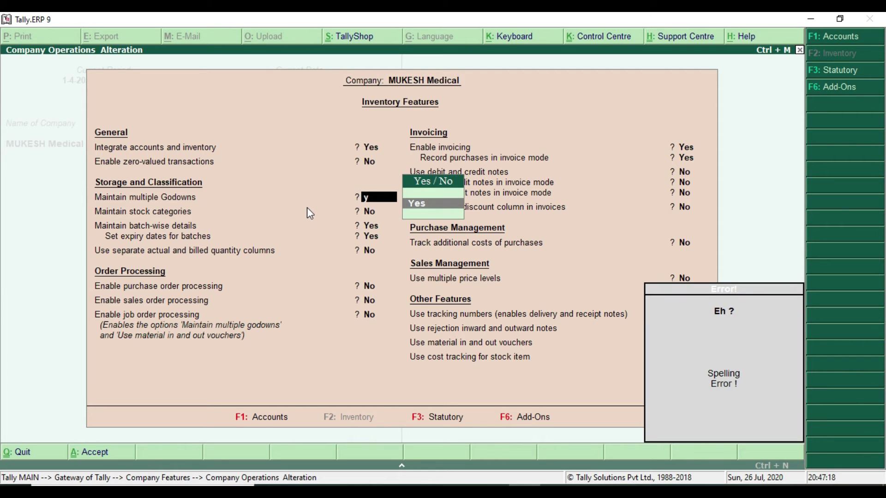
{"action": "key", "text": "Return"}
- Keep all remaining inventory feature settings as they are, save the configuration and return to the Gateway of Tally
{"action": "key", "text": "Return"}
{"action": "key", "text": "Return"}
{"action": "key", "text": "Return"}
{"action": "key", "text": "Return"}
{"action": "key", "text": "Return"}
{"action": "key", "text": "Return"}
{"action": "key", "text": "Return"}
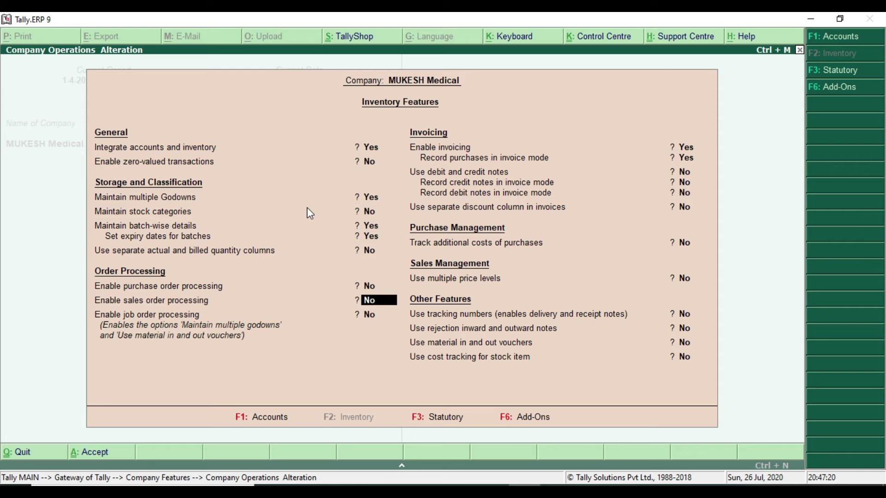
{"action": "key", "text": "Return"}
{"action": "key", "text": "Return"}
{"action": "key", "text": "Return"}
{"action": "key", "text": "Return"}
{"action": "key", "text": "Return"}
{"action": "key", "text": "Return"}
{"action": "key", "text": "Return"}
{"action": "key", "text": "Return"}
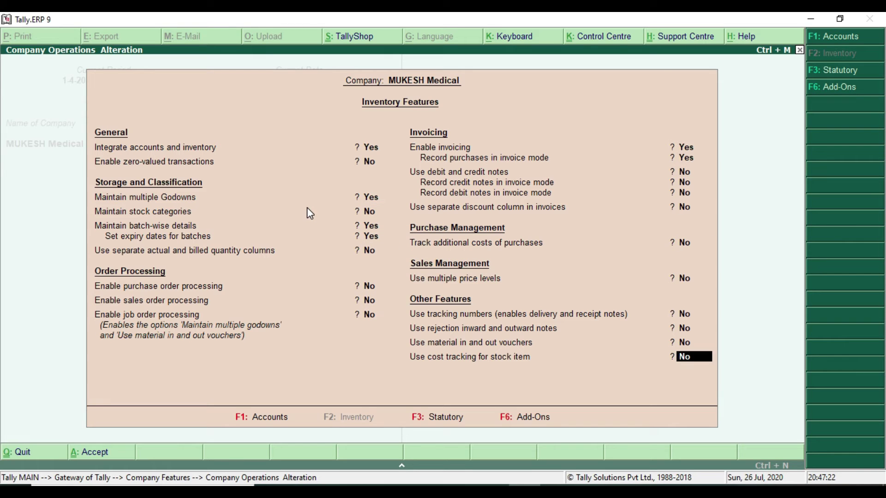
{"action": "key", "text": "Return"}
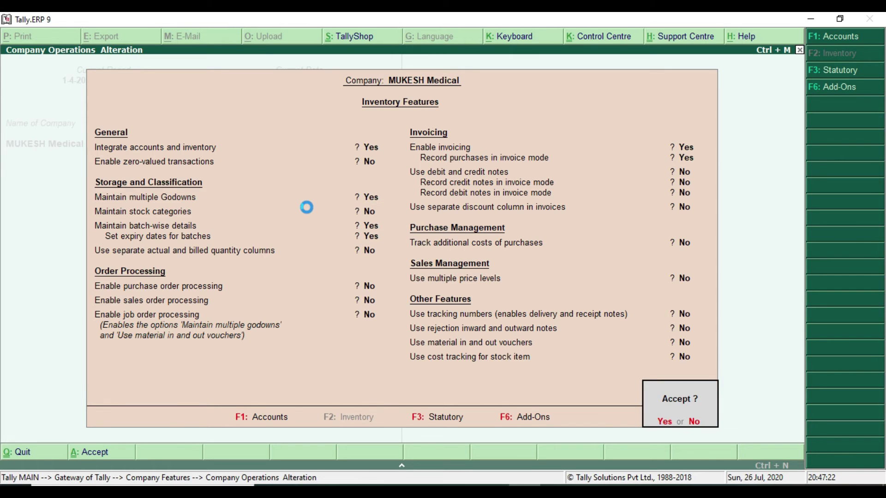
{"action": "key", "text": "Escape"}
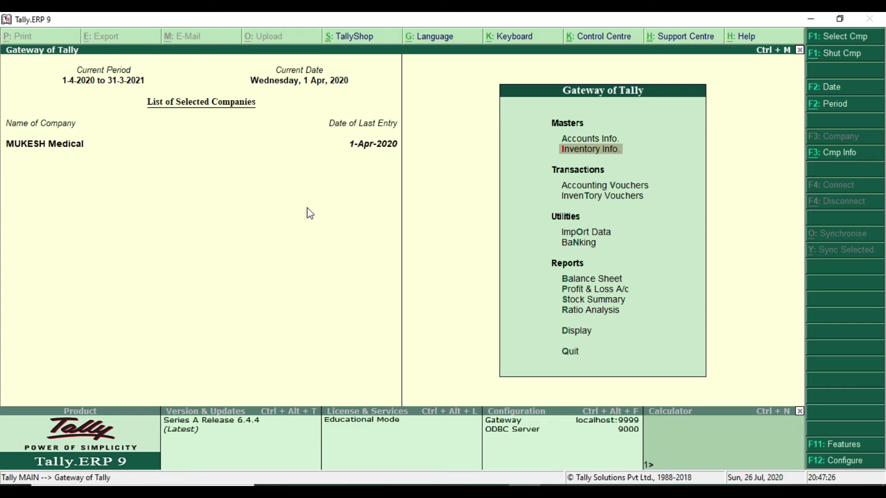
- Start creating a single godown in the inventory masters and name it Store Godown
{"action": "key", "text": "Up"}
{"action": "key", "text": "Down"}
{"action": "key", "text": "Return"}
{"action": "key", "text": "Down"}
{"action": "key", "text": "Down"}
{"action": "key", "text": "Down"}
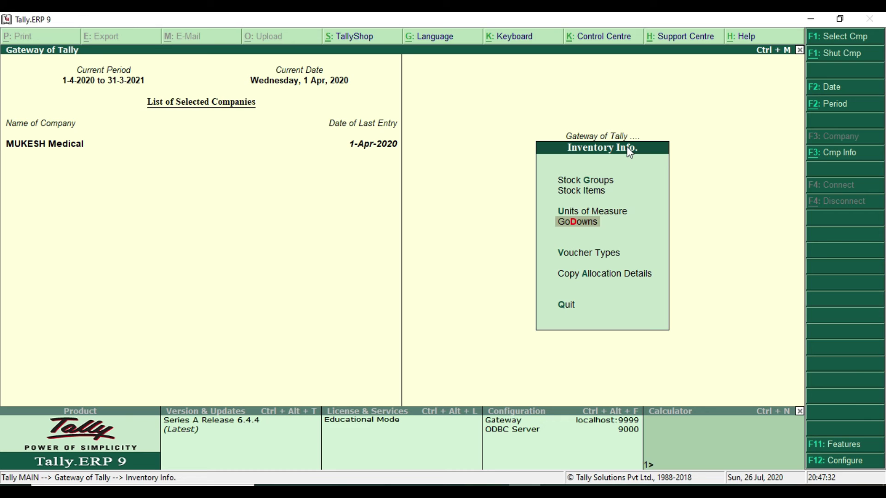
{"action": "key", "text": "Return"}
{"action": "left_click", "coordinate": [618, 228]}
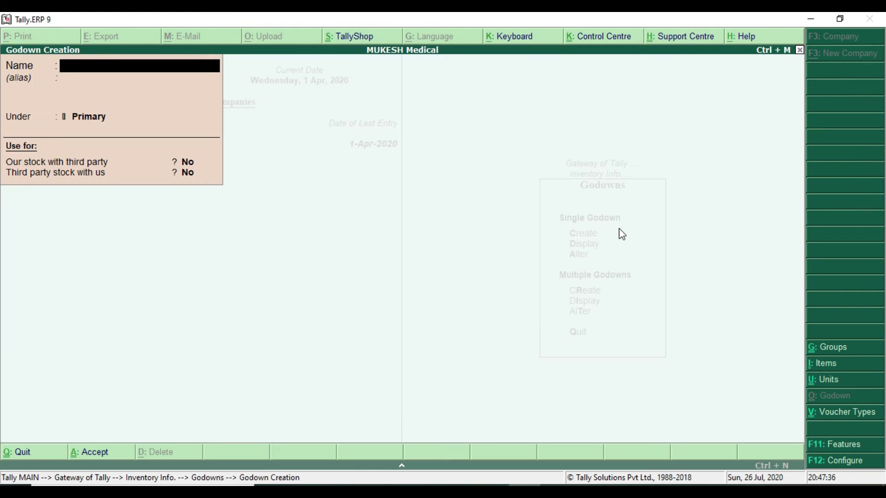
{"action": "type", "text": "Store Godown"}
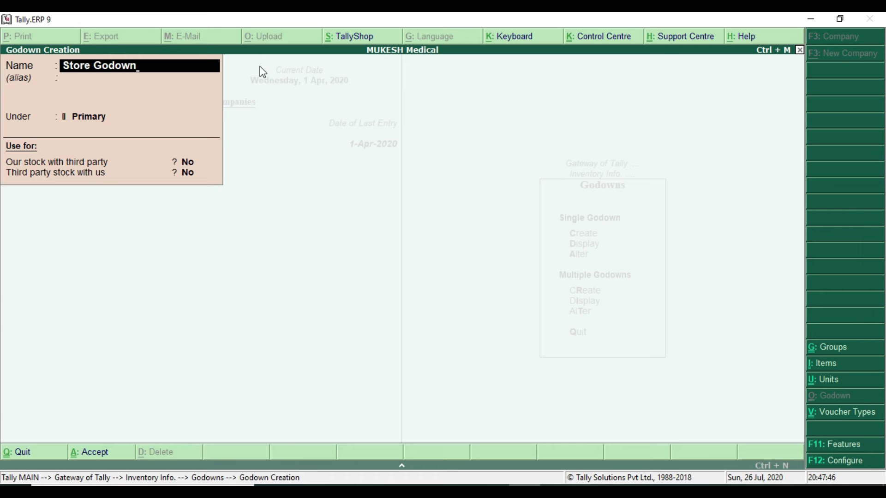
- Leave the godown's alias blank, keep it under Primary with both third-party stock options at No, and save it
{"action": "key", "text": "Return"}
{"action": "key", "text": "Return"}
{"action": "key", "text": "Return"}
{"action": "key", "text": "Return"}
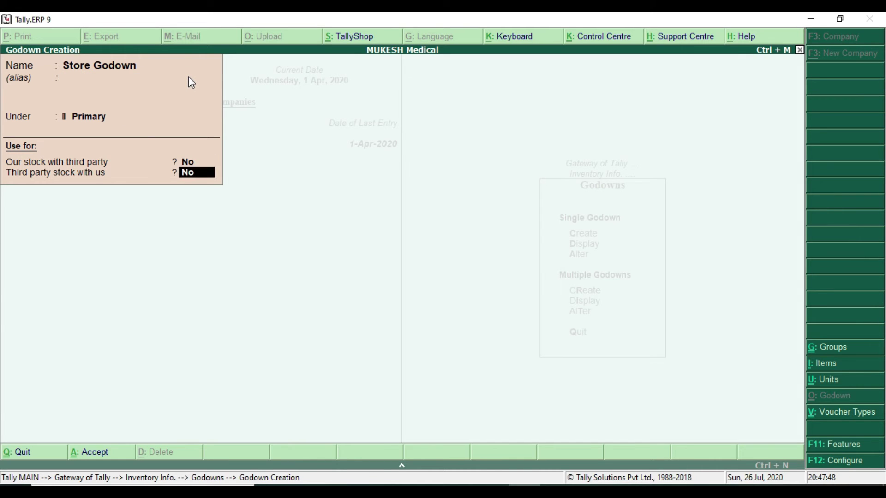
{"action": "key", "text": "Return"}
{"action": "key", "text": "Return"}
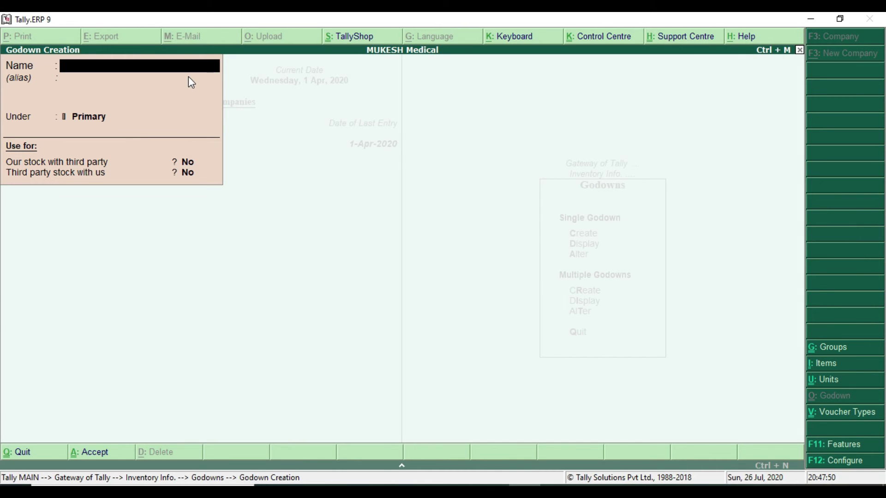
{"action": "key", "text": "Escape"}
{"action": "key", "text": "Return"}
{"action": "key", "text": "Escape"}
{"action": "key", "text": "Escape"}
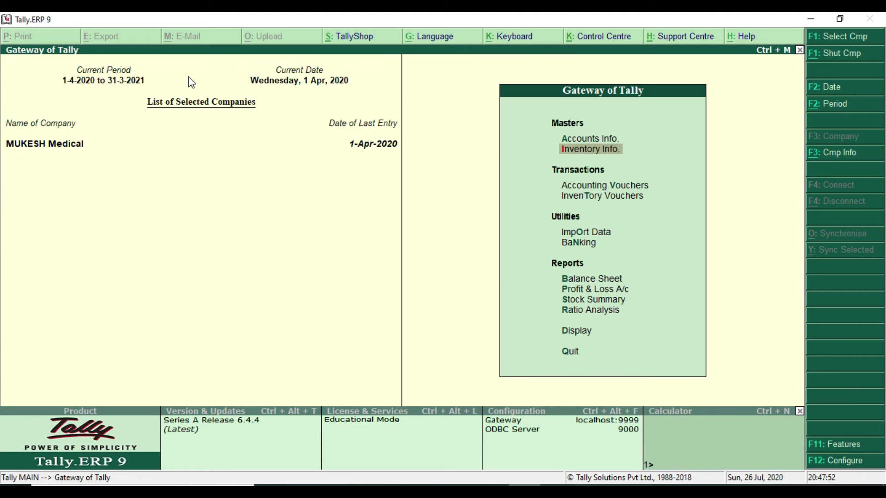
- Check the 7-09-2018 purchase transaction in the PDF and open a new Purchase voucher in Tally
{"action": "key", "text": "alt+Tab"}
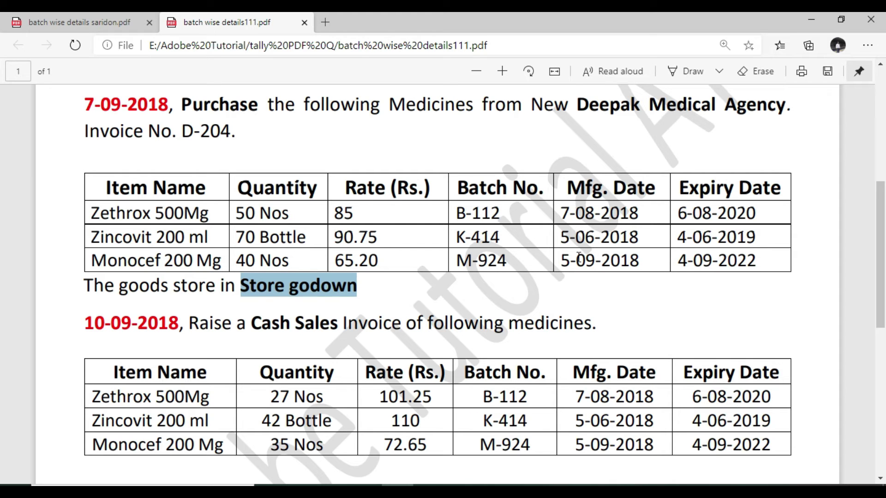
{"action": "key", "text": "alt+Tab"}
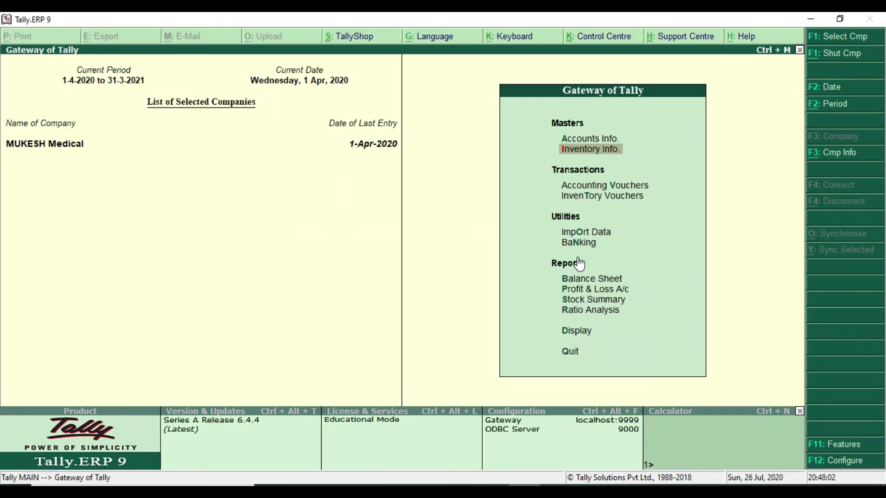
{"action": "key", "text": "Down"}
{"action": "key", "text": "Down"}
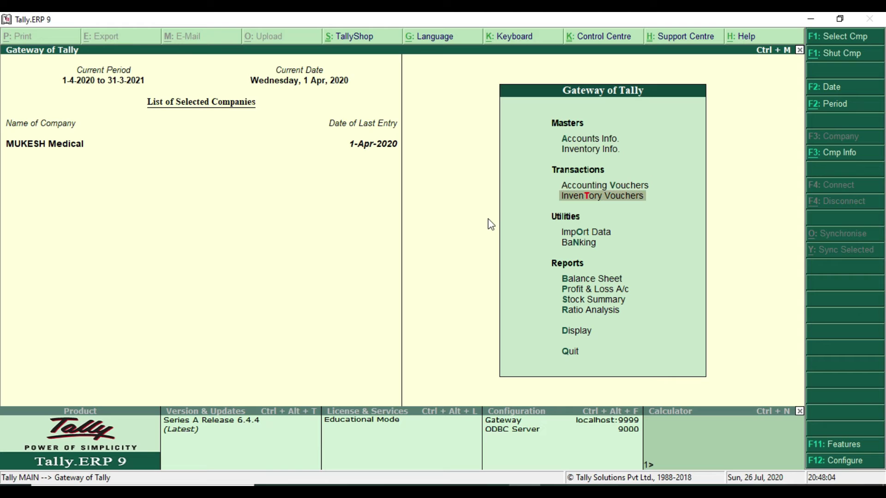
{"action": "key", "text": "Up"}
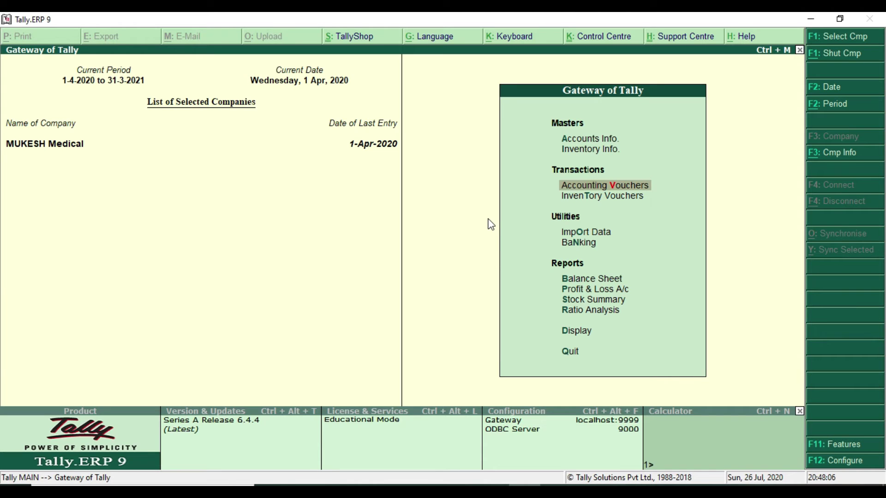
{"action": "key", "text": "Return"}
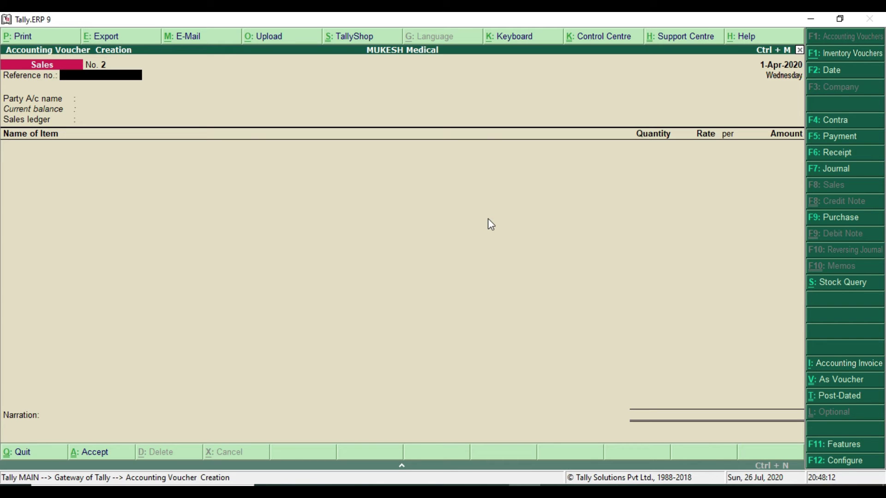
{"action": "key", "text": "alt+Tab"}
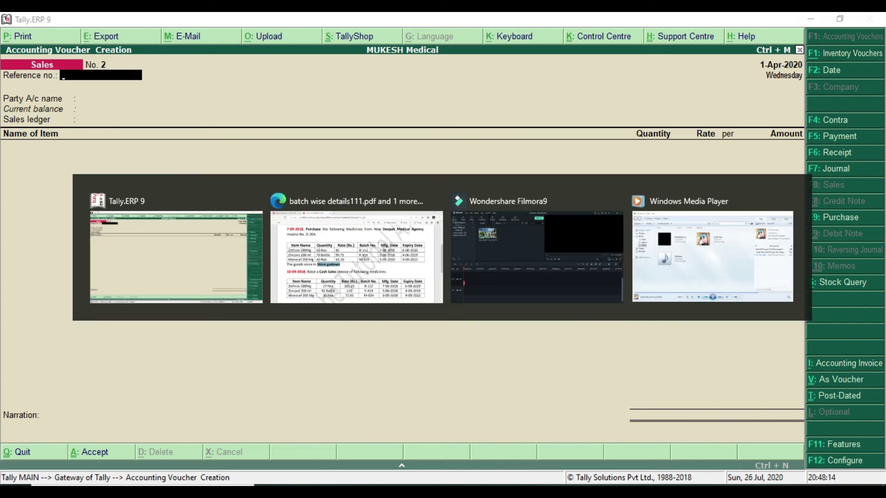
{"action": "left_click_drag", "start_coordinate": [174, 105], "coordinate": [257, 106]}
{"action": "key", "text": "alt+Tab"}
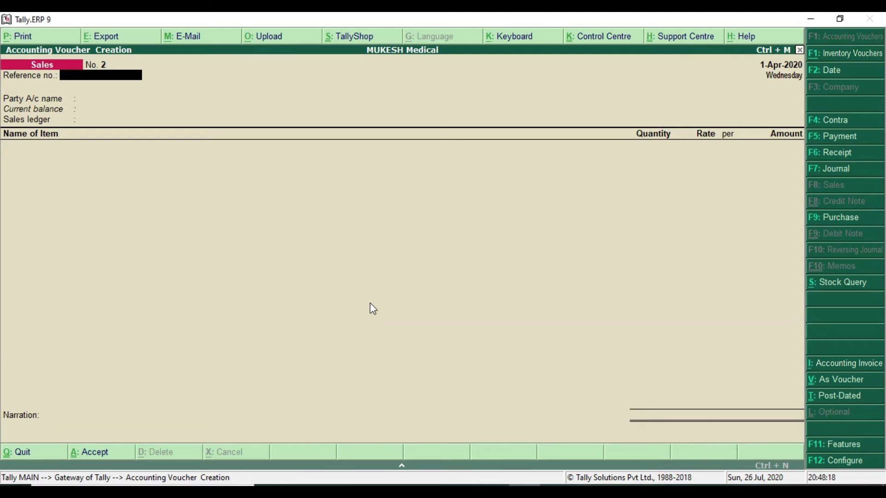
{"action": "key", "text": "F9"}
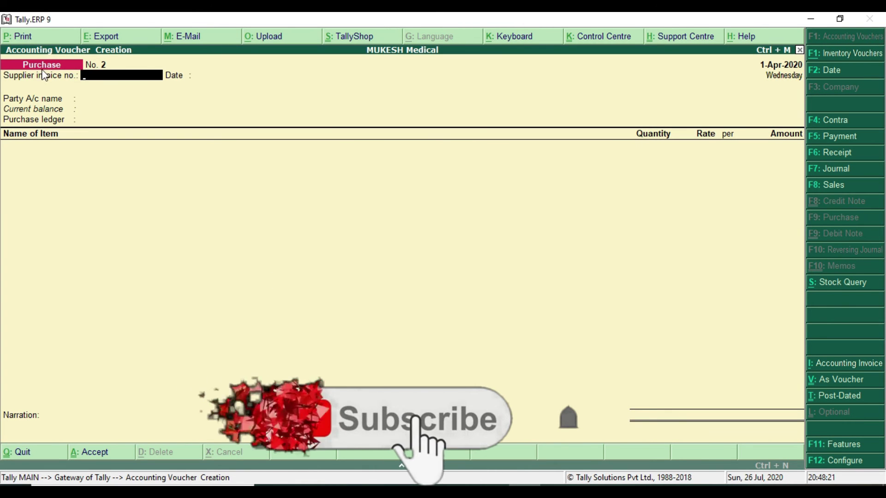
- Leave the supplier invoice number and date blank, and set the party to Deepak Medical Agency and the purchase ledger to Purchase
{"action": "key", "text": "Return"}
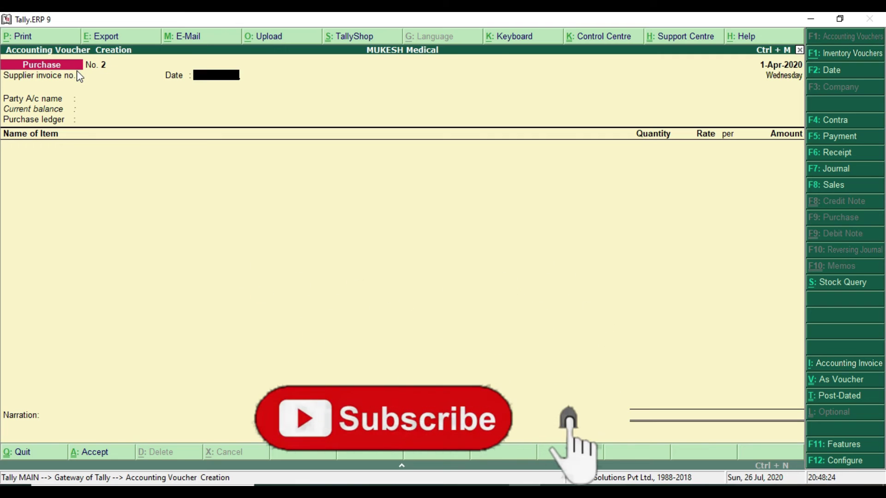
{"action": "key", "text": "Return"}
{"action": "type", "text": "D"}
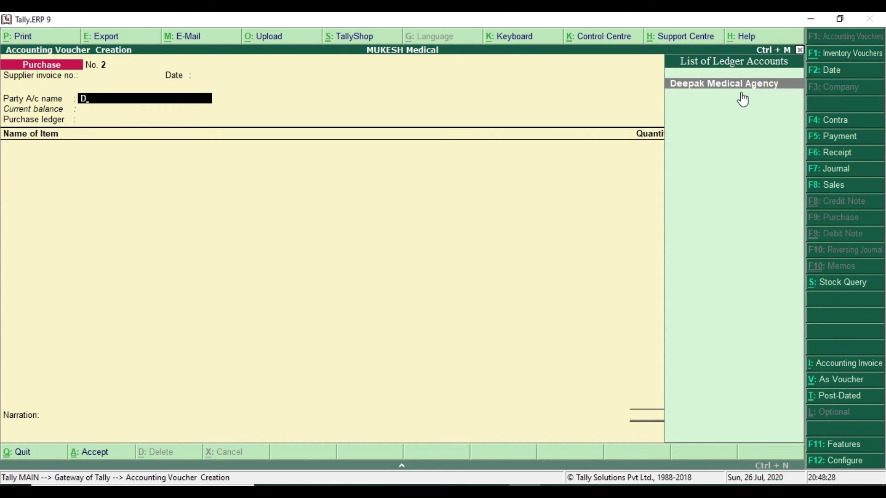
{"action": "key", "text": "Return"}
{"action": "key", "text": "Return"}
{"action": "key", "text": "Return"}
{"action": "key", "text": "Return"}
{"action": "key", "text": "Return"}
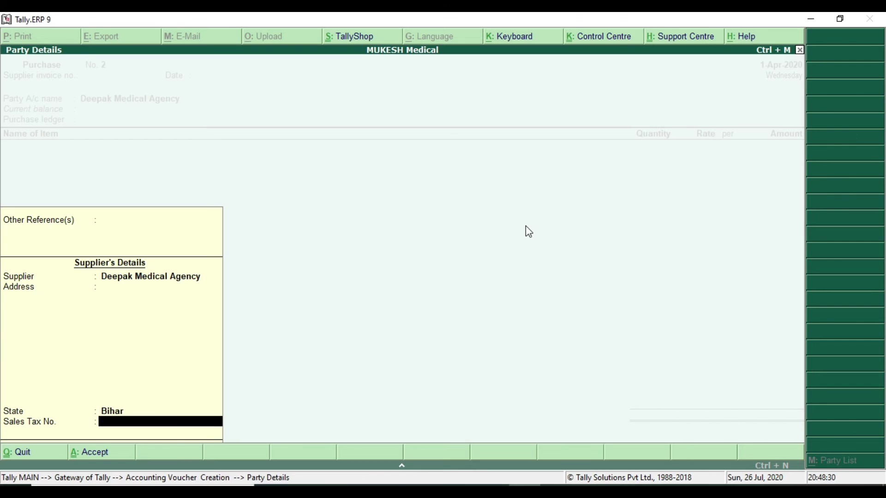
{"action": "key", "text": "Return"}
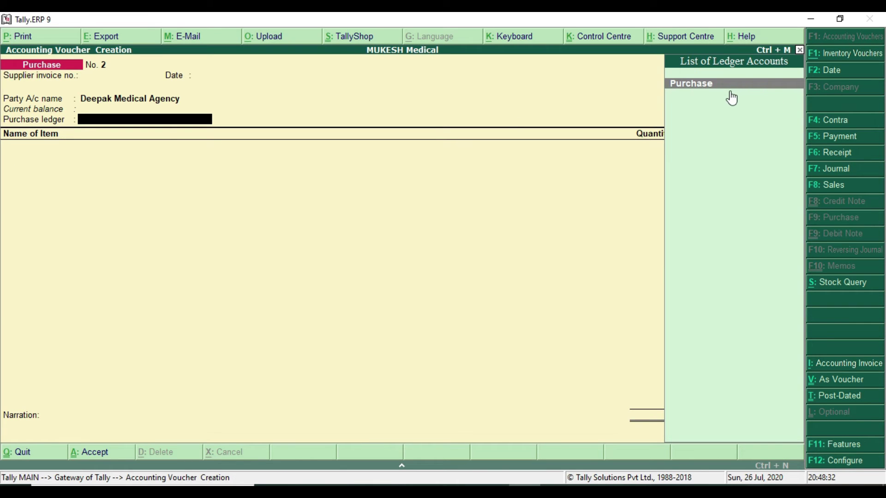
{"action": "key", "text": "Return"}
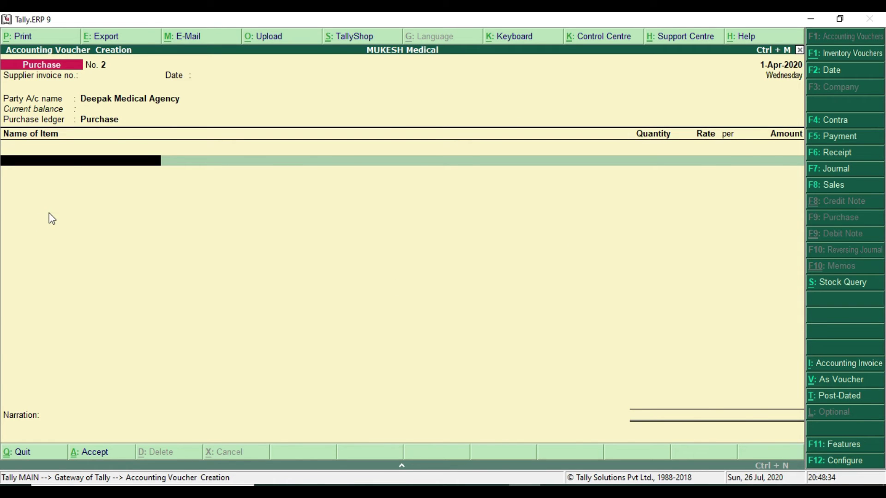
- Check the first purchased medicine in the PDF, add Zethrox 500Mg to the Purchase voucher and allocate it to Store Godown
{"action": "key", "text": "alt+Tab"}
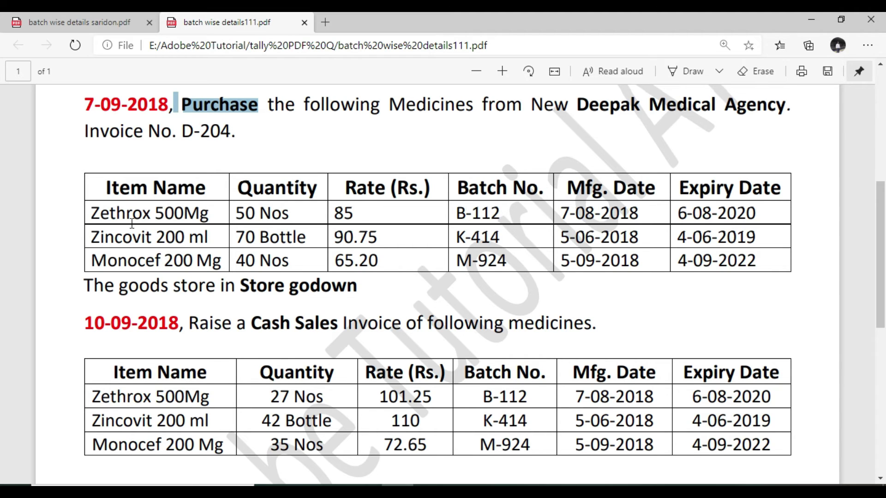
{"action": "key", "text": "alt+Tab"}
{"action": "type", "text": "Z"}
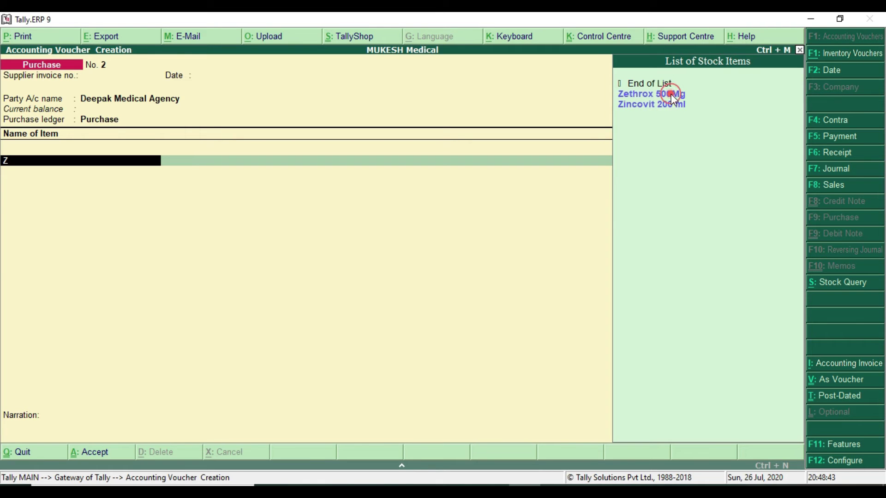
{"action": "key", "text": "Return"}
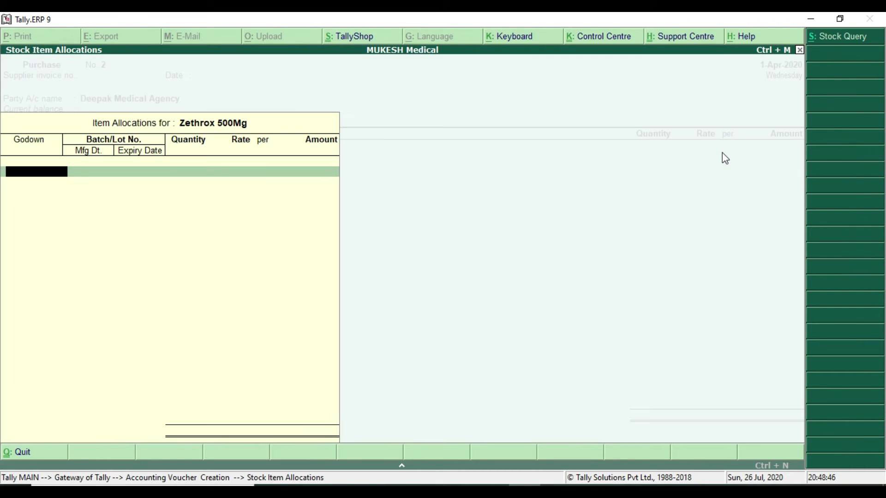
{"action": "left_click", "coordinate": [36, 182]}
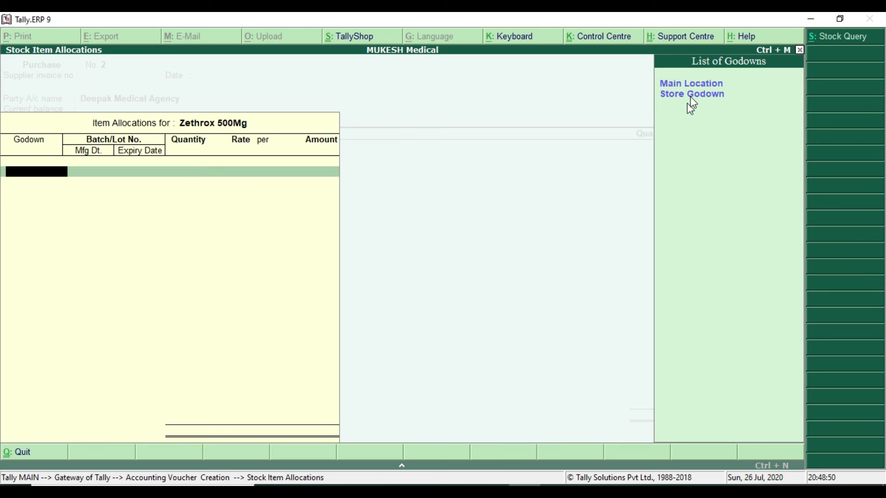
{"action": "left_click", "coordinate": [724, 97]}
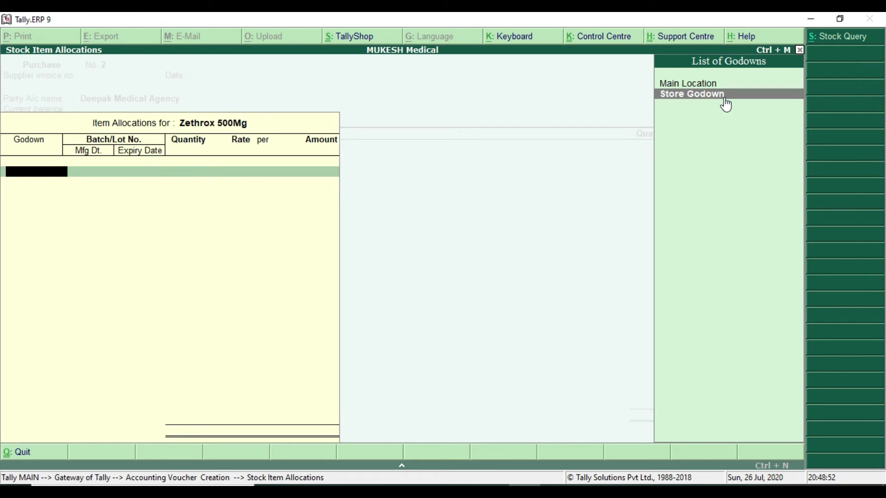
{"action": "left_click", "coordinate": [726, 97]}
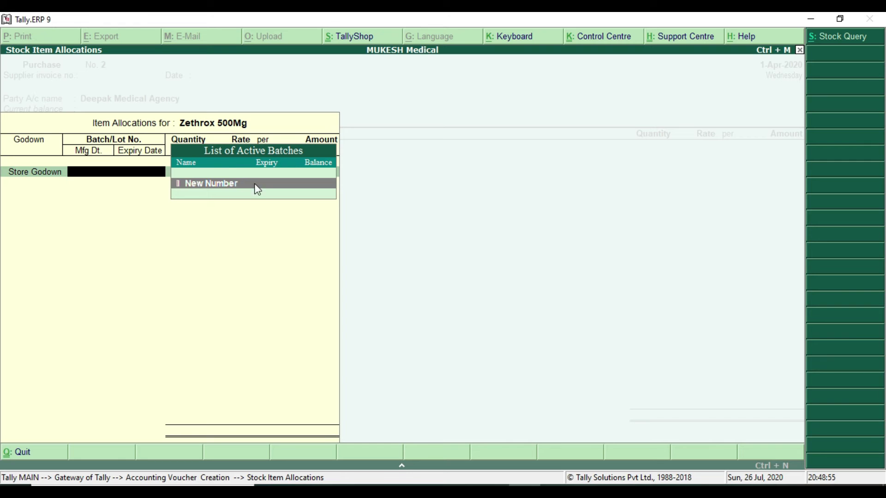
- Look up Zethrox 500Mg's batch number in the PDF and assign it the new batch number B-112
{"action": "left_click", "coordinate": [242, 185]}
{"action": "key", "text": "alt+Tab"}
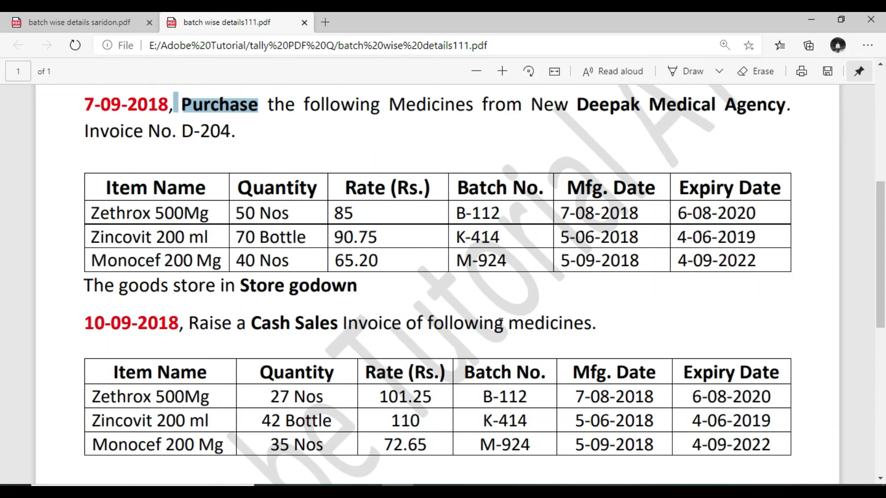
{"action": "left_click", "coordinate": [454, 217]}
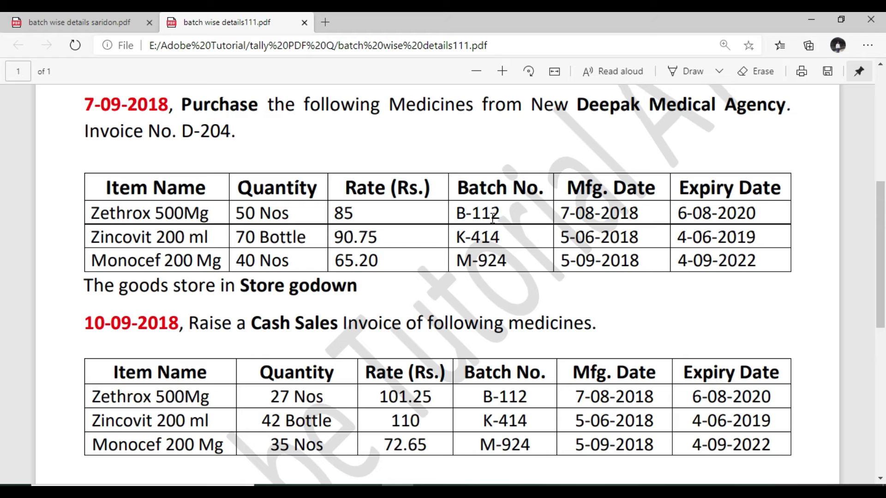
{"action": "key", "text": "alt+Tab"}
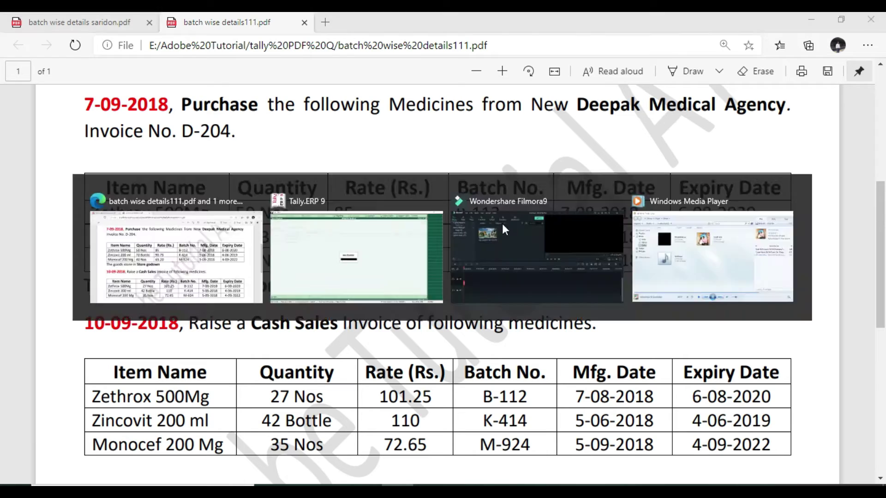
{"action": "type", "text": "B"}
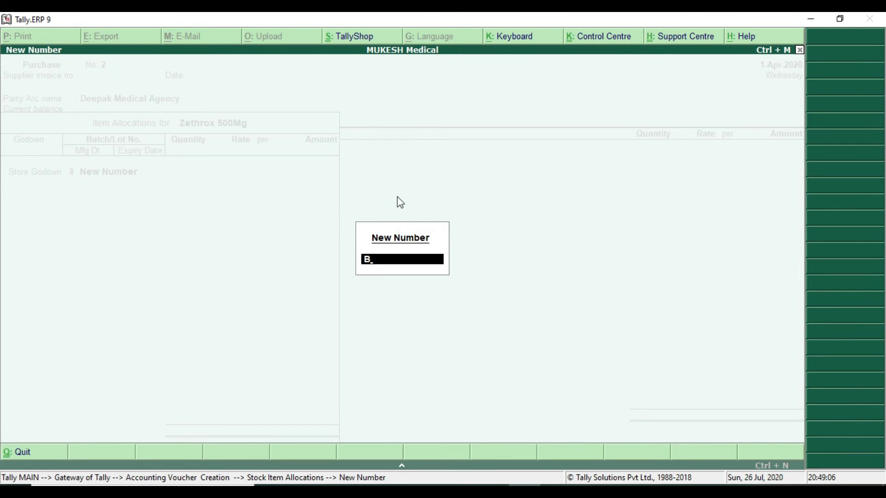
{"action": "type", "text": "-112"}
{"action": "key", "text": "Return"}
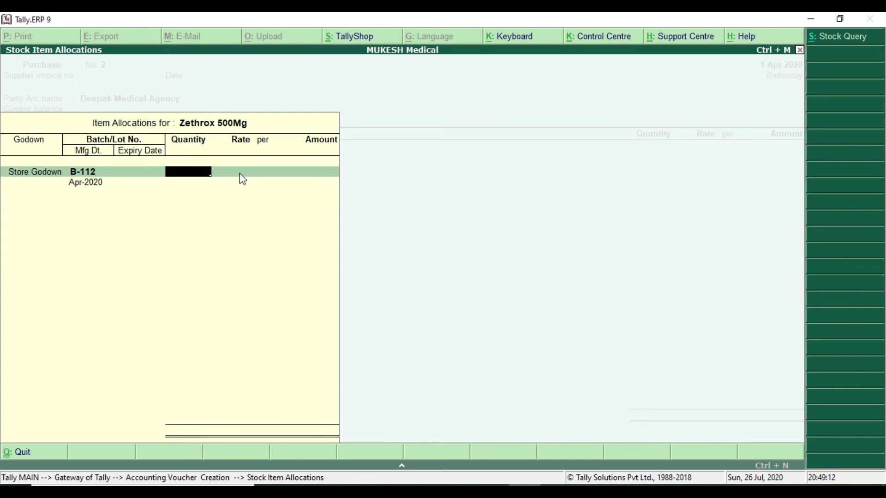
- Check the Zethrox 500Mg quantity and rate in the PDF and set batch B-112's quantity to 50 Nos
{"action": "key", "text": "alt+Tab"}
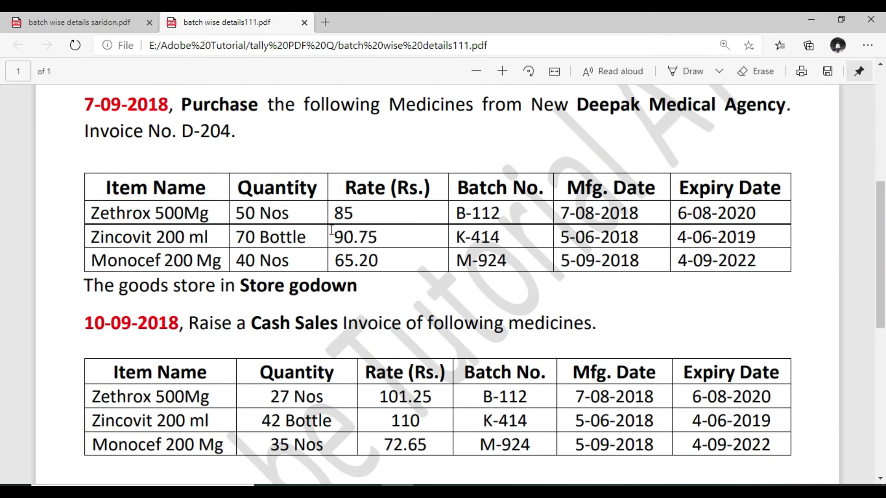
{"action": "double_click", "coordinate": [238, 214]}
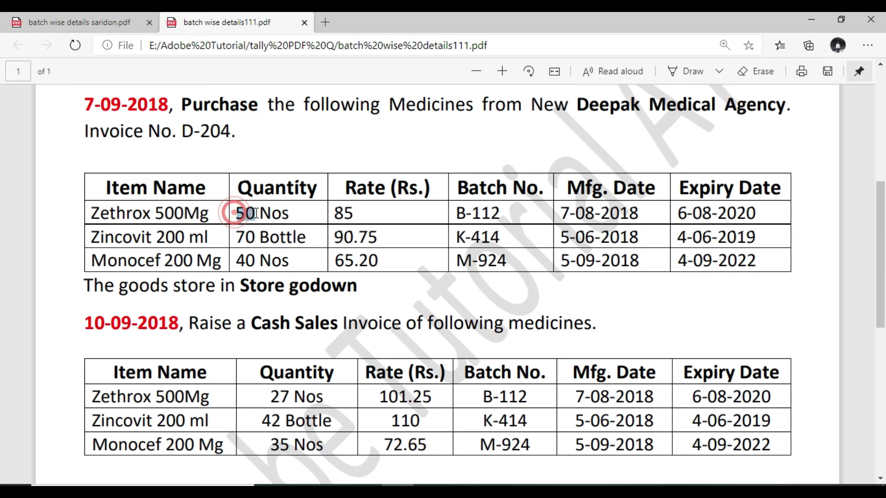
{"action": "double_click", "coordinate": [337, 213]}
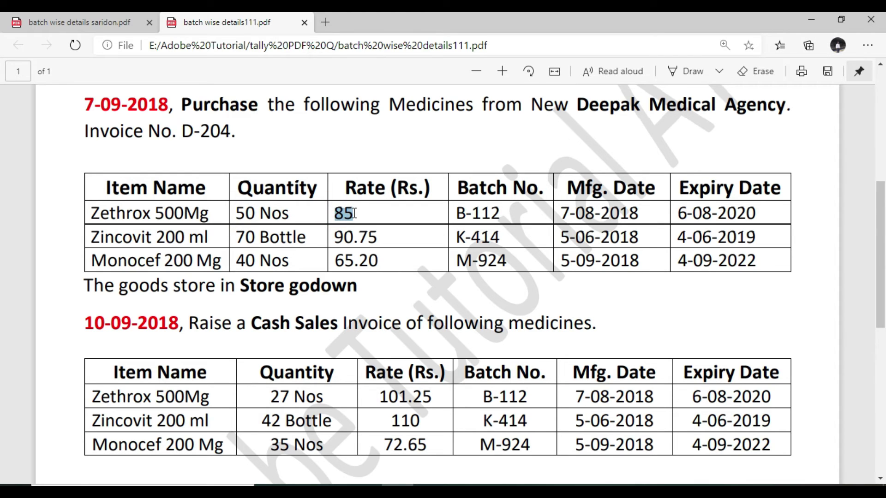
{"action": "key", "text": "alt+Tab"}
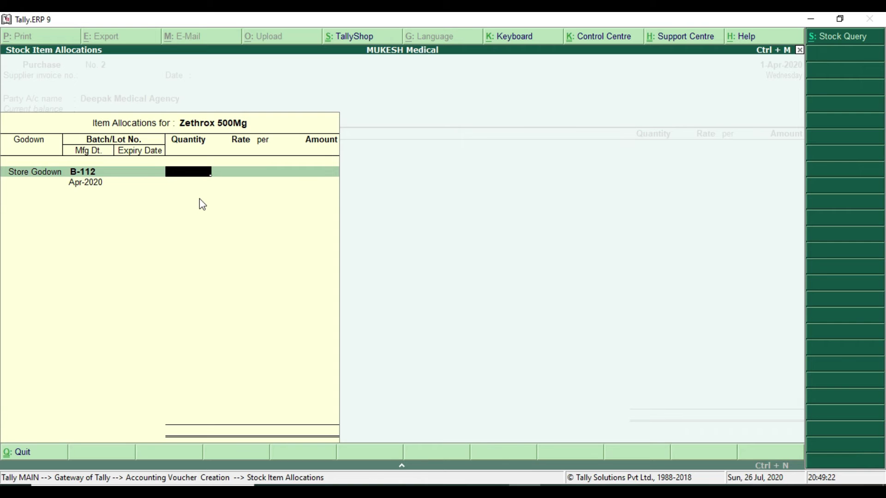
{"action": "key", "text": "alt+Tab"}
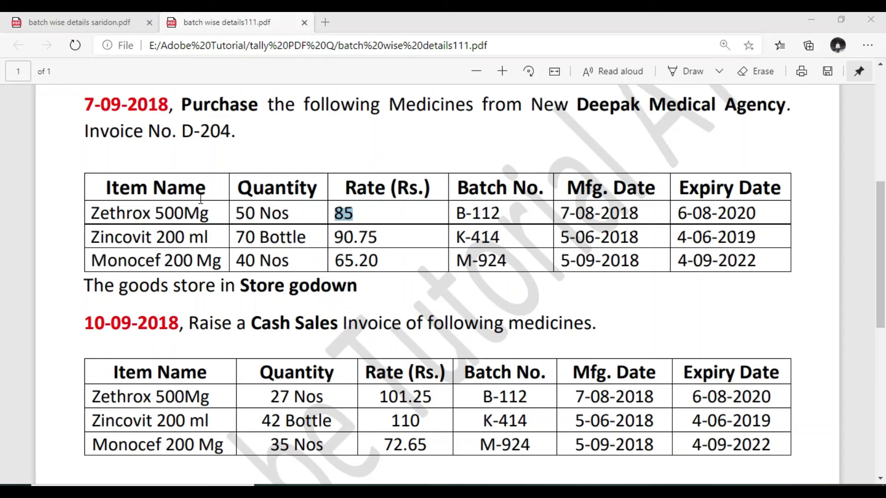
{"action": "key", "text": "alt+Tab"}
{"action": "type", "text": "50"}
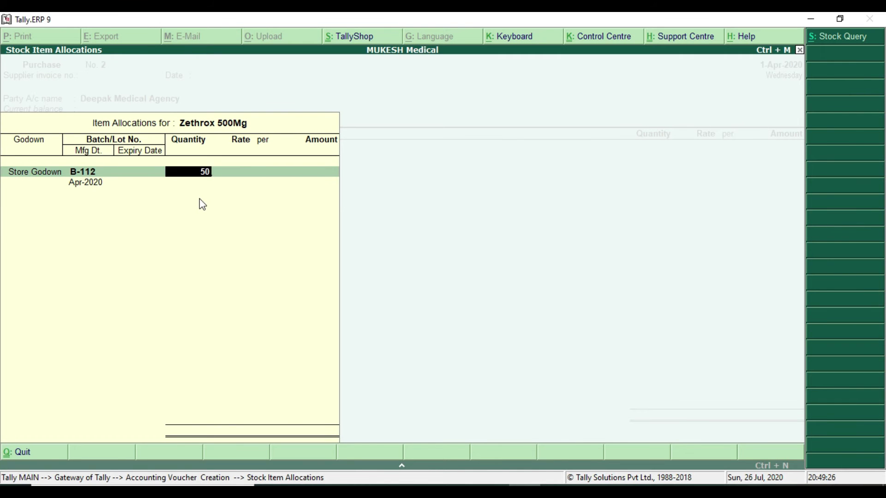
{"action": "key", "text": "Return"}
- Set batch B-112's rate to 85 per Nos and accept the calculated amount
{"action": "key", "text": "alt+Tab"}
{"action": "key", "text": "alt+Tab"}
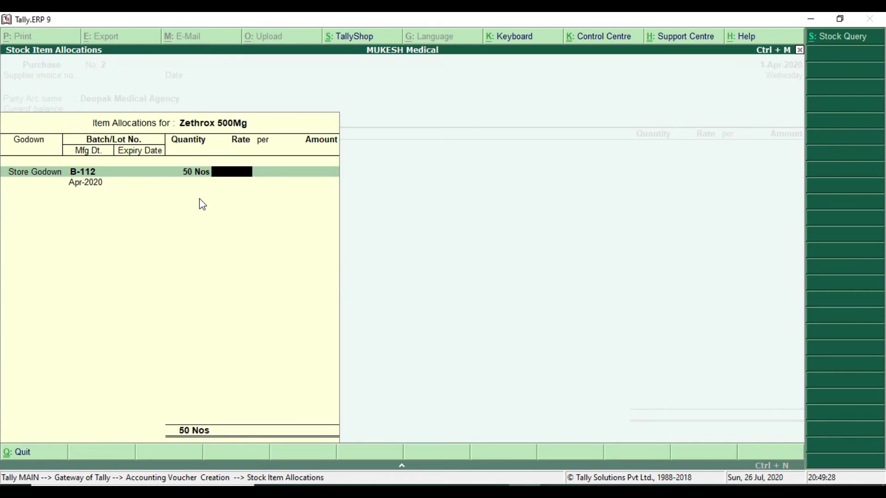
{"action": "type", "text": "85"}
{"action": "key", "text": "Return"}
{"action": "key", "text": "Return"}
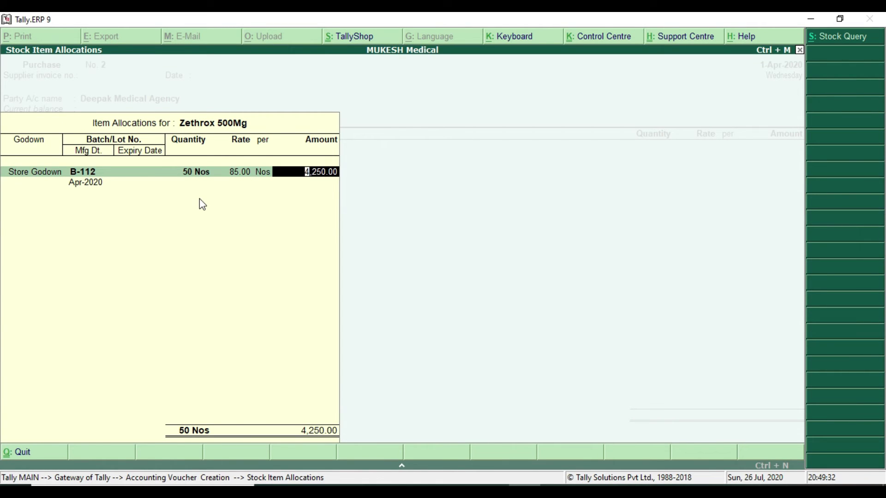
{"action": "key", "text": "Return"}
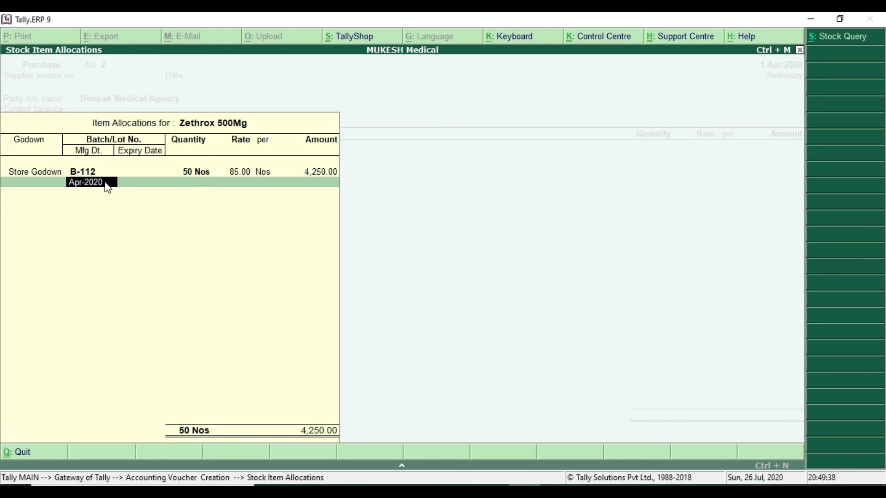
- Set batch B-112's manufacturing date to 1.4.2020
{"action": "type", "text": "1.4.2000"}
{"action": "key", "text": "BackSpace"}
{"action": "key", "text": "BackSpace"}
{"action": "key", "text": "BackSpace"}
{"action": "type", "text": "020"}
{"action": "key", "text": "Return"}
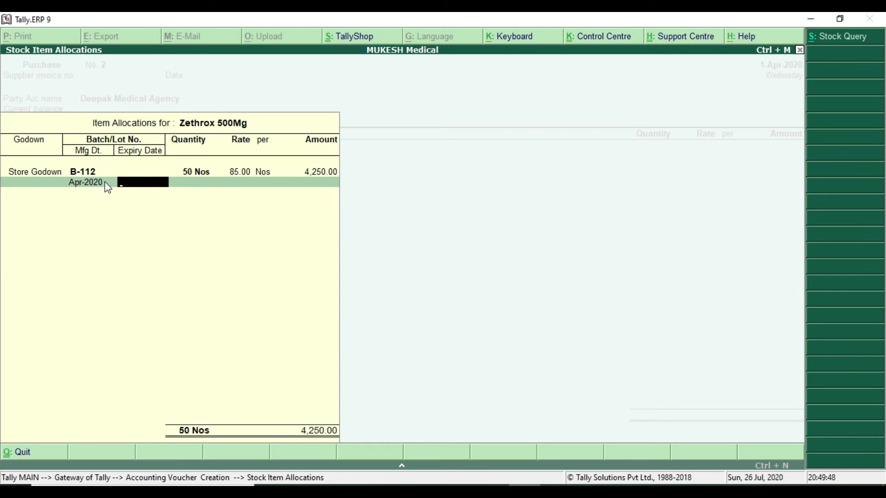
- Set batch B-112's expiry date to 31-Mar-2022 and finish the Zethrox 500Mg allocation
{"action": "type", "text": "31.3"}
{"action": "type", "text": "."}
{"action": "type", "text": "2"}
{"action": "type", "text": "2"}
{"action": "key", "text": "Return"}
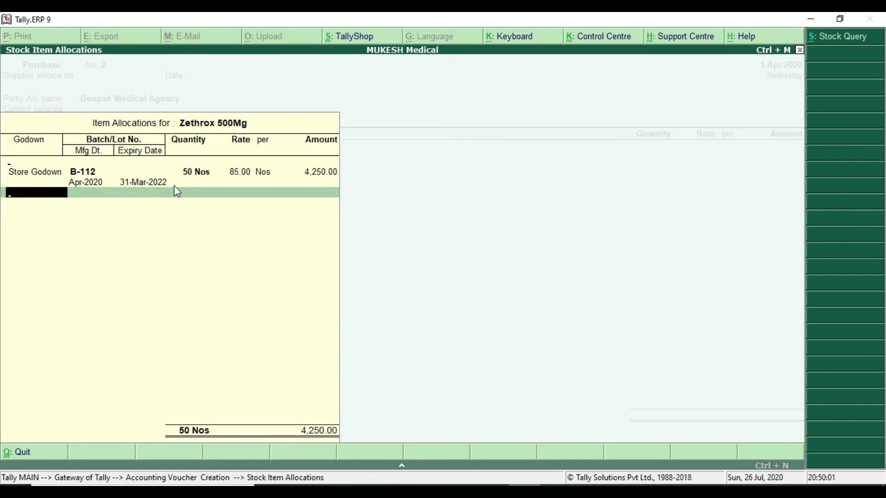
{"action": "key", "text": "Return"}
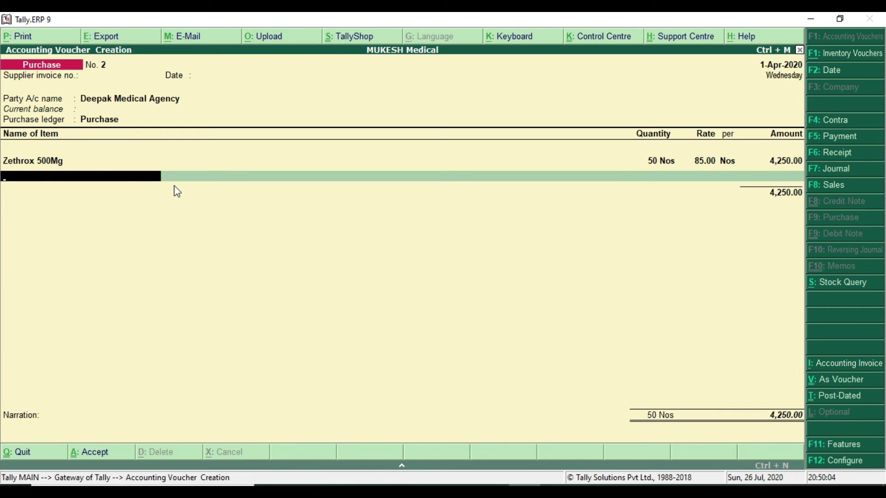
- Check the second medicine in the PDF, add Zincovit 200 ml to the voucher and allocate it to Store Godown
{"action": "key", "text": "alt+Tab"}
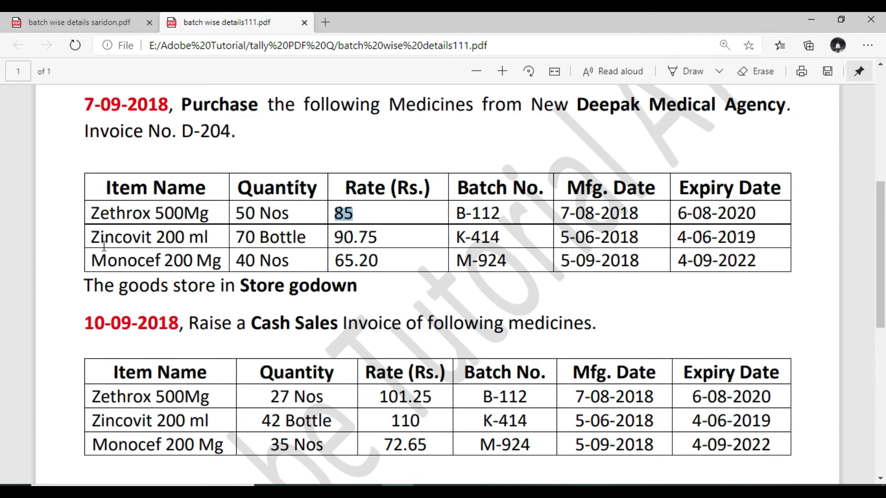
{"action": "key", "text": "alt+Tab"}
{"action": "type", "text": "Z"}
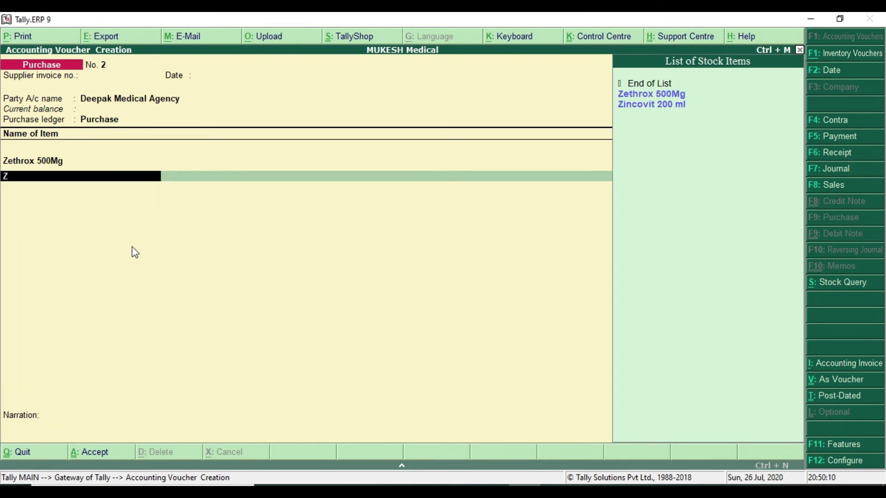
{"action": "key", "text": "Down"}
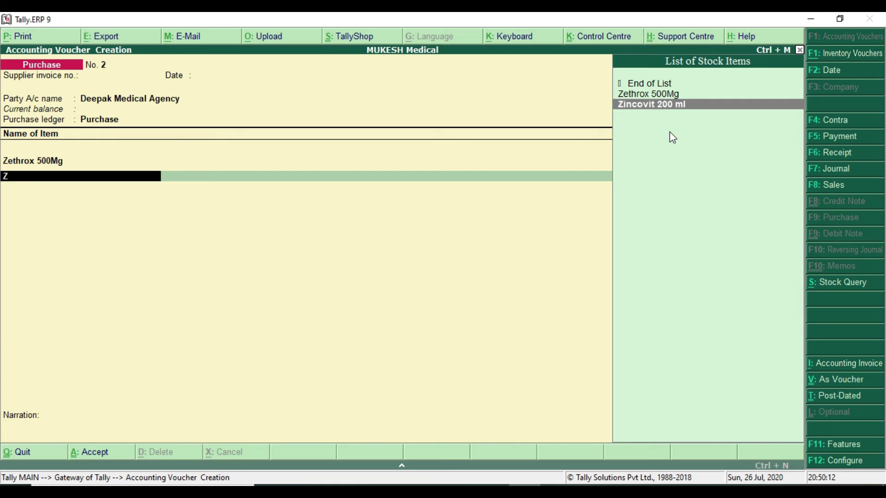
{"action": "key", "text": "Return"}
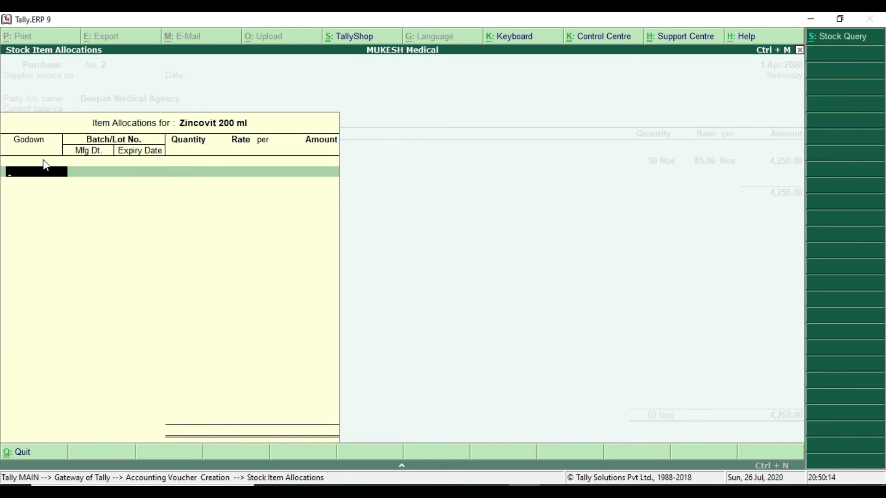
{"action": "type", "text": "S"}
{"action": "key", "text": "Return"}
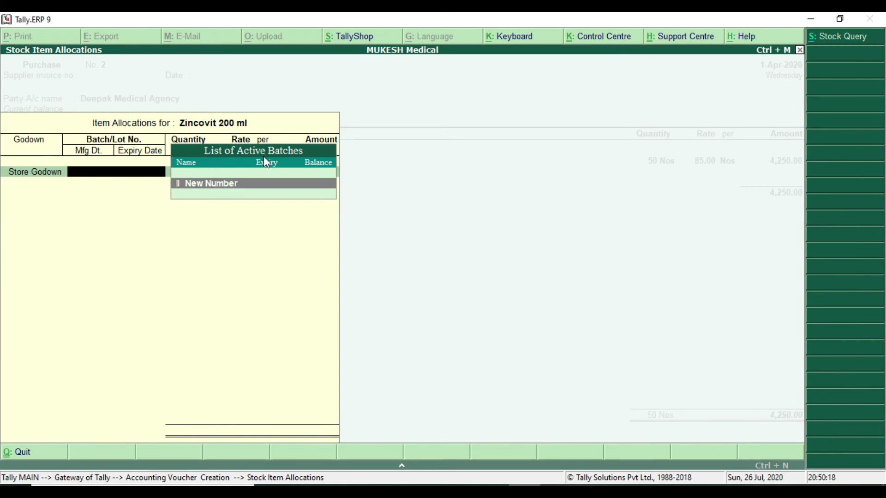
- Look up Zincovit 200 ml's batch number in the PDF and assign it the new batch number K-414
{"action": "key", "text": "alt+Tab"}
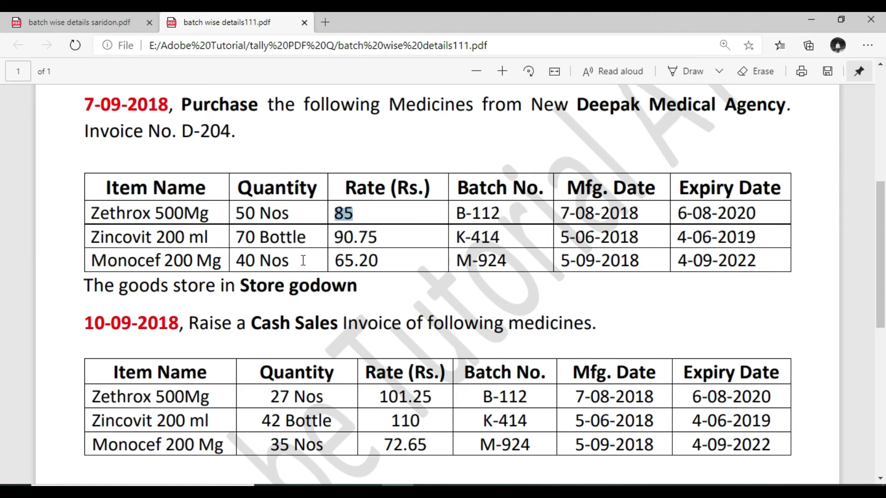
{"action": "left_click_drag", "start_coordinate": [454, 236], "coordinate": [503, 238]}
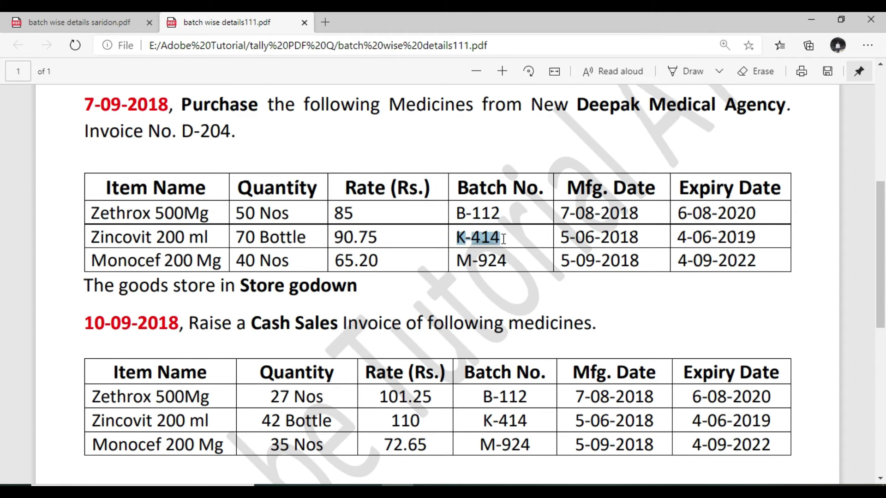
{"action": "key", "text": "alt+Tab"}
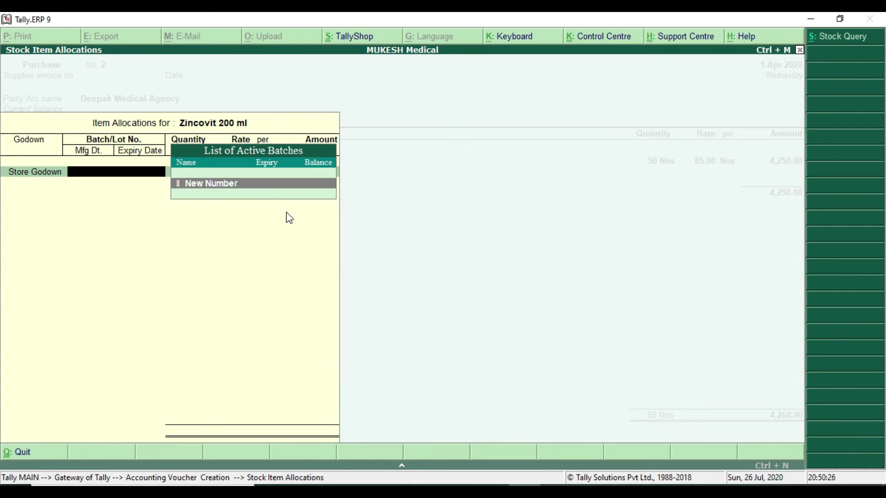
{"action": "key", "text": "Return"}
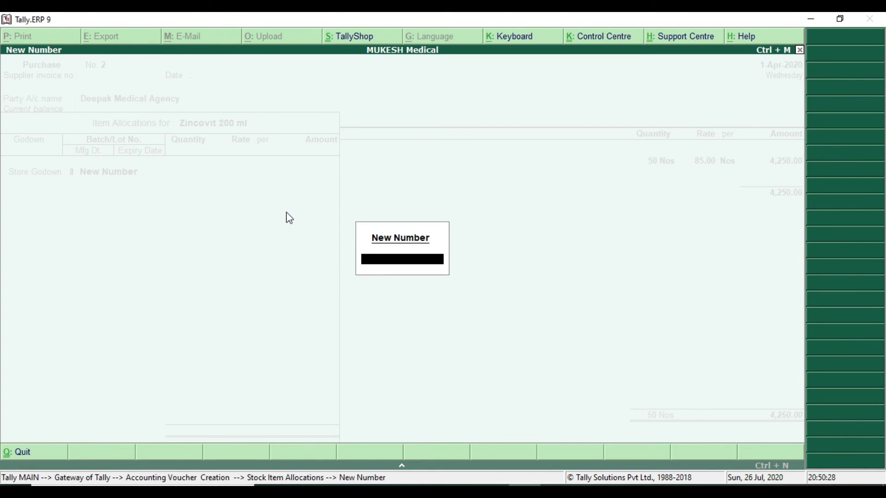
{"action": "type", "text": "K-"}
{"action": "type", "text": "1"}
{"action": "key", "text": "BackSpace"}
{"action": "type", "text": "414"}
{"action": "key", "text": "Return"}
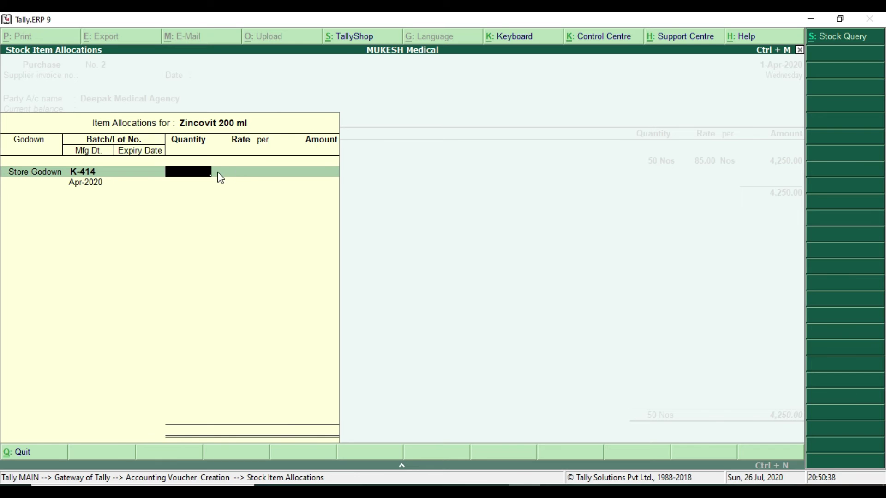
- Check Zincovit 200 ml's purchase details in the PDF and enter 70 Nos at a rate of 90.75 for batch K-414
{"action": "key", "text": "alt+Tab"}
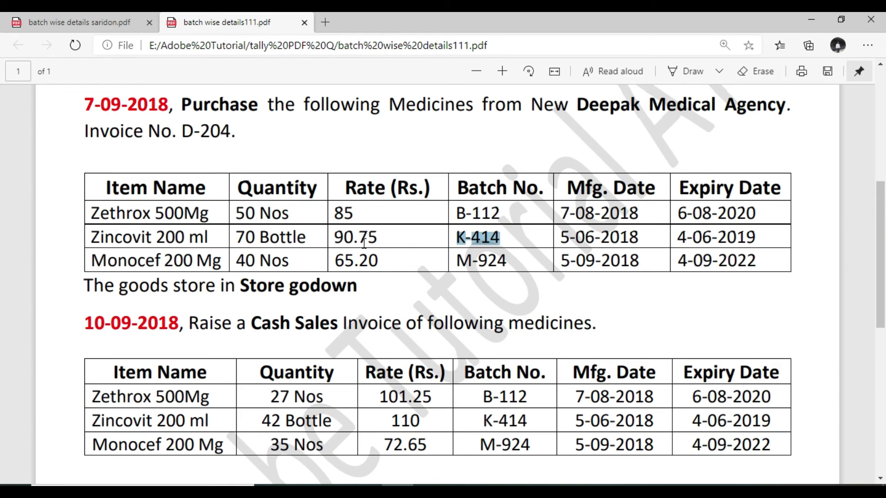
{"action": "key", "text": "alt+Tab"}
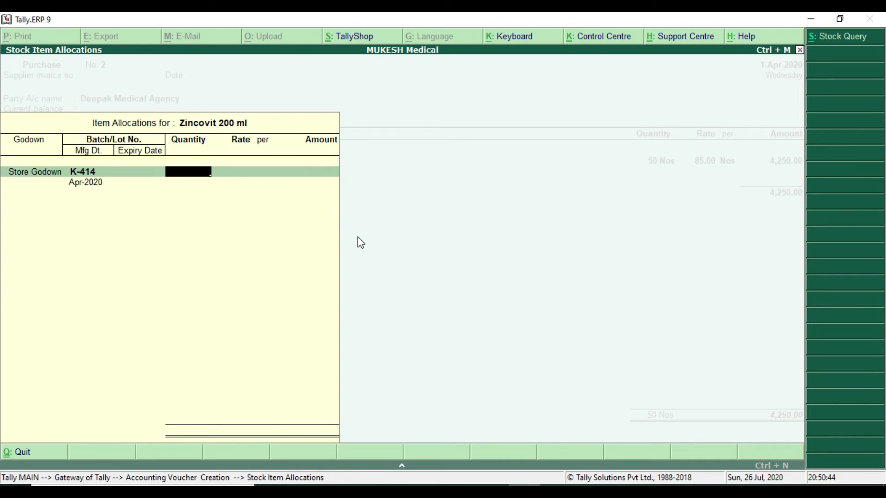
{"action": "type", "text": "70"}
{"action": "key", "text": "Return"}
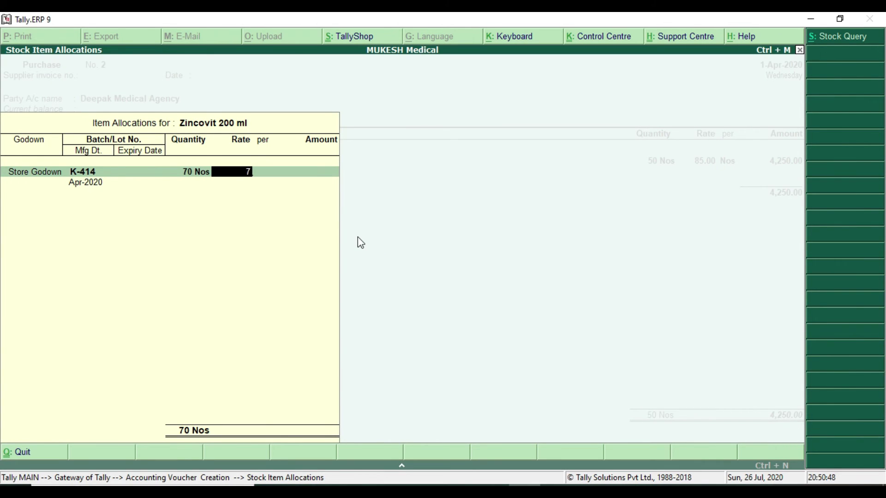
{"action": "type", "text": "90.75"}
{"action": "key", "text": "Return"}
{"action": "key", "text": "Return"}
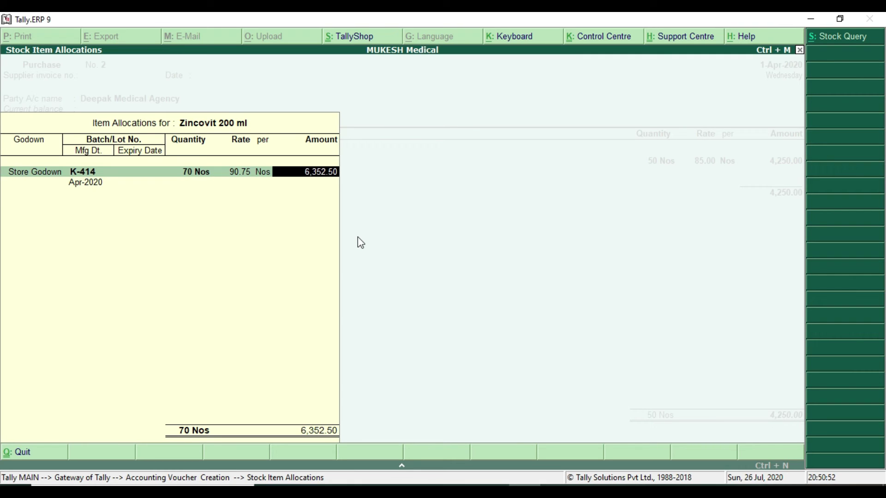
{"action": "key", "text": "Return"}
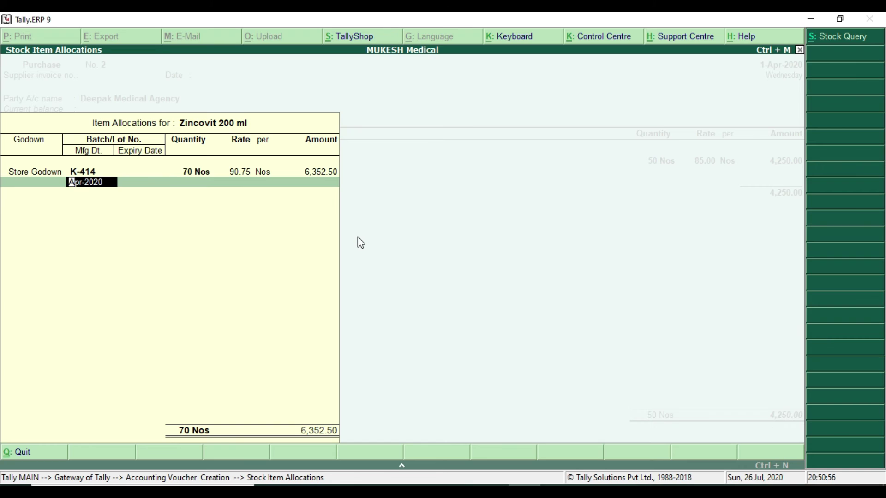
- Keep batch K-414's manufacturing date, set its expiry date to 31.3.2021 and finish the Zincovit 200 ml allocation
{"action": "key", "text": "Return"}
{"action": "type", "text": "31"}
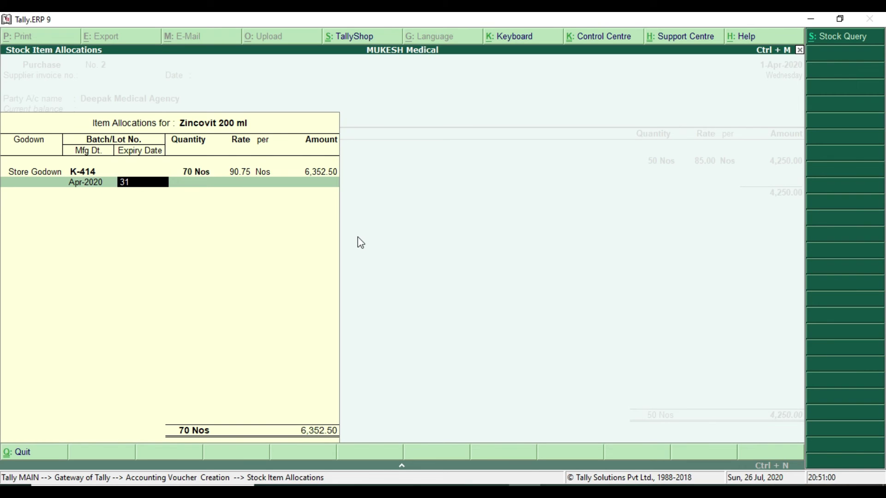
{"action": "type", "text": ".3.2021"}
{"action": "key", "text": "Return"}
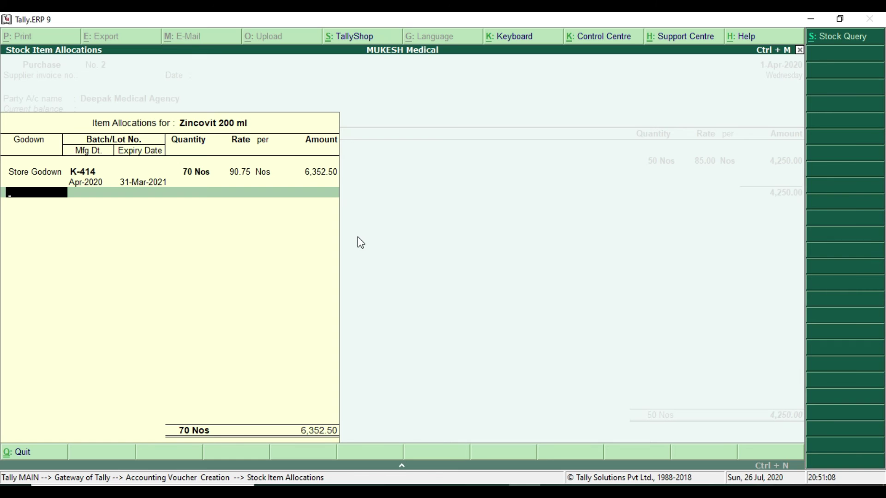
{"action": "key", "text": "Return"}
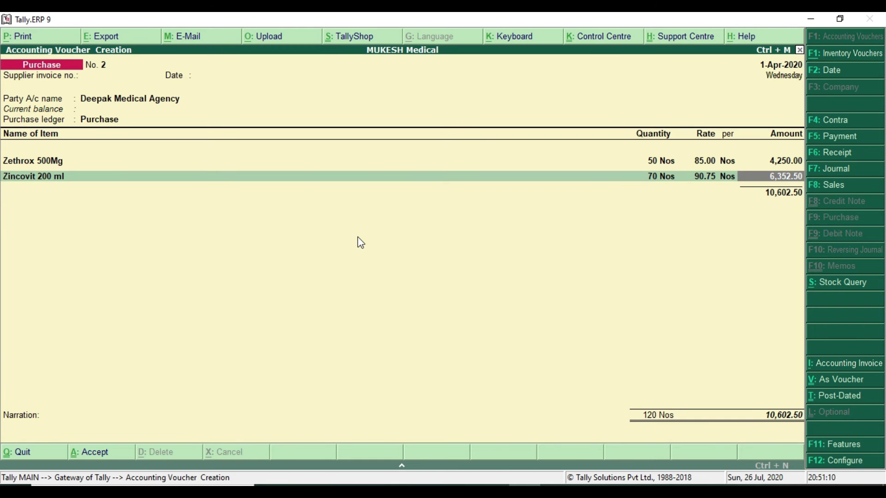
{"action": "key", "text": "Return"}
- Check the third medicine in the PDF, add Monocef 200 Mg to the voucher and allocate it to Store Godown
{"action": "key", "text": "alt+Tab"}
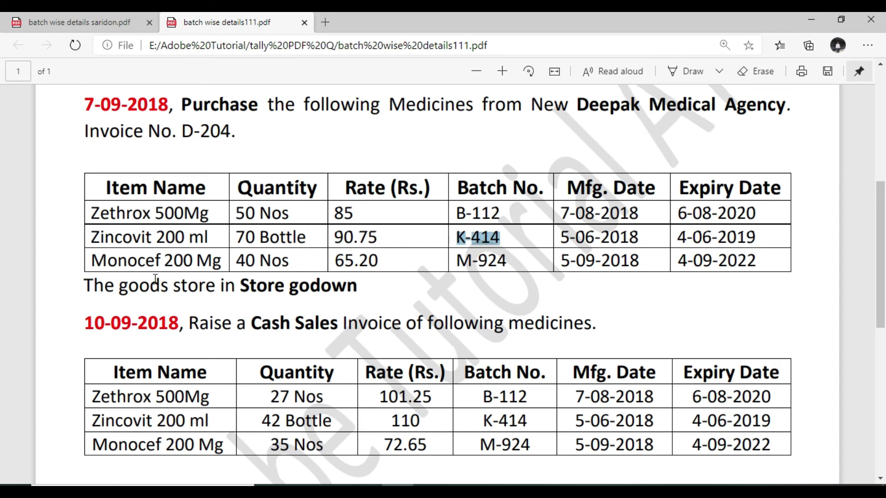
{"action": "key", "text": "alt+Tab"}
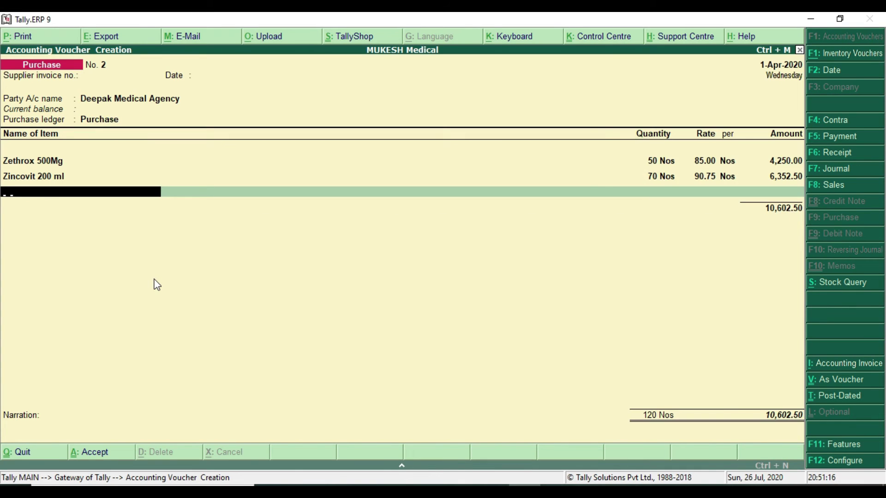
{"action": "type", "text": "M"}
{"action": "key", "text": "Return"}
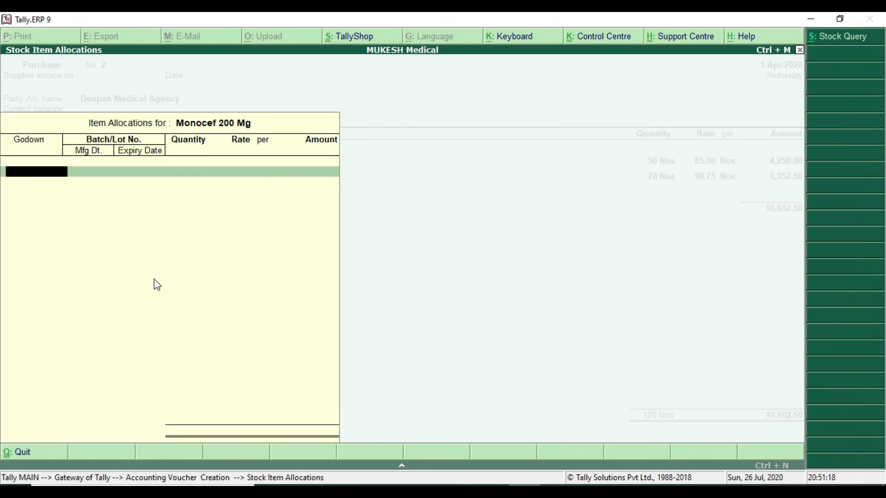
{"action": "type", "text": "S"}
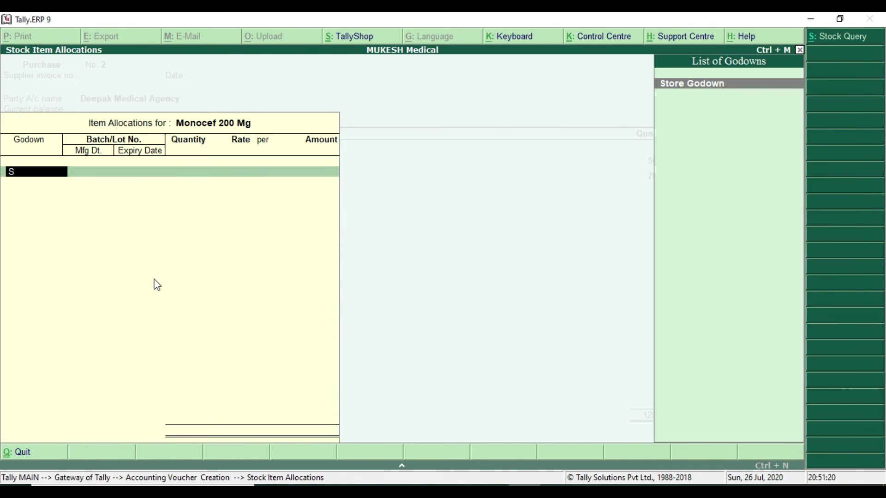
{"action": "key", "text": "Return"}
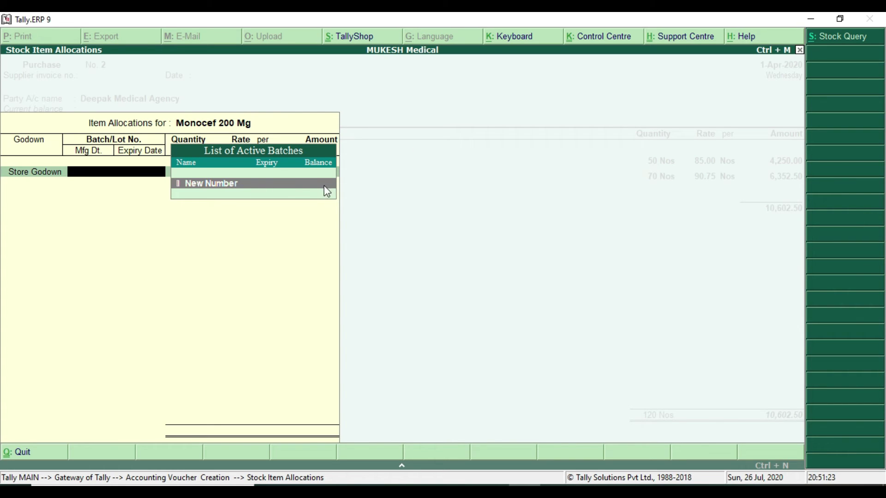
- Look up Monocef 200 Mg's batch number in the PDF and assign it the new batch number M-924
{"action": "key", "text": "alt+Tab"}
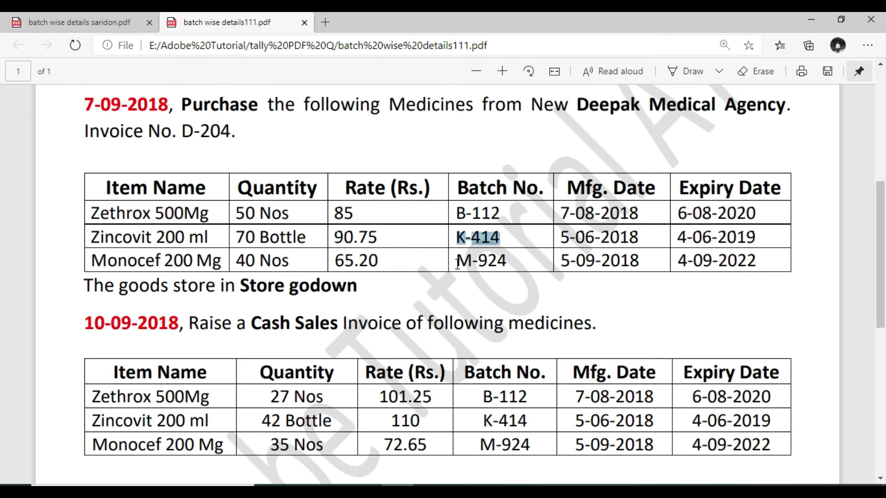
{"action": "left_click_drag", "start_coordinate": [456, 261], "coordinate": [514, 263]}
{"action": "key", "text": "alt+Tab"}
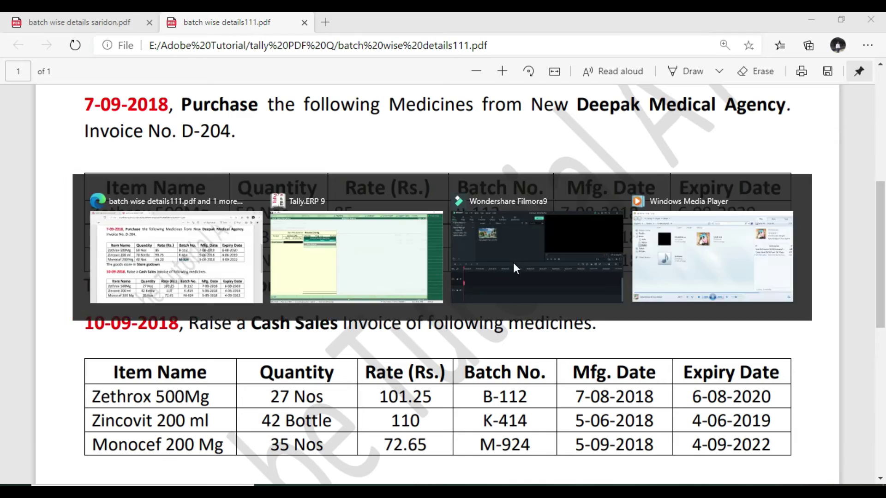
{"action": "key", "text": "Return"}
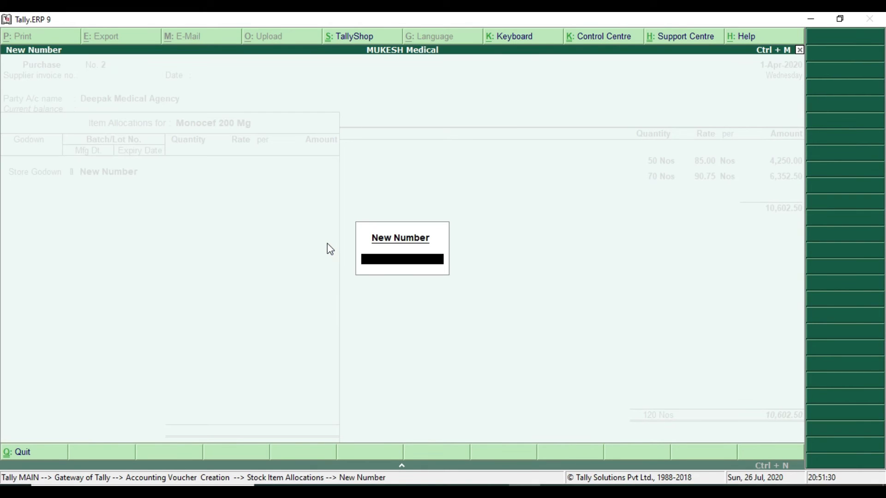
{"action": "type", "text": "M-924"}
{"action": "key", "text": "Return"}
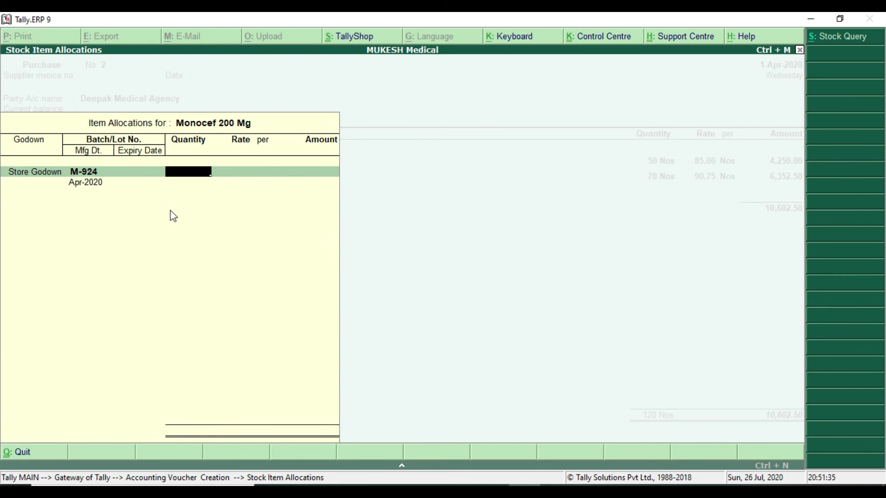
- Look up Monocef 200 Mg's quantity and rate in the PDF and enter 40 Nos at 65.20 for batch M-924
{"action": "key", "text": "alt+Tab"}
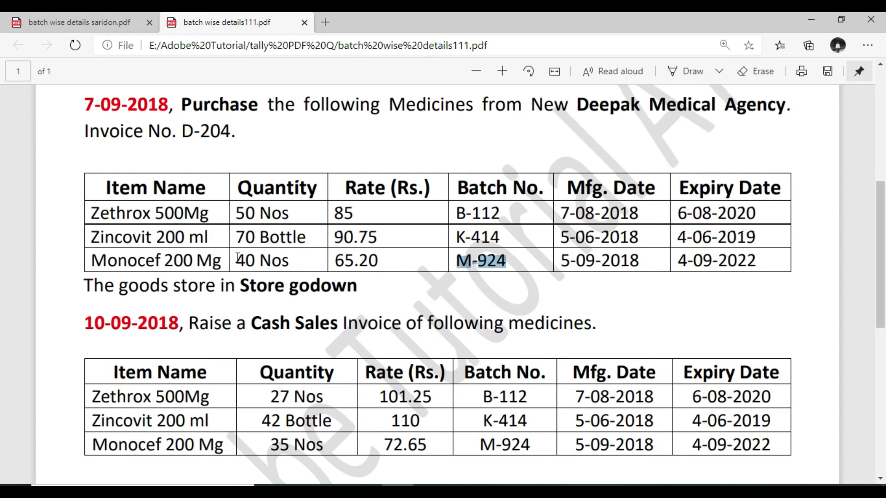
{"action": "double_click", "coordinate": [242, 260]}
{"action": "left_click_drag", "start_coordinate": [335, 261], "coordinate": [374, 262]}
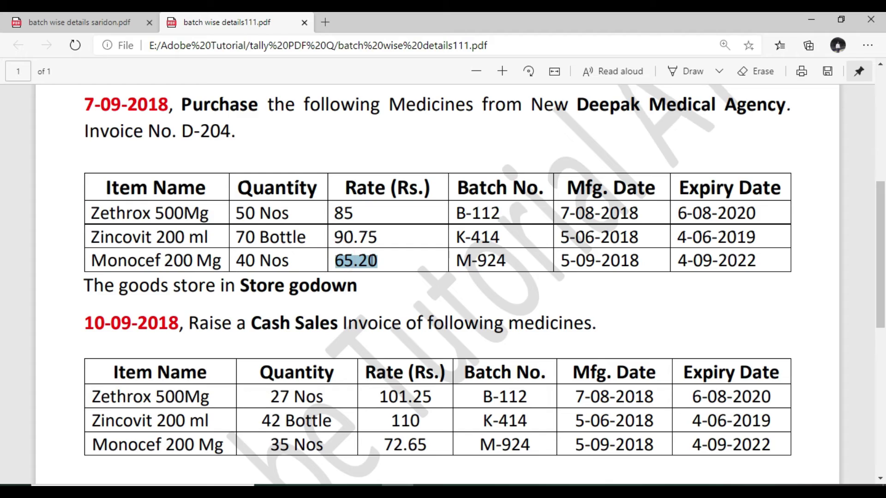
{"action": "key", "text": "alt+Tab"}
{"action": "type", "text": "40"}
{"action": "key", "text": "Return"}
{"action": "type", "text": "65.20"}
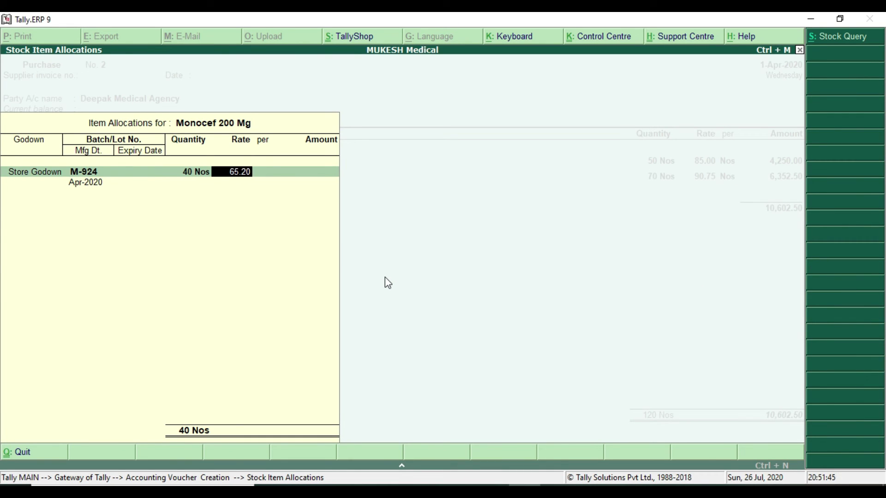
{"action": "key", "text": "Return"}
{"action": "key", "text": "Return"}
{"action": "key", "text": "Return"}
- Keep batch M-924's manufacturing date, set its expiry date to 31.3.2024 and finish the Monocef 200 Mg allocation
{"action": "key", "text": "Return"}
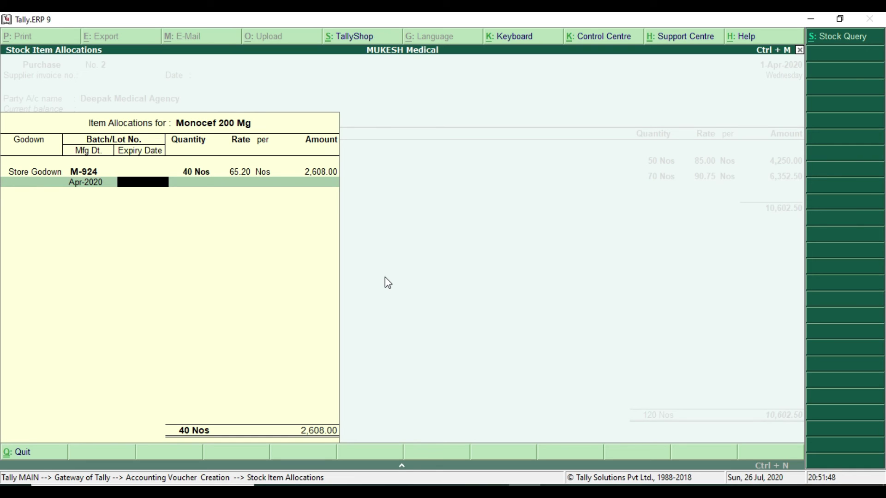
{"action": "type", "text": "31.3.2024"}
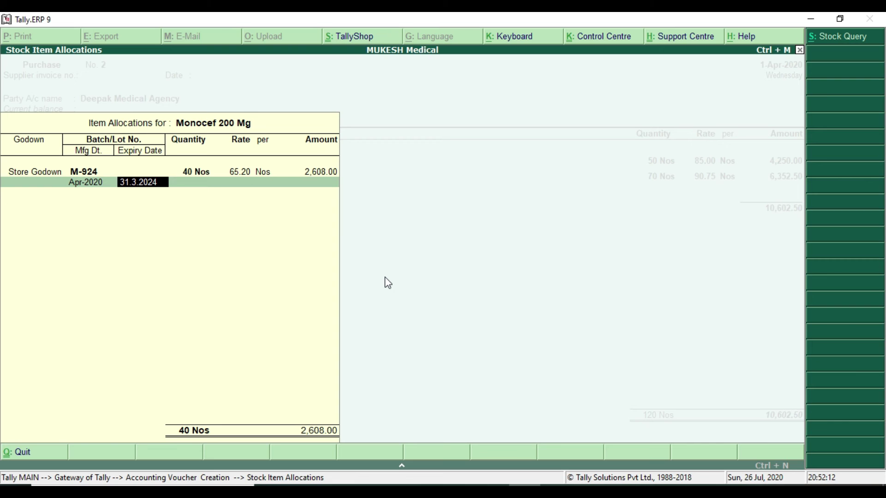
{"action": "key", "text": "Return"}
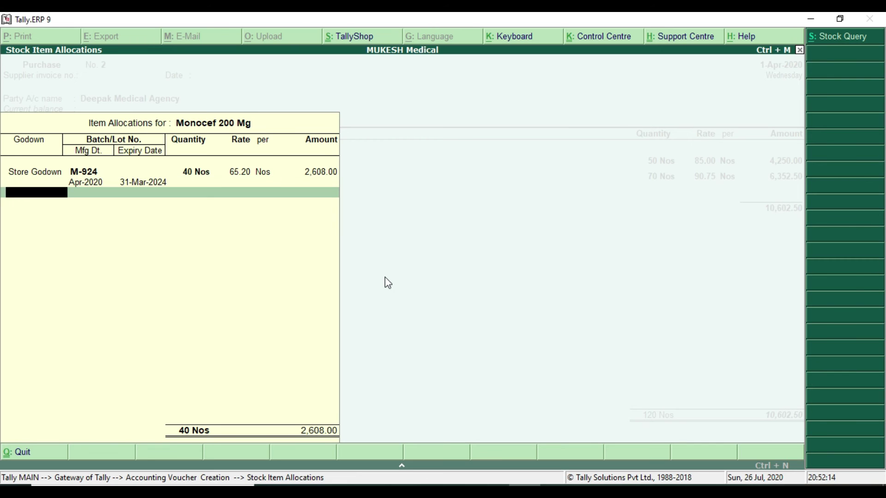
{"action": "key", "text": "Return"}
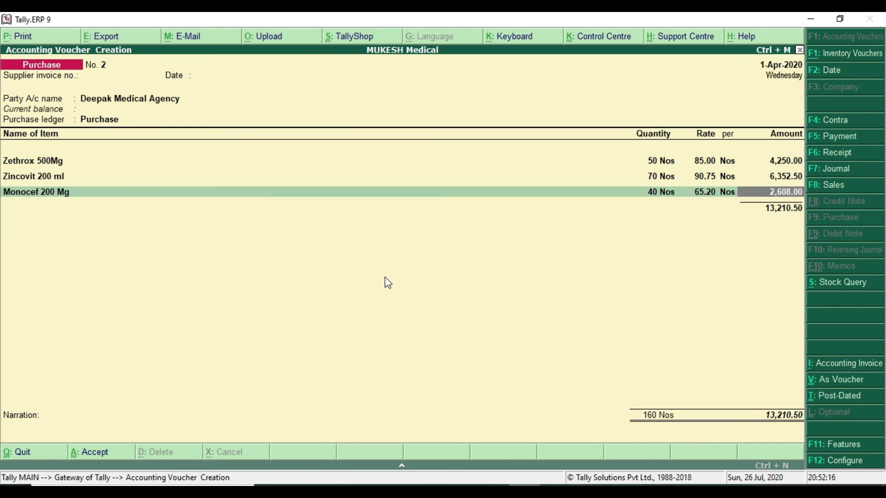
{"action": "key", "text": "Return"}
- End the item list, look up the invoice number in the PDF and enter D-204 as a New Ref in the bill-wise details
{"action": "key", "text": "Return"}
{"action": "key", "text": "Return"}
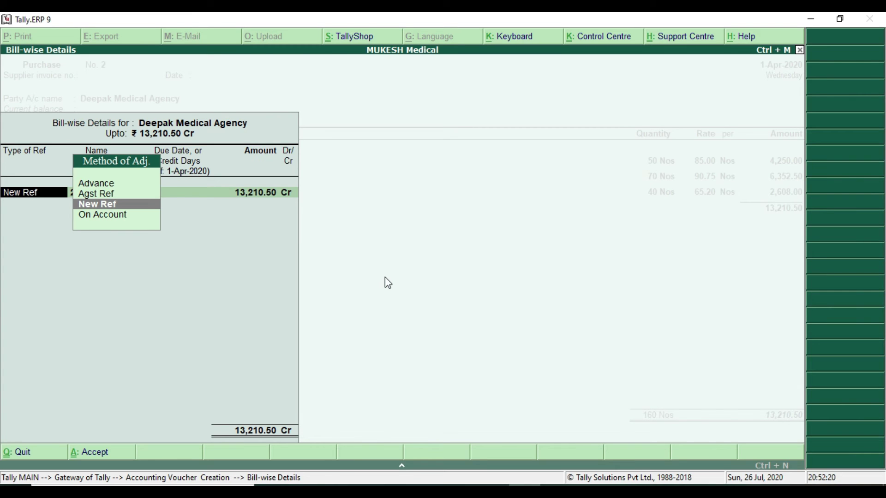
{"action": "key", "text": "alt+Tab"}
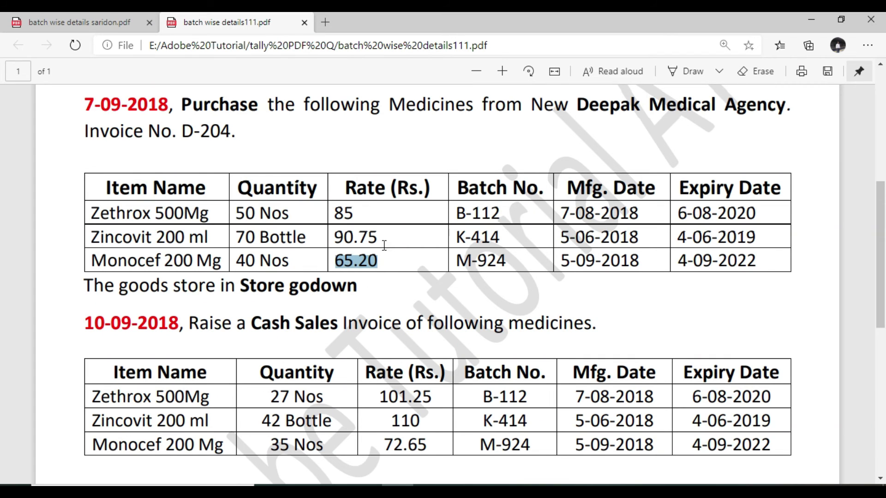
{"action": "left_click_drag", "start_coordinate": [87, 130], "coordinate": [230, 131]}
{"action": "left_click", "coordinate": [184, 131]}
{"action": "key", "text": "alt+Tab"}
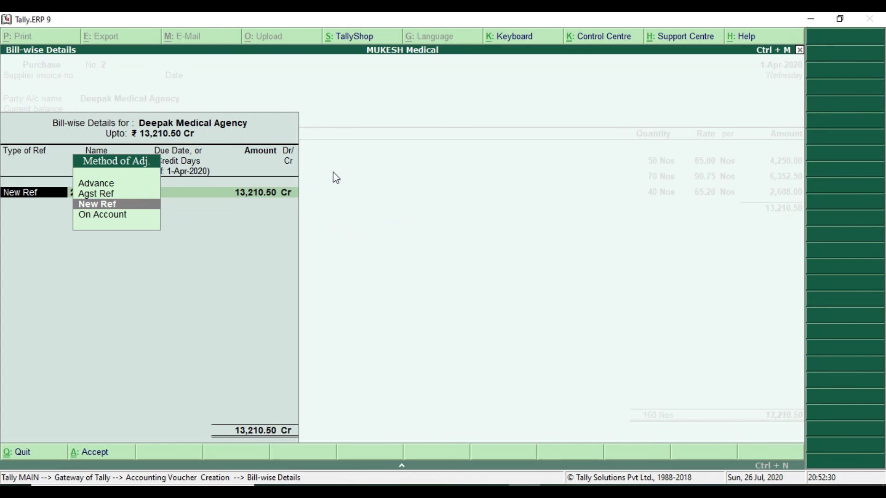
{"action": "key", "text": "Return"}
{"action": "type", "text": "D-204"}
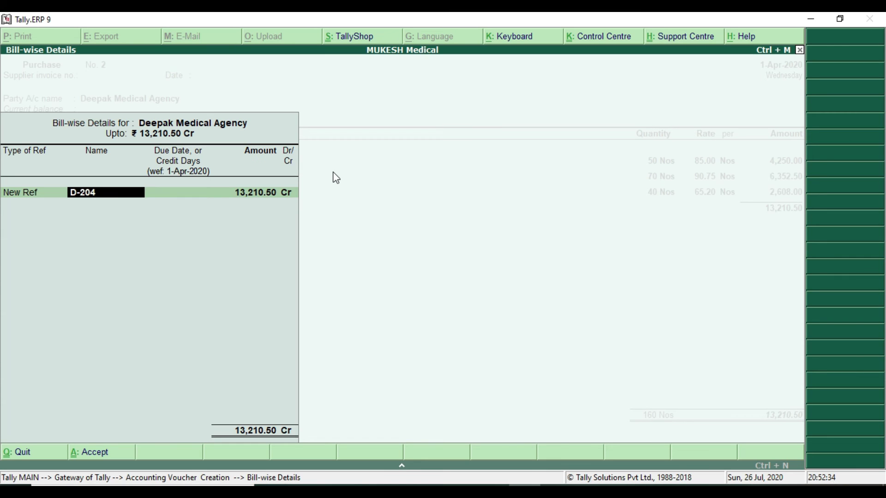
{"action": "key", "text": "Return"}
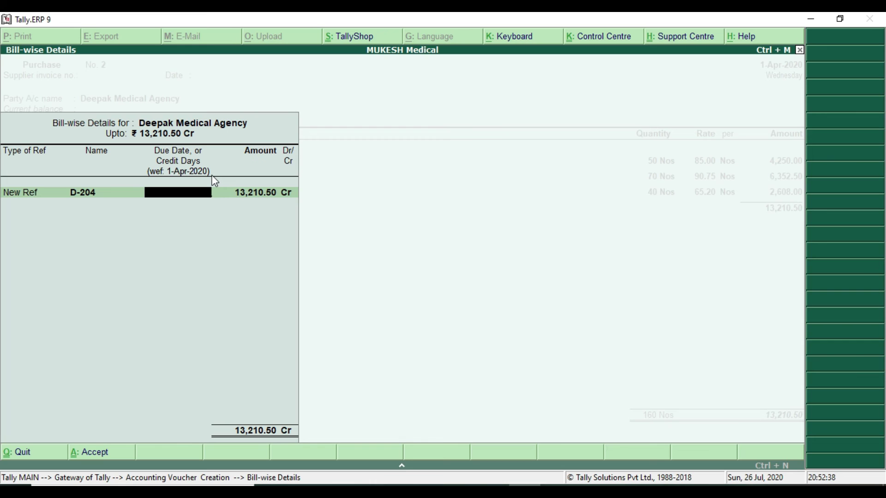
- Accept the bill-wise details without a due date, save the Deepak Medical Agency purchase voucher and return to the Gateway of Tally
{"action": "key", "text": "Return"}
{"action": "key", "text": "Return"}
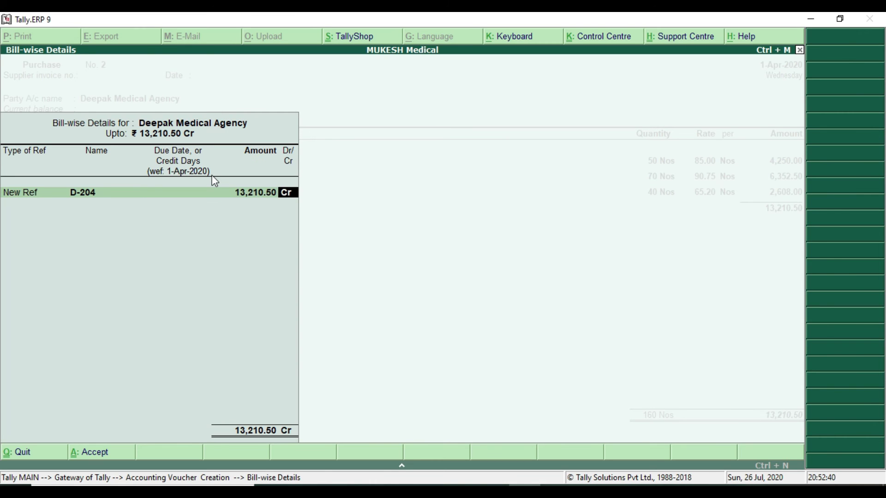
{"action": "key", "text": "Return"}
{"action": "key", "text": "Return"}
{"action": "key", "text": "Return"}
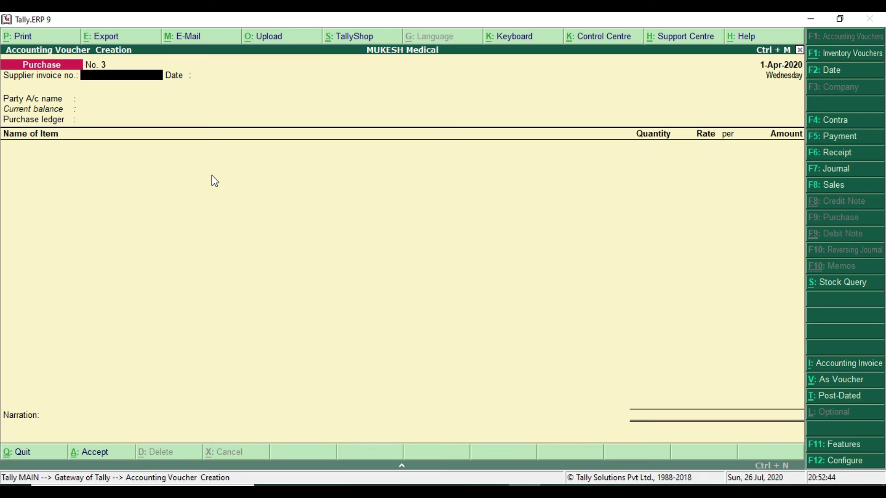
{"action": "key", "text": "Escape"}
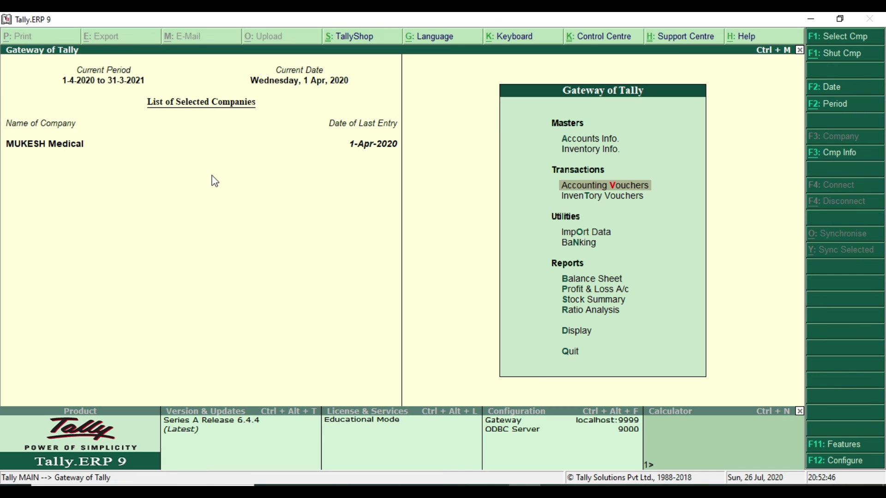
- Switch to the PDF, review the Cash Sales invoice task dated 10-09-2018 with its medicines table, and return to Tally.ERP 9
{"action": "key", "text": "alt+Tab"}
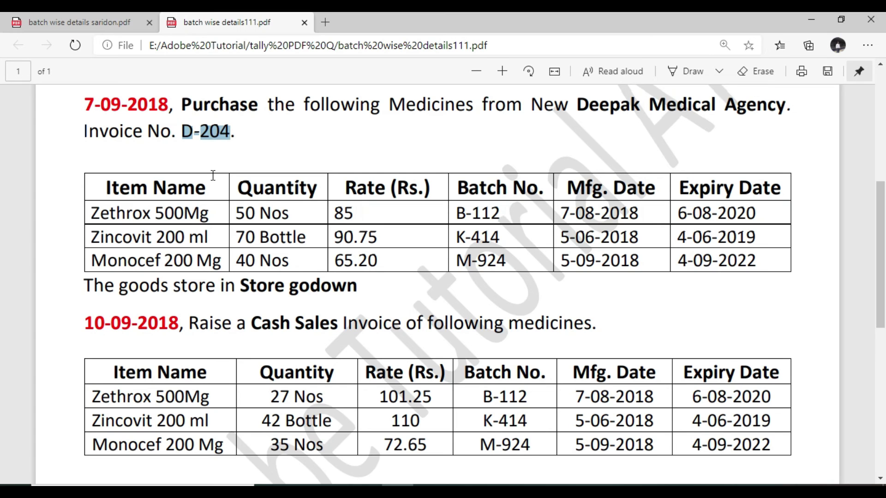
{"action": "scroll", "coordinate": [269, 271], "scroll_direction": "down", "scroll_amount": 3}
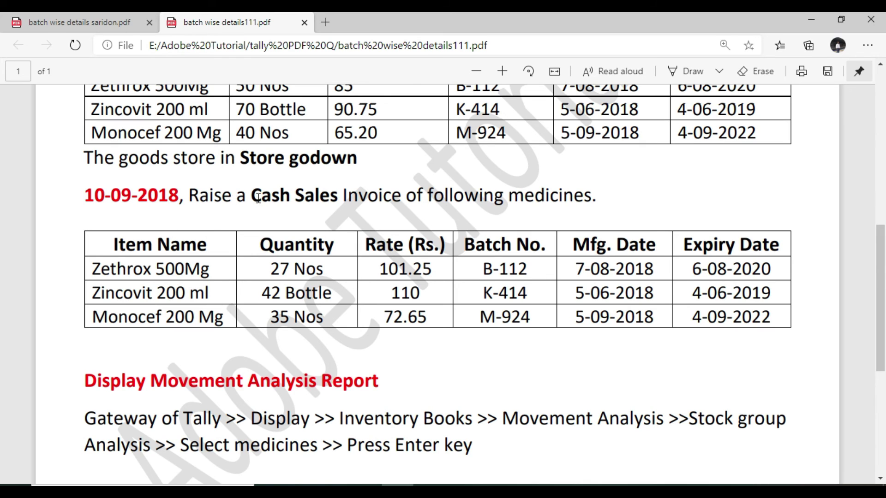
{"action": "left_click_drag", "start_coordinate": [253, 199], "coordinate": [558, 199]}
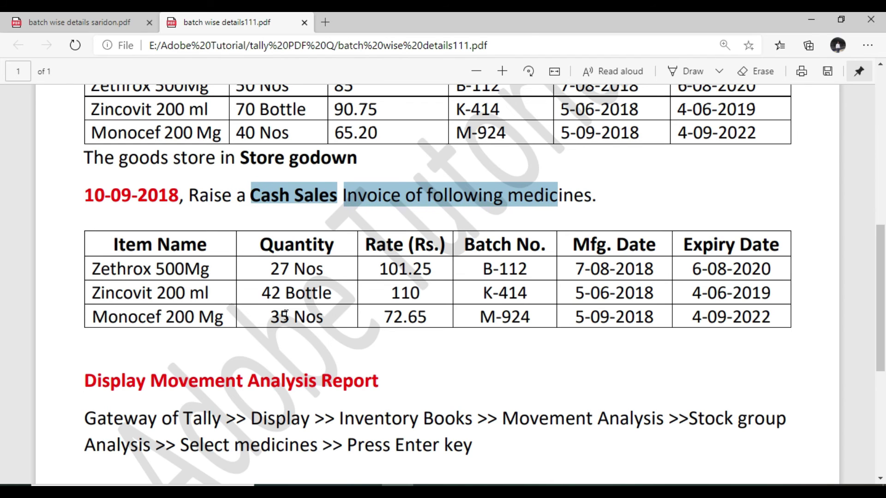
{"action": "left_click", "coordinate": [396, 202]}
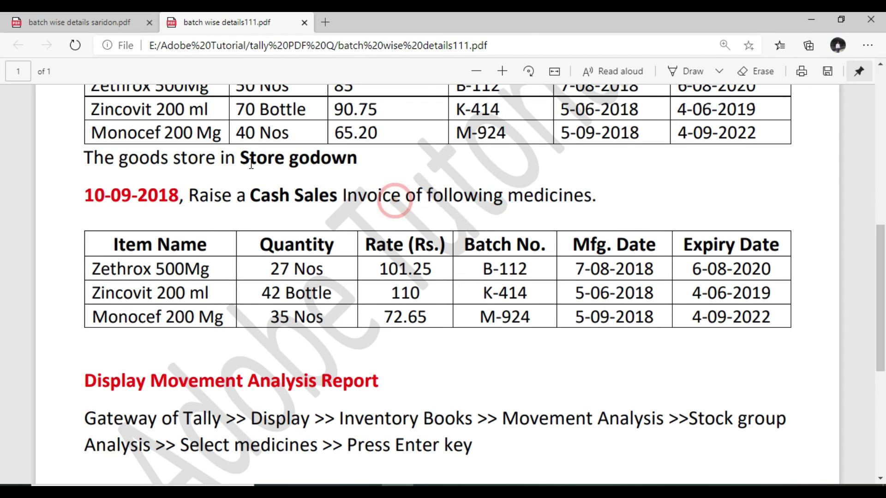
{"action": "scroll", "coordinate": [188, 182], "scroll_direction": "up", "scroll_amount": 3}
{"action": "scroll", "coordinate": [462, 190], "scroll_direction": "down", "scroll_amount": 2}
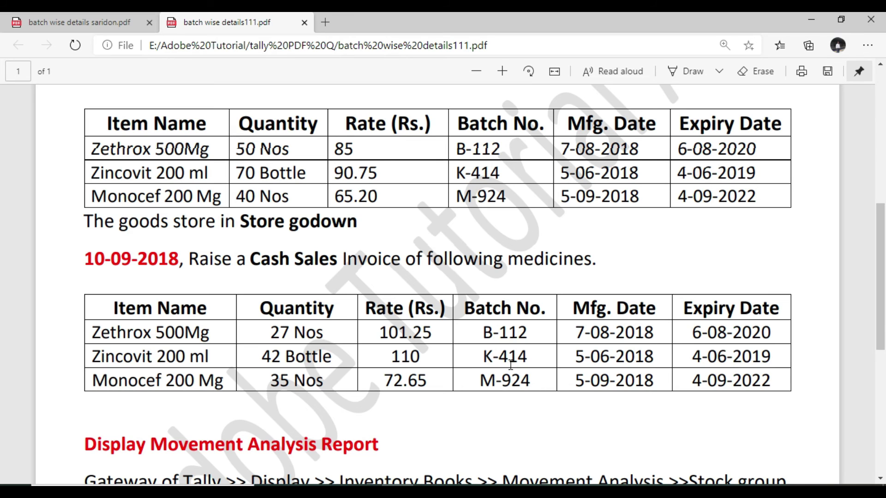
{"action": "left_click_drag", "start_coordinate": [246, 259], "coordinate": [337, 264]}
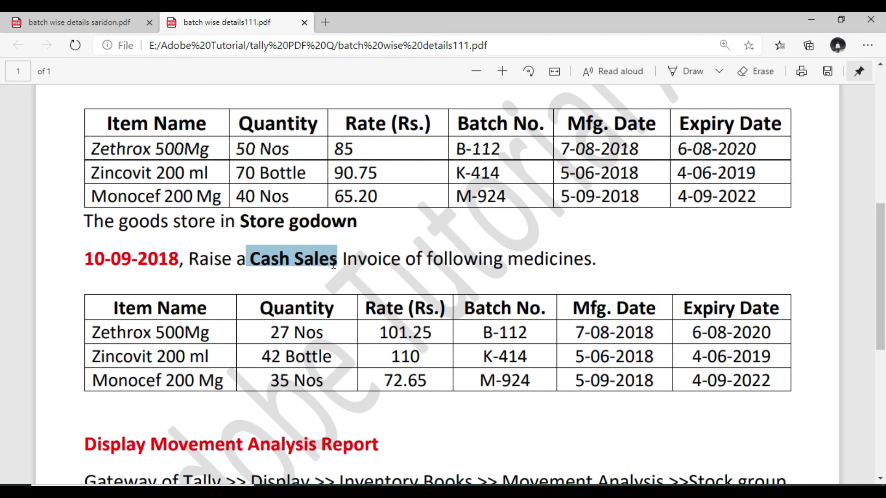
{"action": "key", "text": "alt+Tab"}
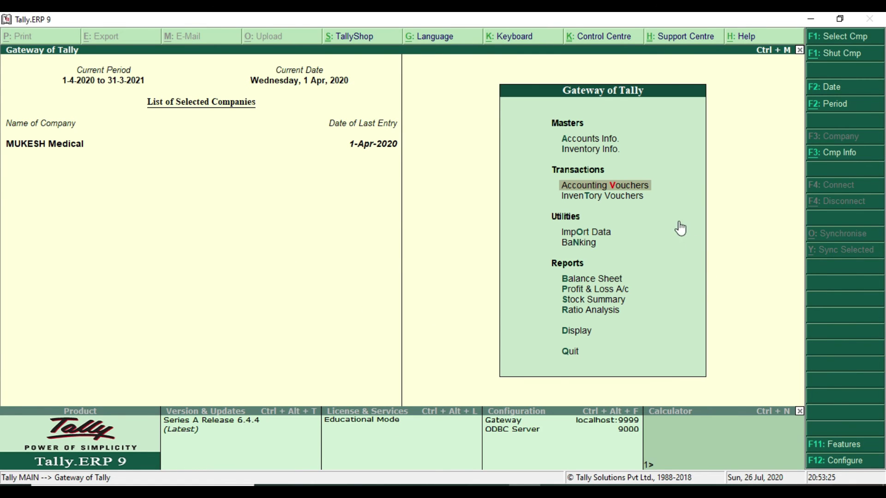
- Start a Sales voucher without a reference number and choose Cash as the party account
{"action": "key", "text": "Return"}
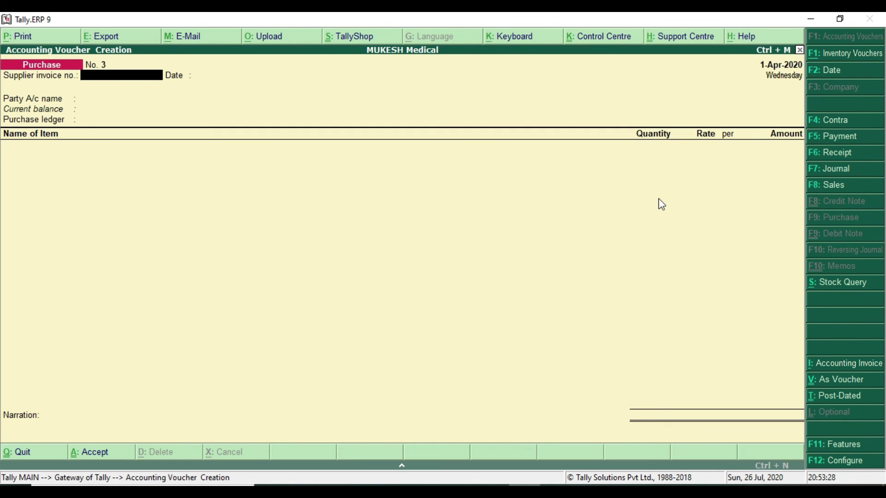
{"action": "key", "text": "F8"}
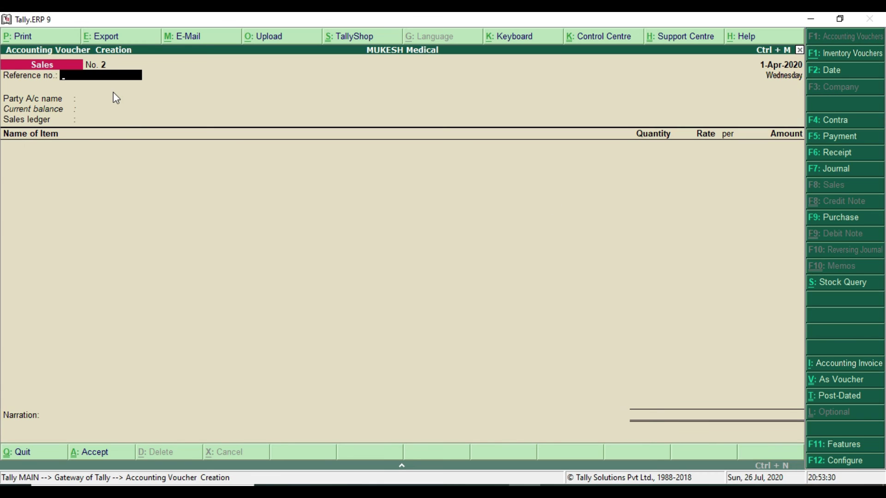
{"action": "key", "text": "Return"}
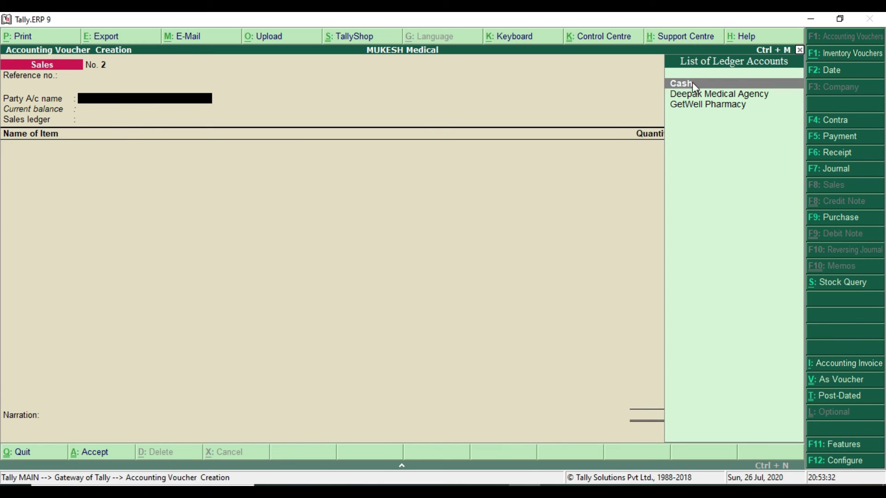
{"action": "left_click", "coordinate": [722, 84]}
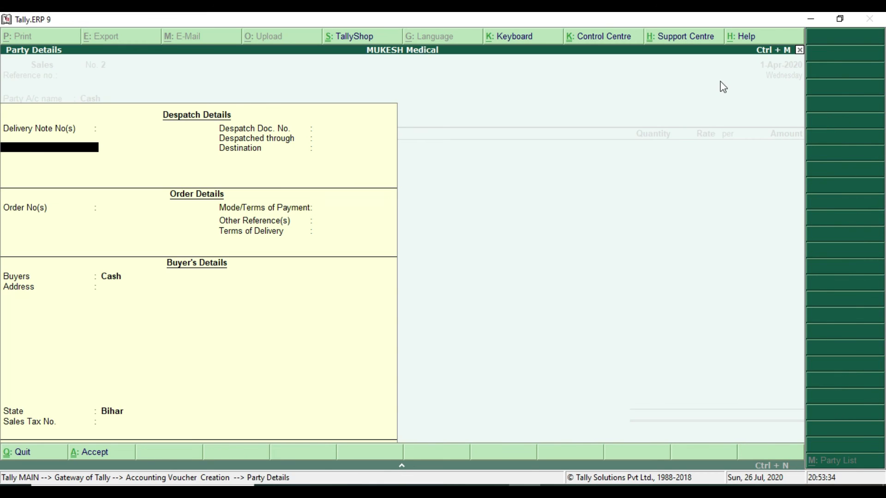
- Accept the default despatch, order and buyer's details and choose Sales as the sales ledger
{"action": "key", "text": "Return"}
{"action": "key", "text": "Return"}
{"action": "key", "text": "Return"}
{"action": "key", "text": "Return"}
{"action": "key", "text": "Return"}
{"action": "key", "text": "Return"}
{"action": "key", "text": "Return"}
{"action": "key", "text": "Return"}
{"action": "key", "text": "Return"}
{"action": "key", "text": "Return"}
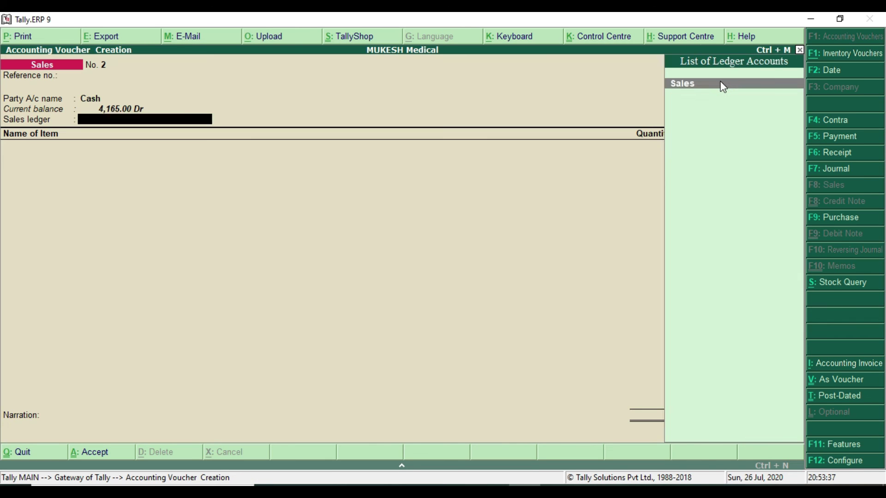
{"action": "left_click", "coordinate": [722, 85]}
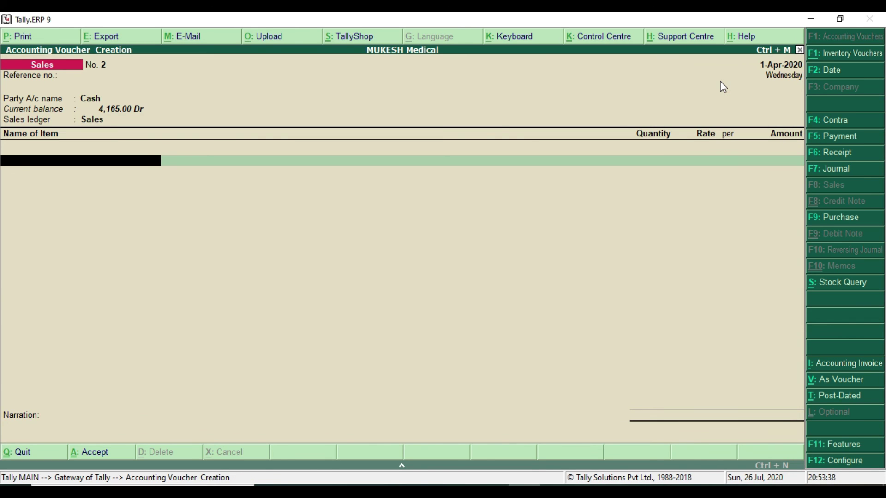
{"action": "key", "text": "BackSpace"}
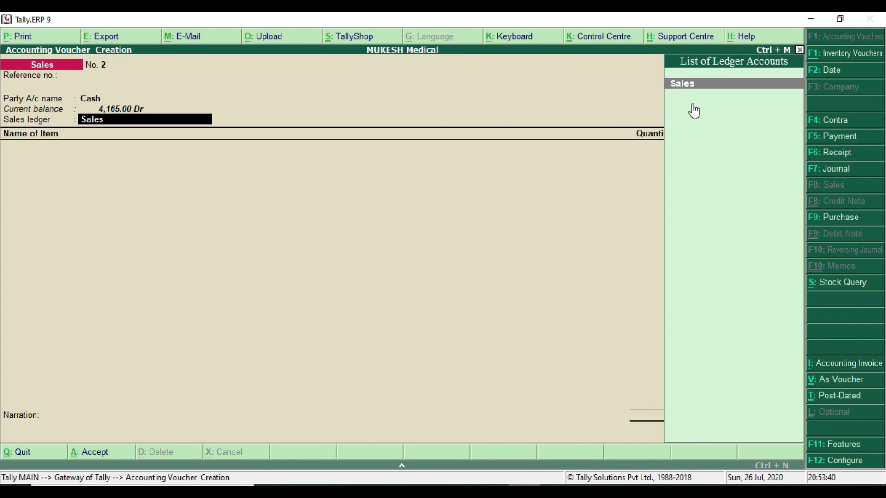
{"action": "key", "text": "Return"}
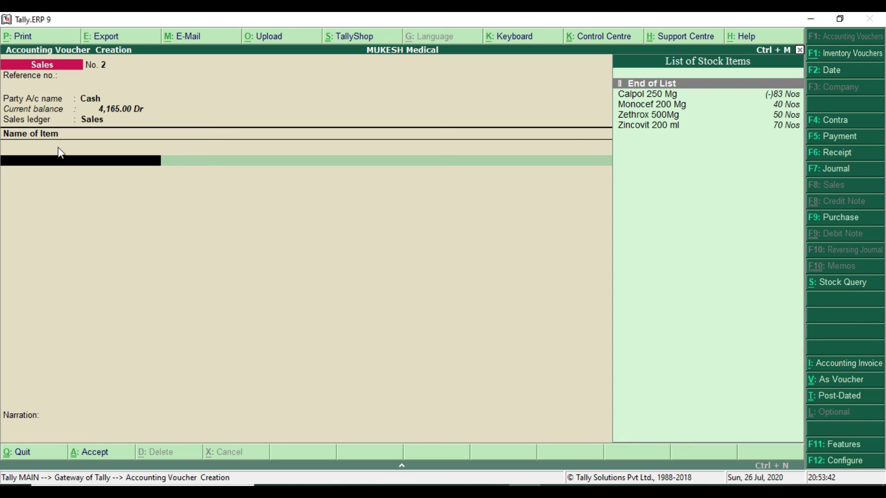
- Look up the first Cash Sales item in the PDF and add Zethrox 500Mg to the sales voucher
{"action": "key", "text": "alt+Tab"}
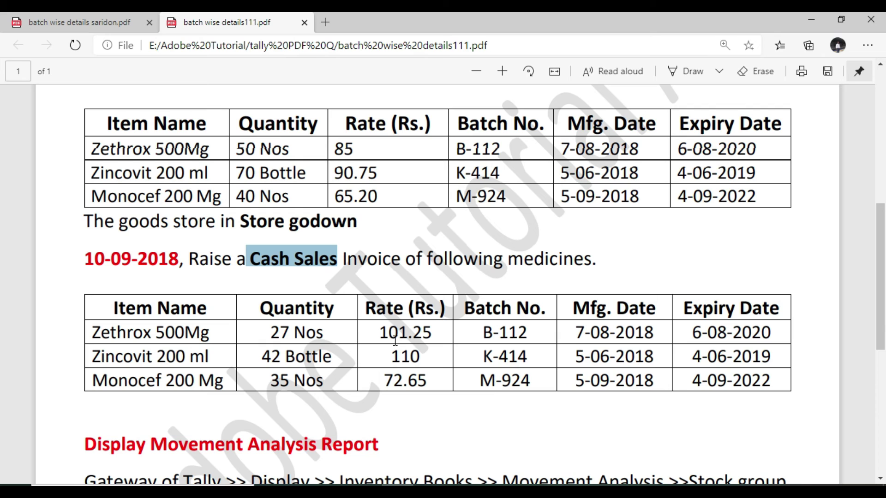
{"action": "key", "text": "alt+Tab"}
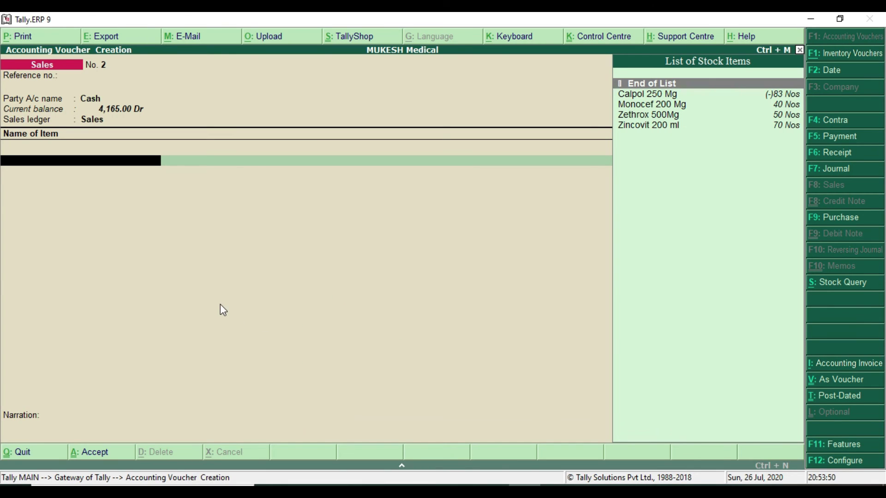
{"action": "key", "text": "Down"}
{"action": "key", "text": "Down"}
{"action": "key", "text": "Down"}
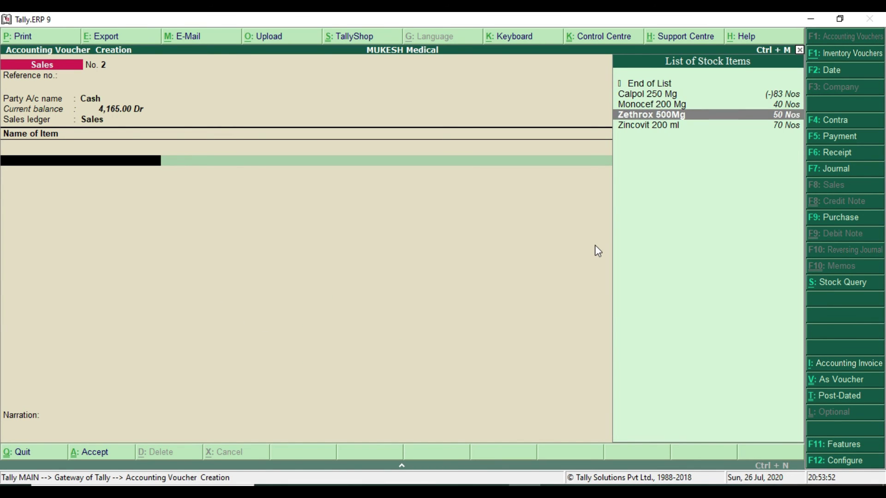
{"action": "key", "text": "Return"}
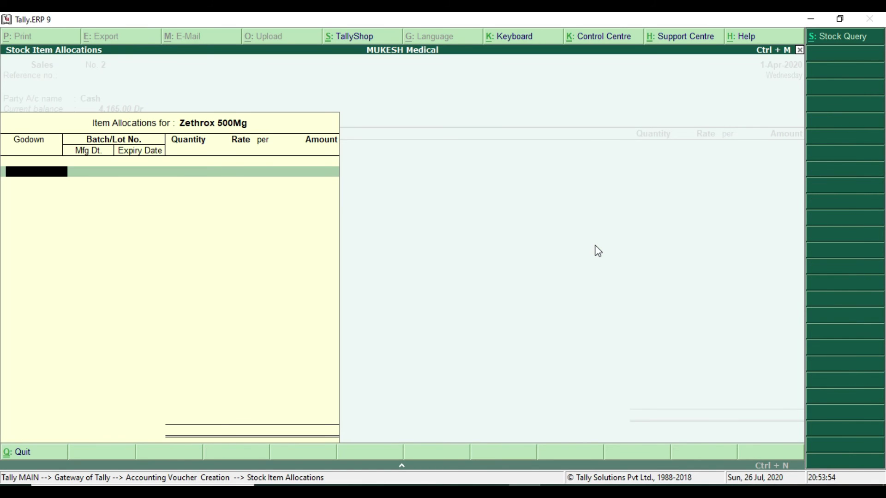
- Allocate Zethrox 500Mg from Store Godown, check its batch number in the PDF and choose batch B-112
{"action": "type", "text": "O"}
{"action": "key", "text": "Down"}
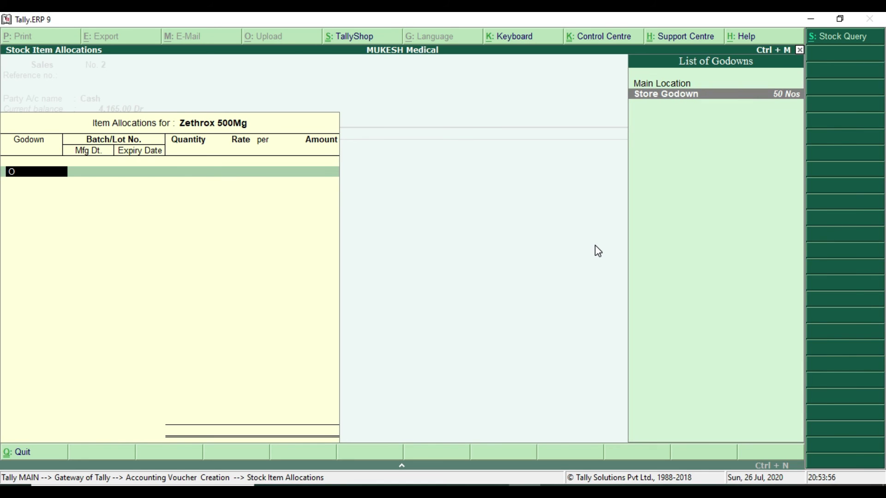
{"action": "key", "text": "Return"}
{"action": "key", "text": "Down"}
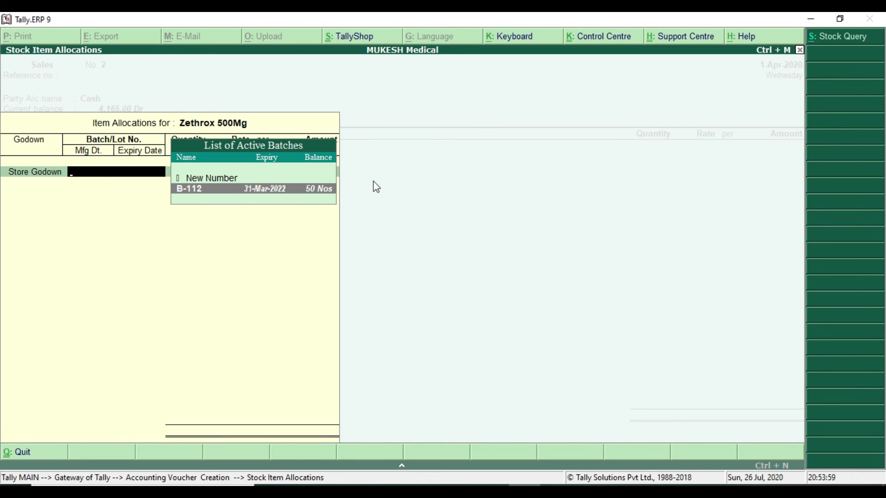
{"action": "key", "text": "alt+Tab"}
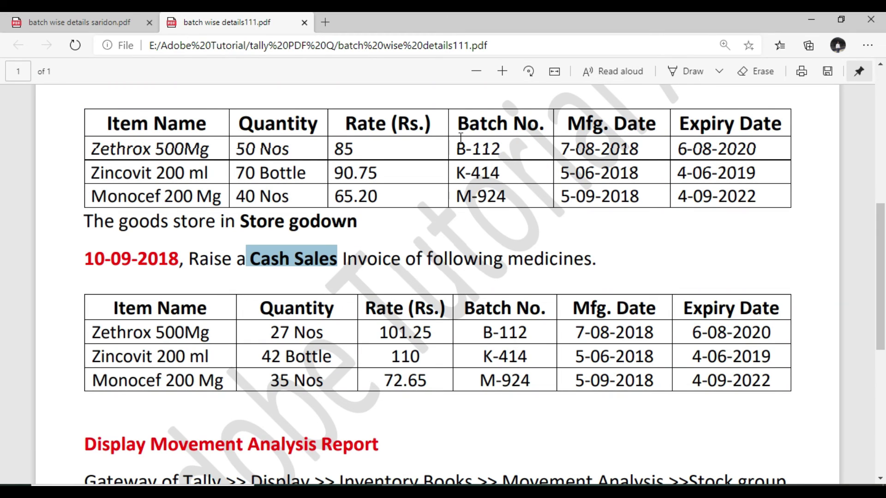
{"action": "key", "text": "alt+Tab"}
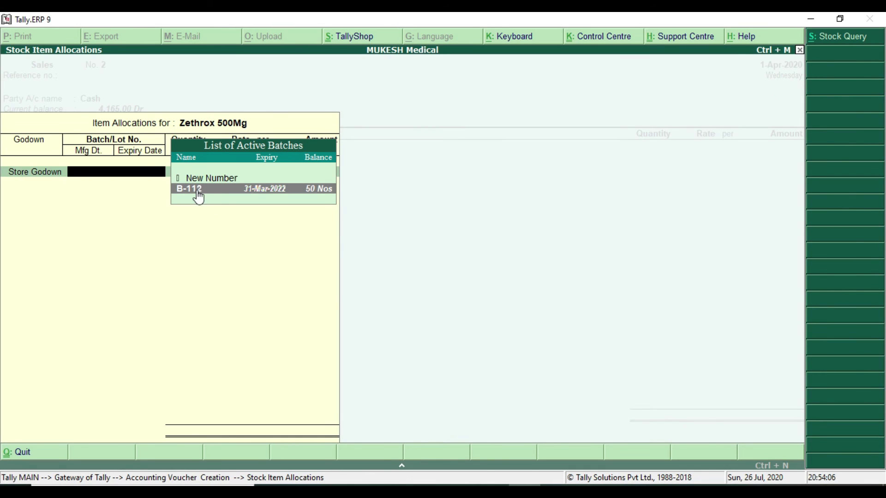
{"action": "left_click", "coordinate": [213, 192]}
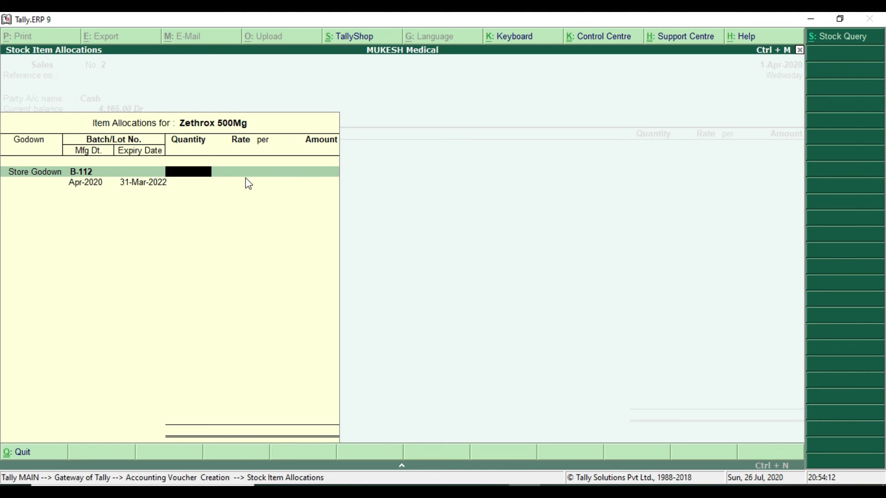
- Look up Zethrox 500Mg's sales quantity and rate in the PDF and enter 27 Nos at 101.25 for batch B-112
{"action": "key", "text": "alt+Tab"}
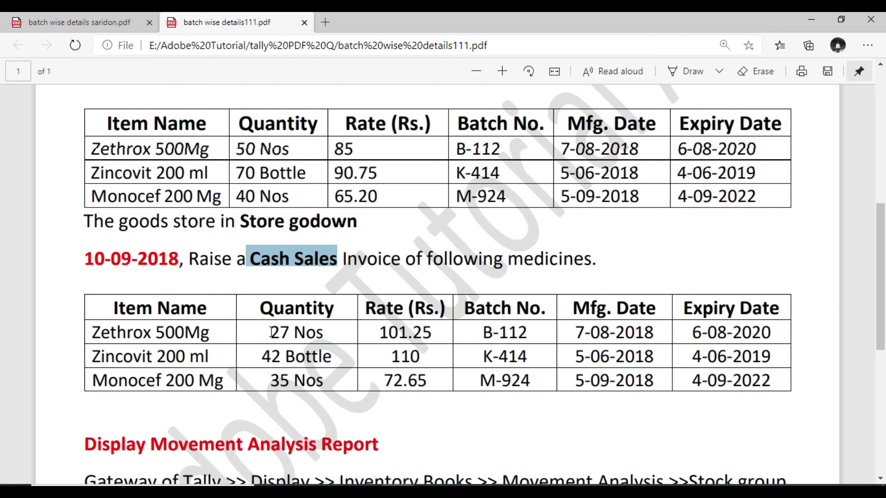
{"action": "left_click_drag", "start_coordinate": [270, 332], "coordinate": [284, 332]}
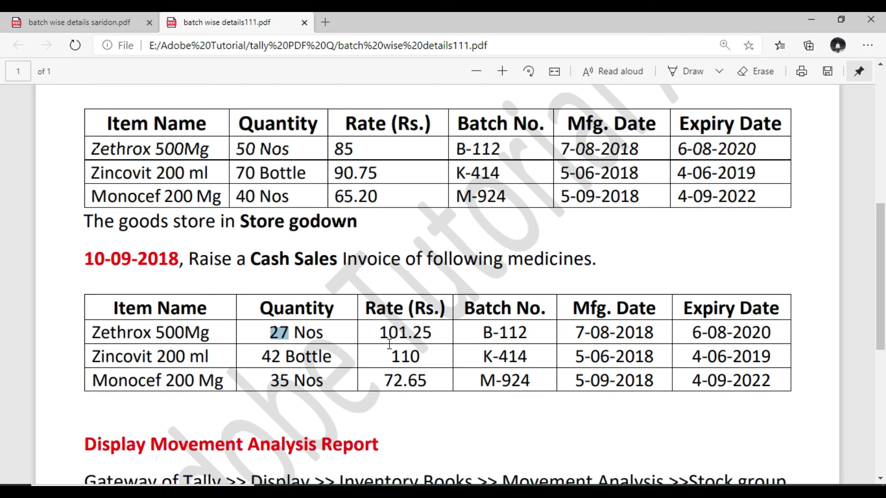
{"action": "key", "text": "alt+Tab"}
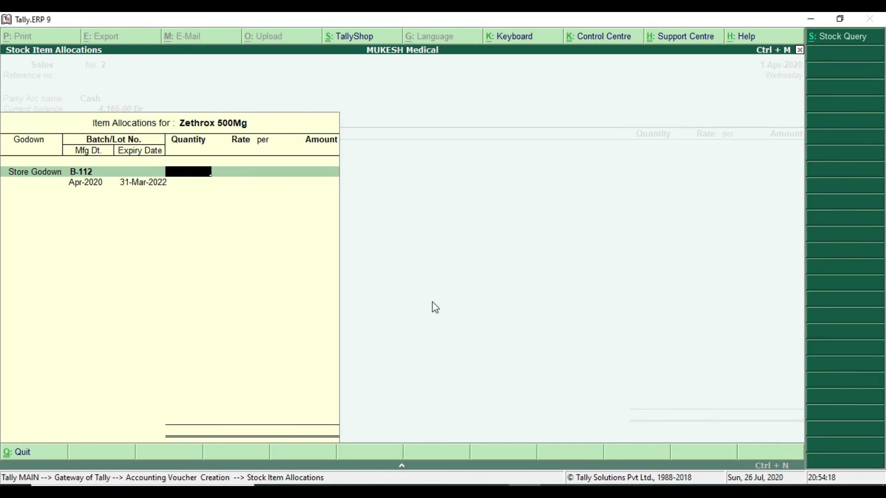
{"action": "type", "text": "27"}
{"action": "key", "text": "Return"}
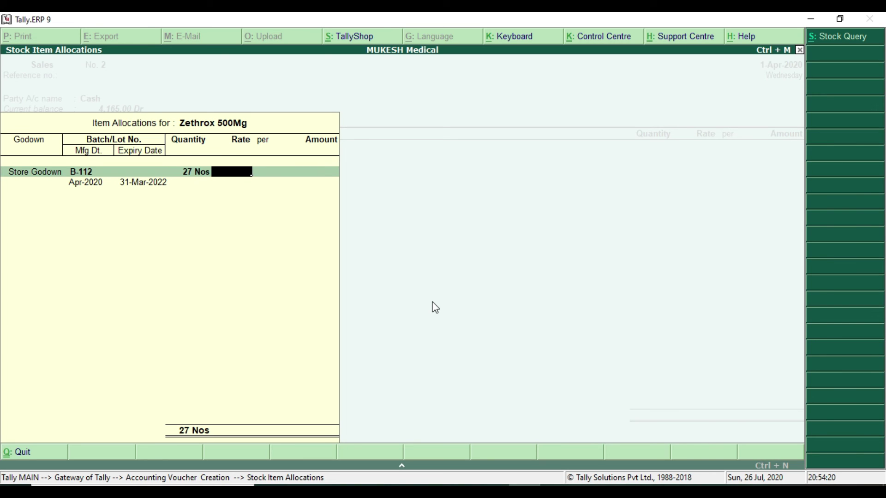
{"action": "type", "text": "101.25"}
{"action": "key", "text": "Return"}
{"action": "key", "text": "Return"}
{"action": "key", "text": "Return"}
- Keep batch B-112's manufacturing and expiry dates and finish the Zethrox 500Mg allocation
{"action": "key", "text": "Return"}
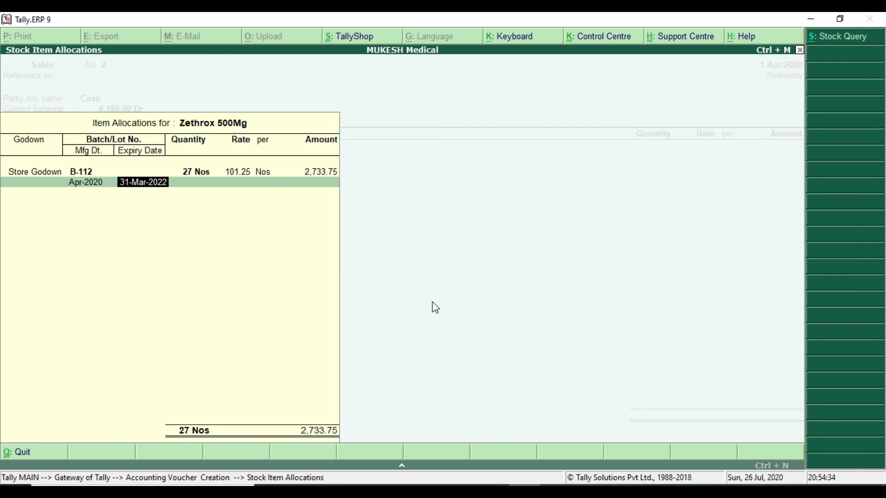
{"action": "key", "text": "Return"}
{"action": "key", "text": "Return"}
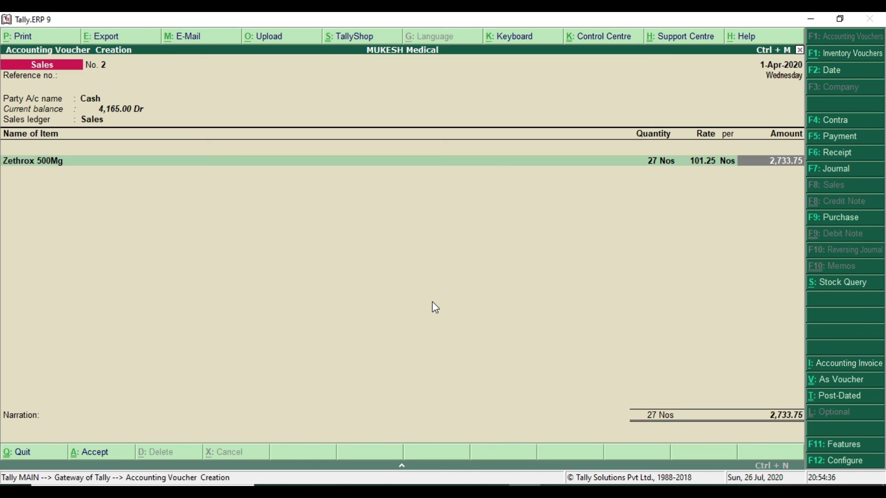
{"action": "key", "text": "Return"}
- Add Zincovit 200 ml as the second sales item and allocate it from Store Godown
{"action": "type", "text": "Z"}
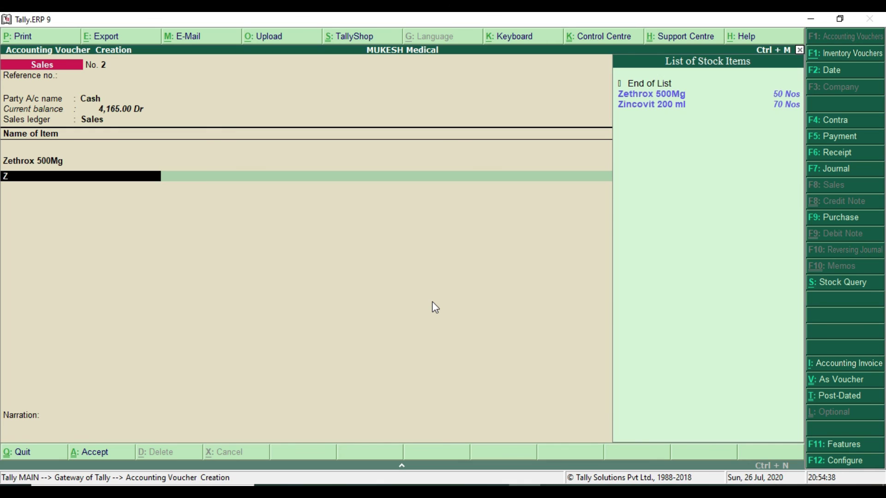
{"action": "key", "text": "Down"}
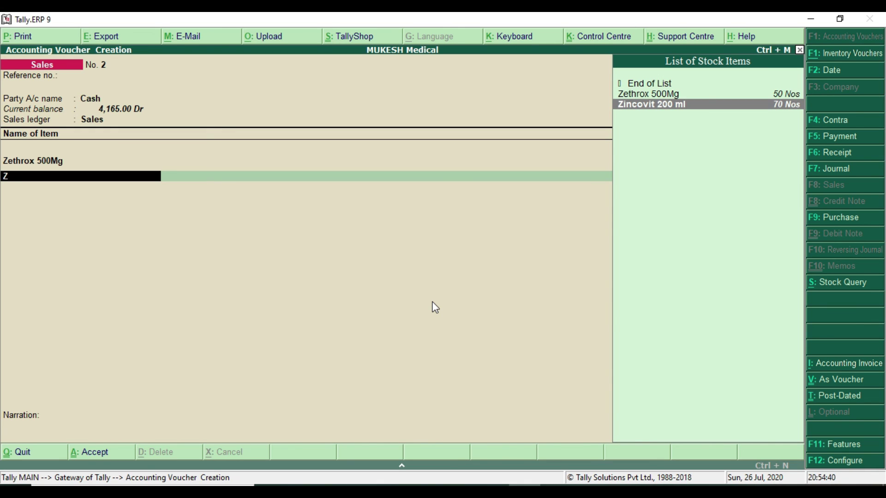
{"action": "key", "text": "Return"}
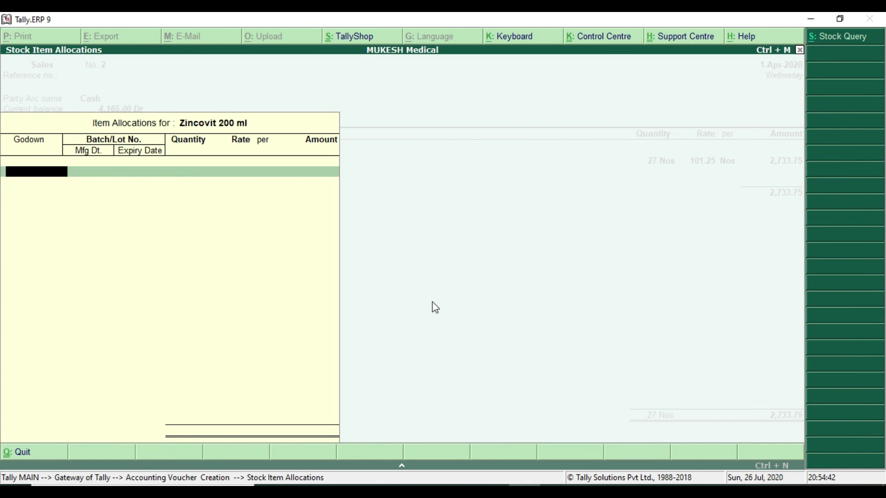
{"action": "type", "text": "S"}
{"action": "key", "text": "Return"}
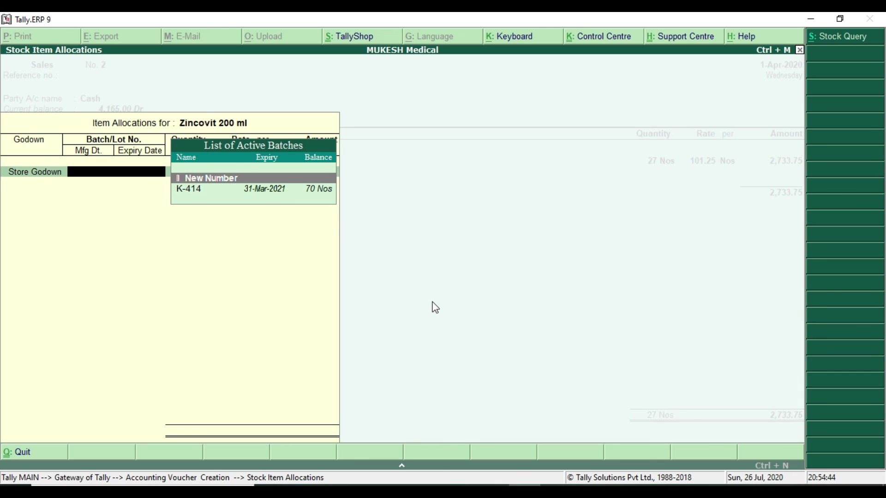
- Check Zincovit 200 ml's batch number in the PDF's Cash Sales table and choose batch K-414
{"action": "key", "text": "Down"}
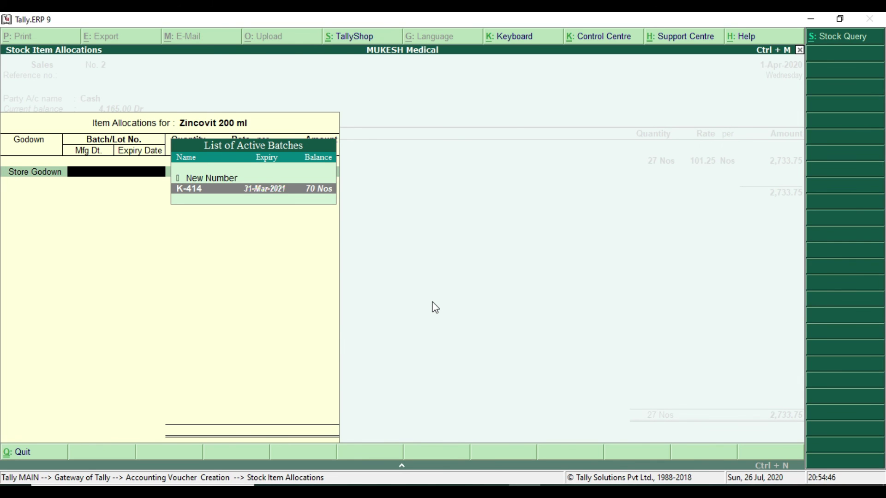
{"action": "key", "text": "alt+Tab"}
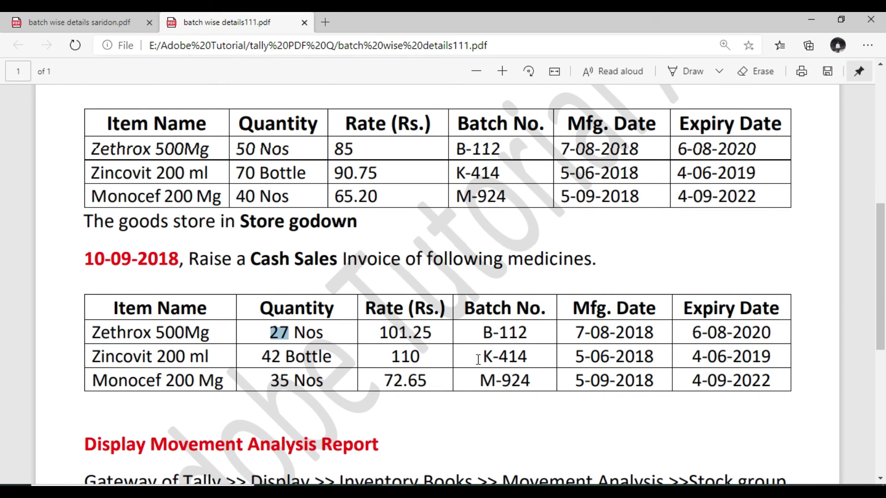
{"action": "left_click_drag", "start_coordinate": [480, 358], "coordinate": [522, 359]}
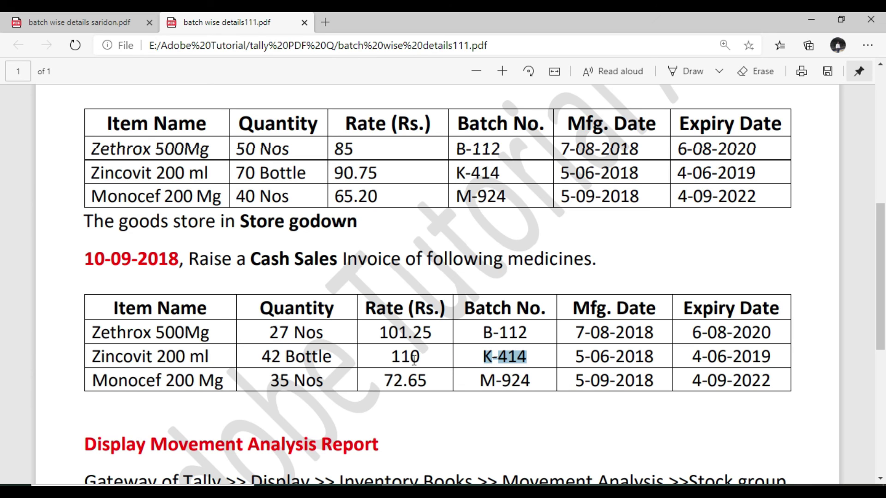
{"action": "key", "text": "alt+Tab"}
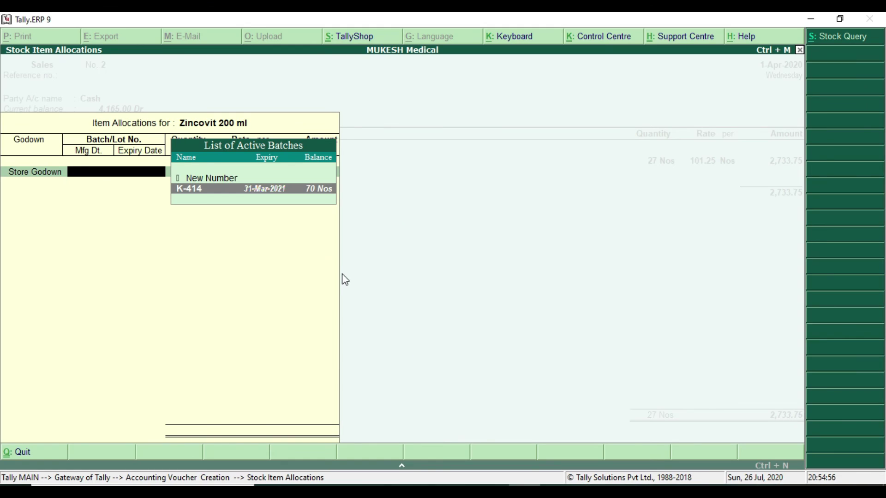
{"action": "key", "text": "Return"}
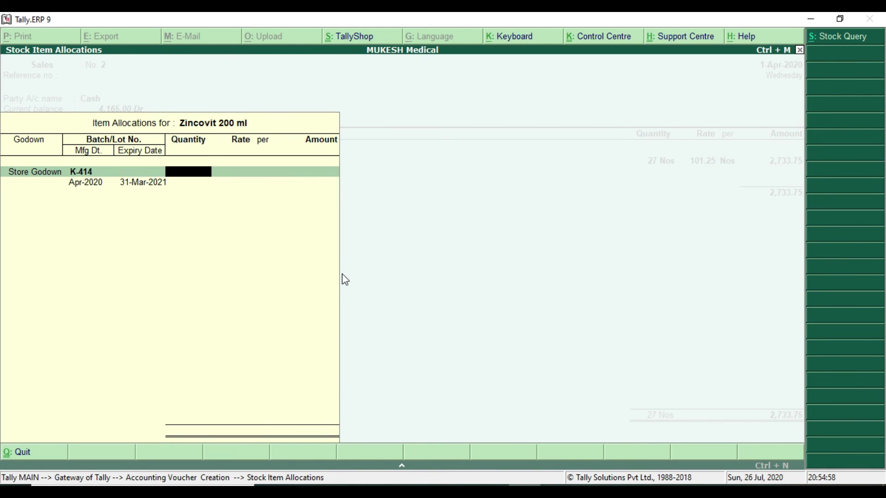
- Look up Zincovit 200 ml's sales quantity and rate in the PDF and enter 42 Nos at 110 for batch K-414
{"action": "key", "text": "alt+Tab"}
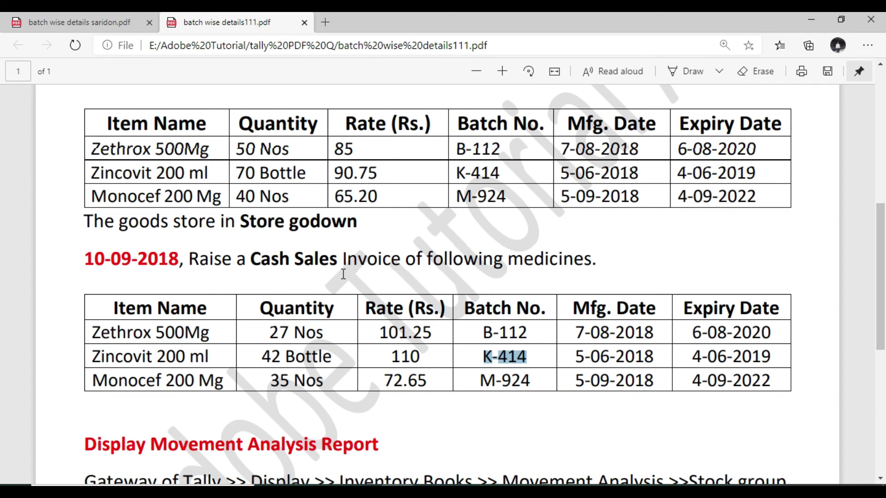
{"action": "key", "text": "alt+Tab"}
{"action": "type", "text": "42"}
{"action": "key", "text": "Return"}
{"action": "type", "text": "10"}
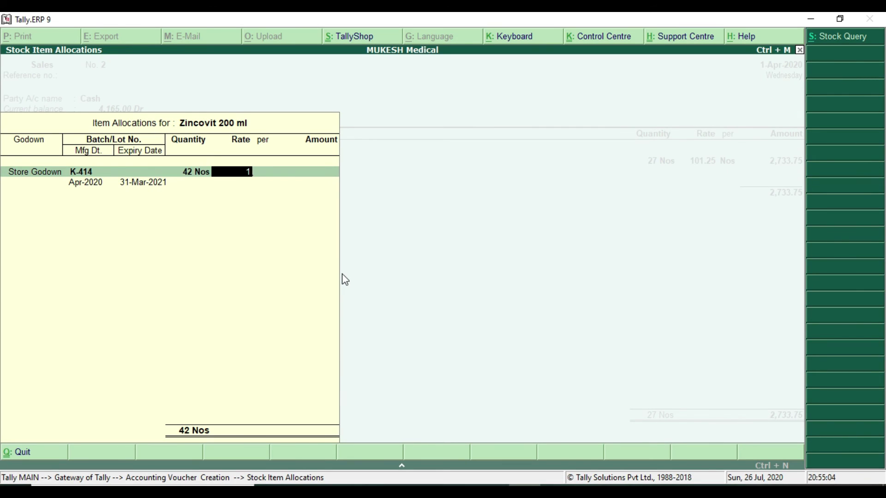
{"action": "key", "text": "BackSpace"}
{"action": "key", "text": "BackSpace"}
{"action": "type", "text": "110"}
{"action": "key", "text": "Return"}
{"action": "key", "text": "Return"}
{"action": "key", "text": "Return"}
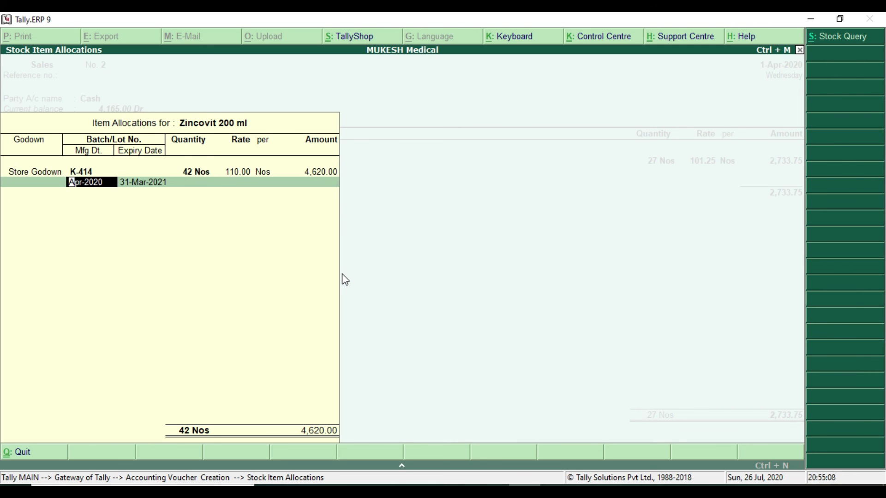
- Keep batch K-414's manufacturing and expiry dates and finish the Zincovit 200 ml allocation
{"action": "key", "text": "Return"}
{"action": "key", "text": "Return"}
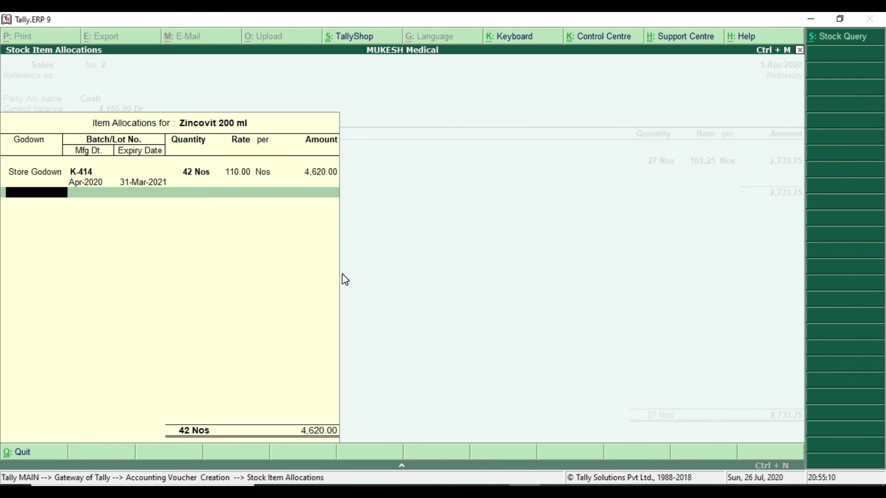
{"action": "key", "text": "Return"}
{"action": "key", "text": "Return"}
- Look up the third Cash Sales item in the PDF and add Monocef 200 Mg to the sales voucher
{"action": "key", "text": "alt+Tab"}
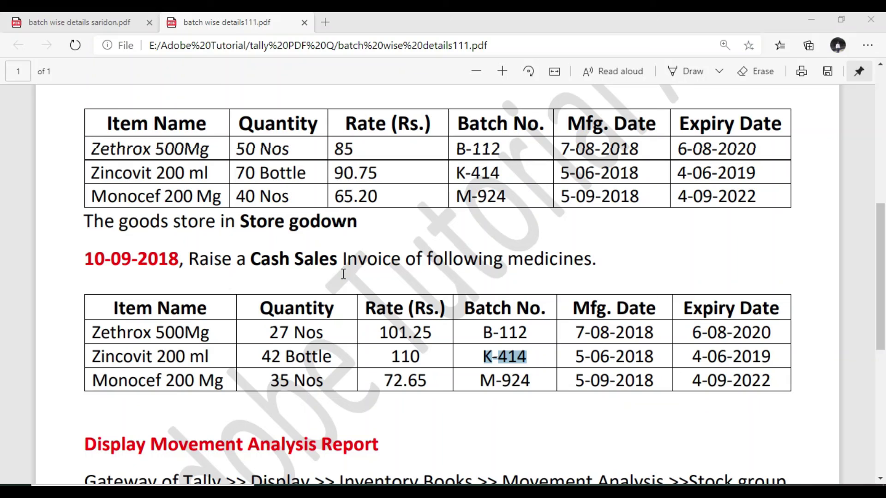
{"action": "key", "text": "alt+Tab"}
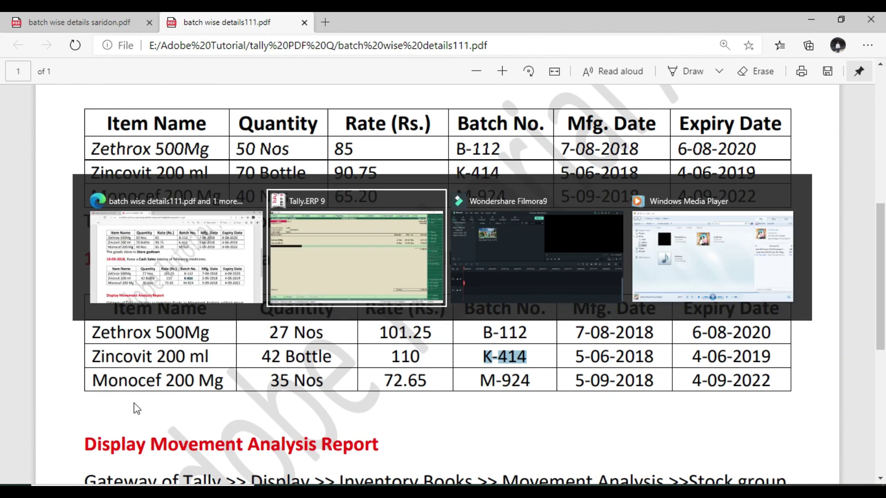
{"action": "type", "text": "M"}
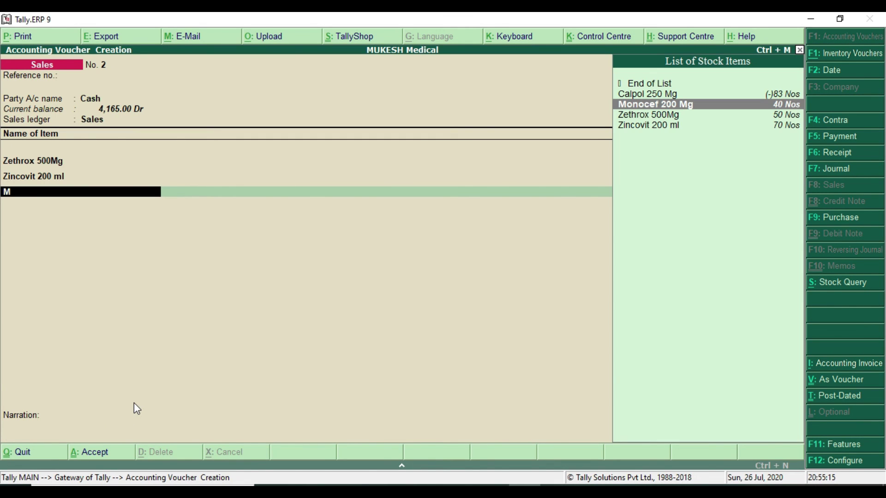
{"action": "key", "text": "Return"}
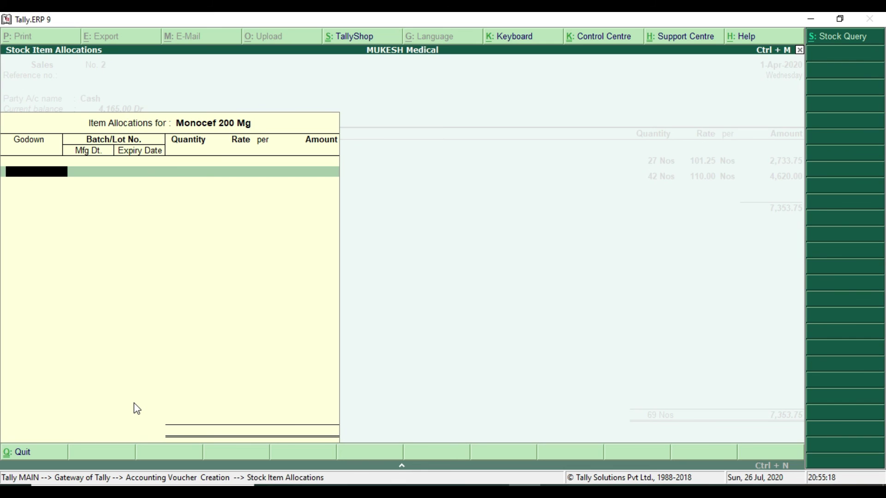
- Allocate Monocef 200 Mg from Store Godown and choose batch M-924
{"action": "type", "text": "S"}
{"action": "key", "text": "Return"}
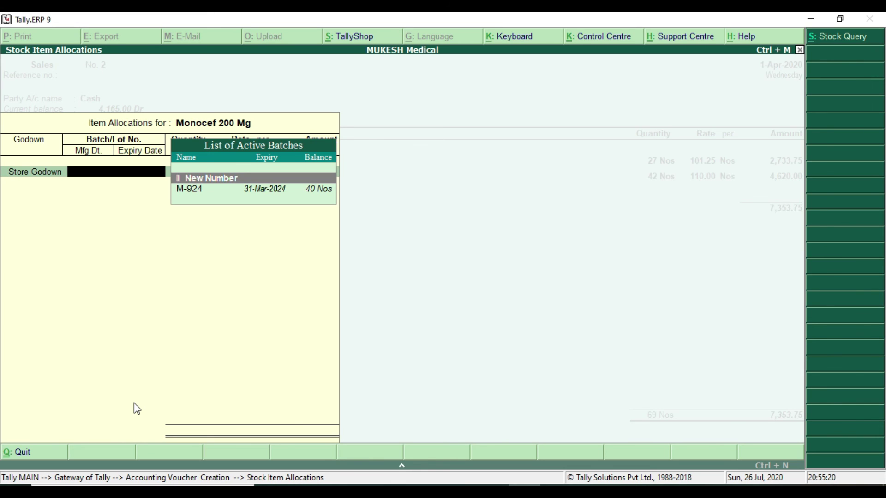
{"action": "key", "text": "Down"}
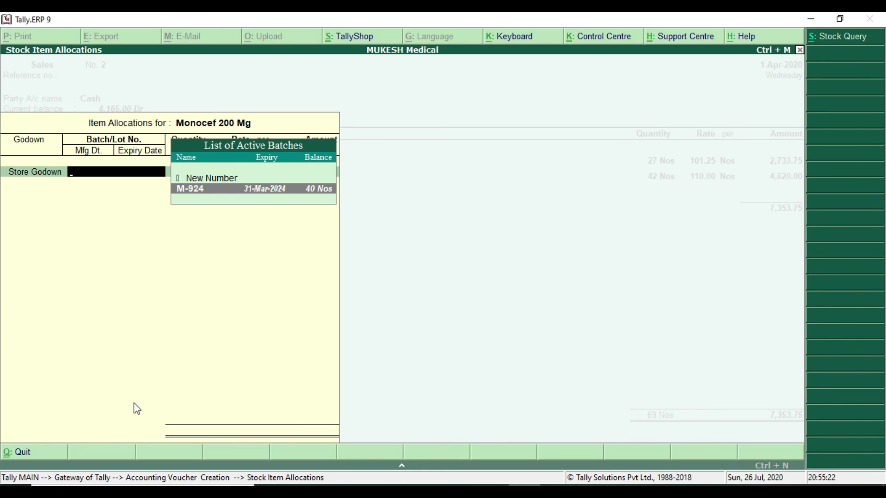
{"action": "key", "text": "Return"}
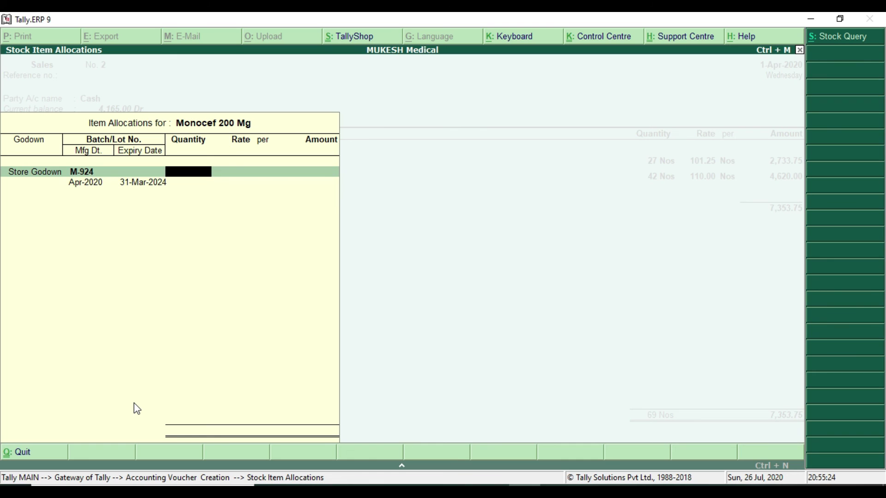
- Look up Monocef 200 Mg's sales quantity and rate in the PDF and enter 35 Nos at 72.65 for batch M-924
{"action": "key", "text": "alt+Tab"}
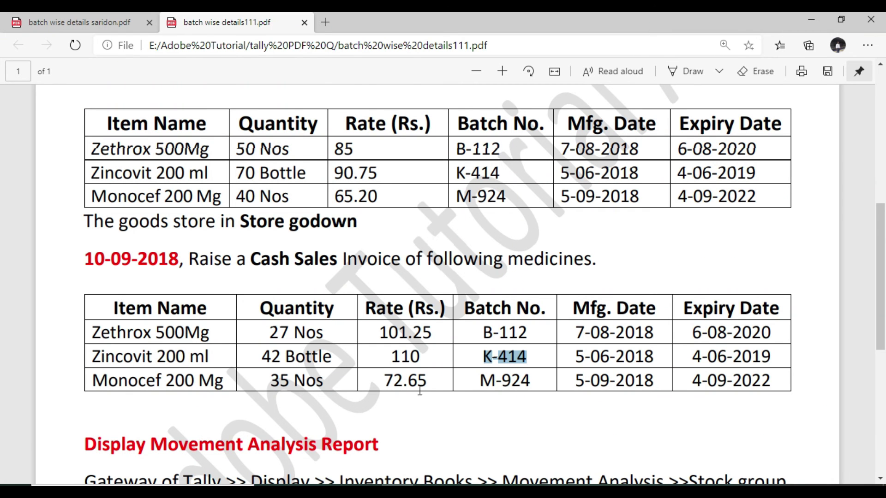
{"action": "key", "text": "alt+Tab"}
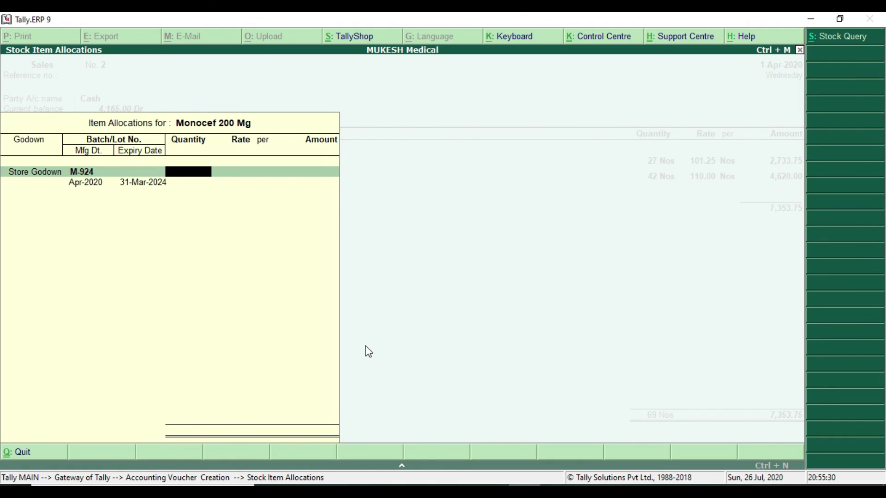
{"action": "type", "text": "35"}
{"action": "key", "text": "Return"}
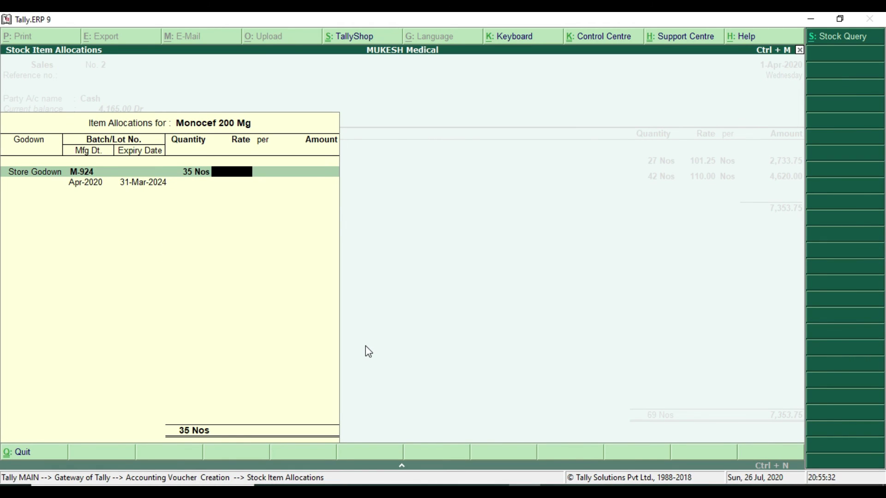
{"action": "type", "text": "72.65"}
{"action": "key", "text": "Return"}
{"action": "key", "text": "Return"}
{"action": "key", "text": "Return"}
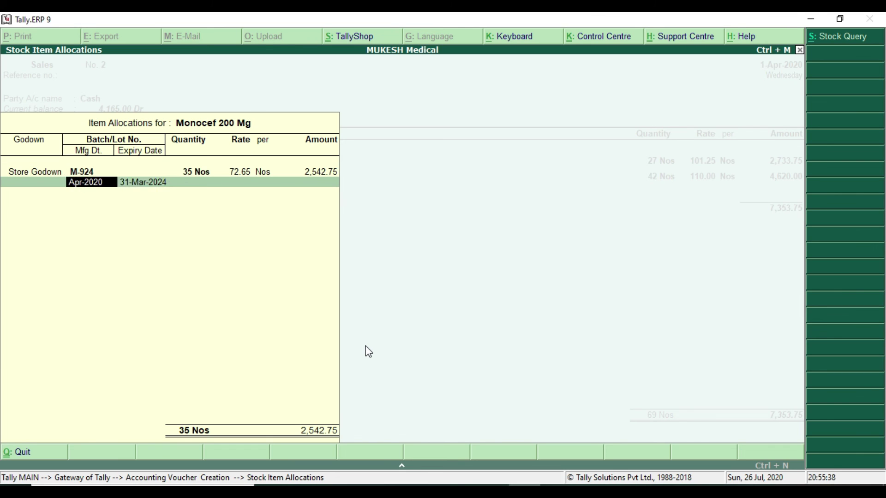
- Keep batch M-924's manufacturing and expiry dates and finish the Monocef 200 Mg allocation
{"action": "key", "text": "Return"}
{"action": "key", "text": "Return"}
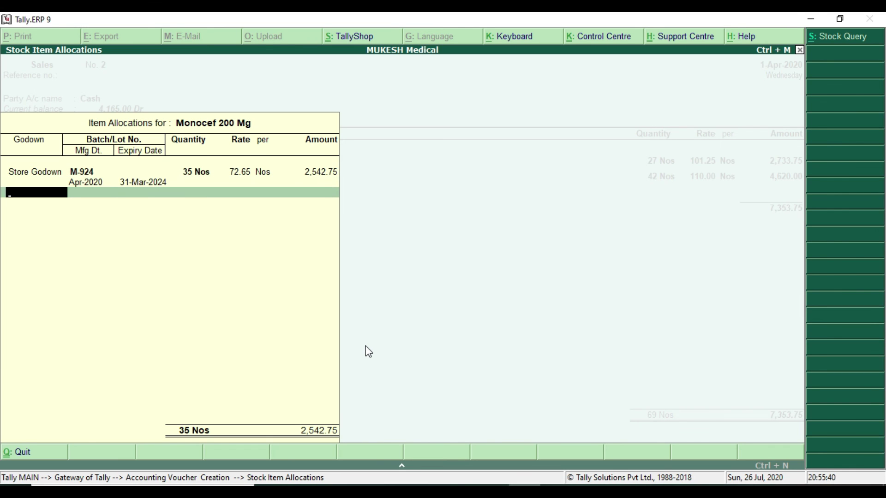
{"action": "key", "text": "Return"}
{"action": "key", "text": "Return"}
- End the item list without a narration, save the cash sales voucher and return to the Gateway of Tally
{"action": "key", "text": "Return"}
{"action": "key", "text": "Return"}
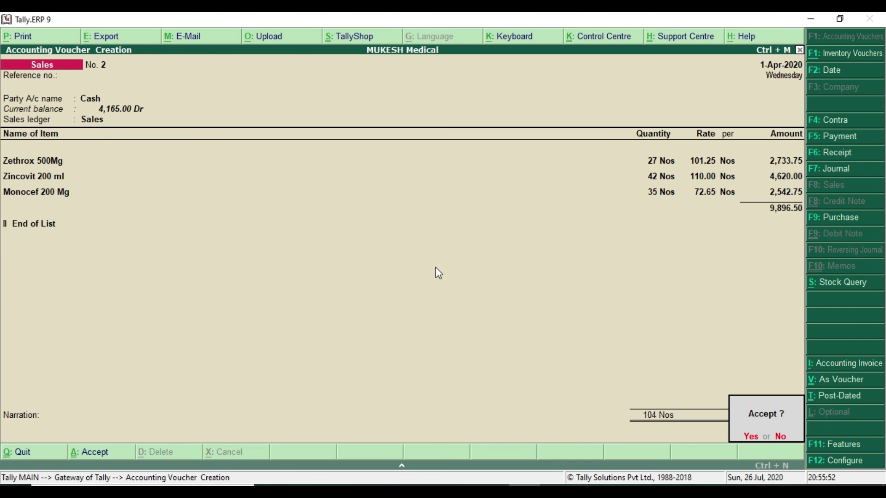
{"action": "key", "text": "Return"}
{"action": "key", "text": "Escape"}
{"action": "key", "text": "Return"}
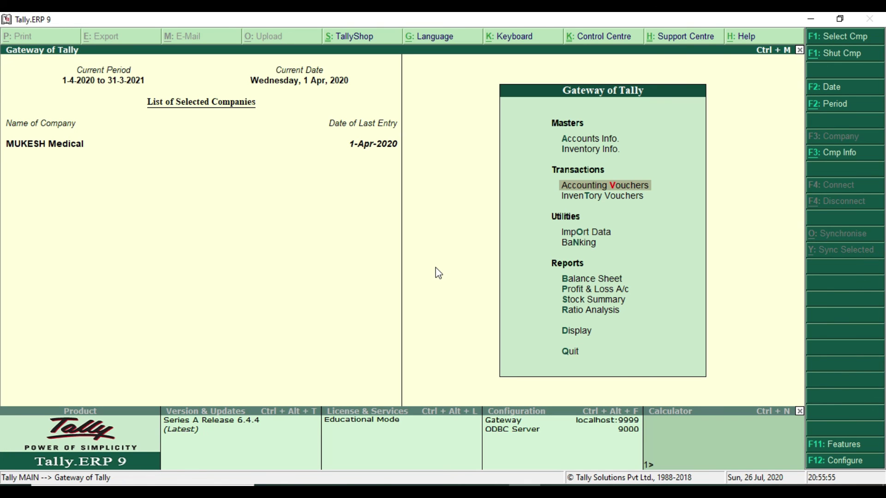
- Review the recorded transactions in the PDF exercise and read the instructions for displaying the Movement Analysis report
{"action": "key", "text": "alt+Tab"}
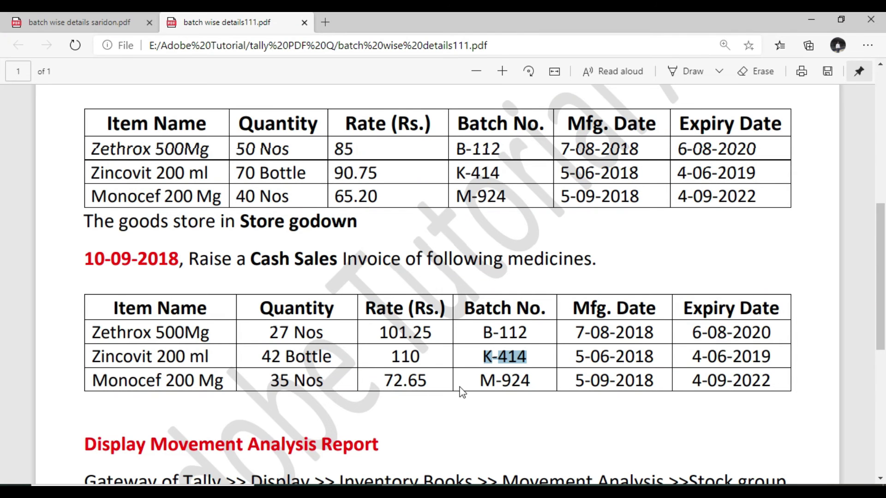
{"action": "scroll", "coordinate": [376, 360], "scroll_direction": "up", "scroll_amount": 3}
{"action": "scroll", "coordinate": [377, 358], "scroll_direction": "up", "scroll_amount": 4}
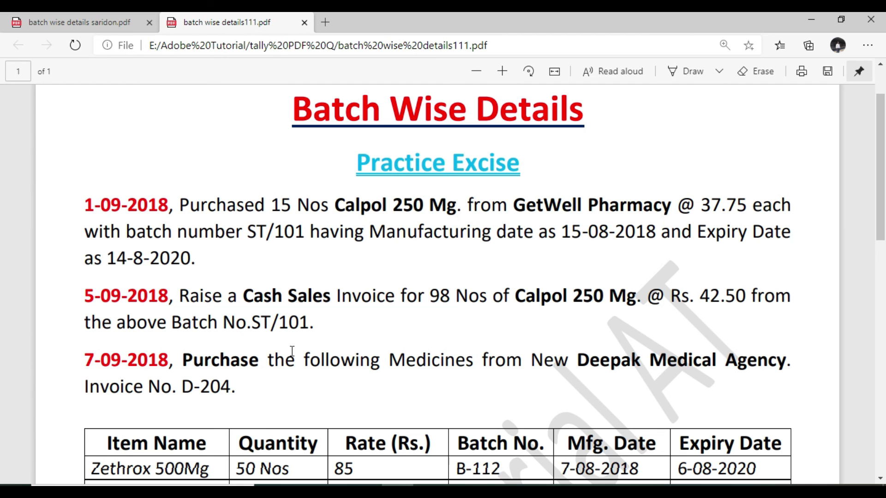
{"action": "scroll", "coordinate": [417, 251], "scroll_direction": "down", "scroll_amount": 9}
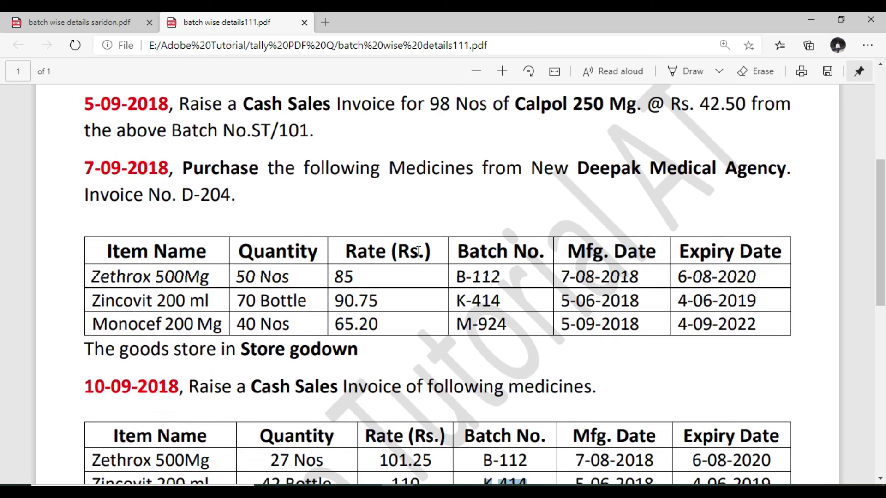
{"action": "scroll", "coordinate": [430, 292], "scroll_direction": "down", "scroll_amount": 1}
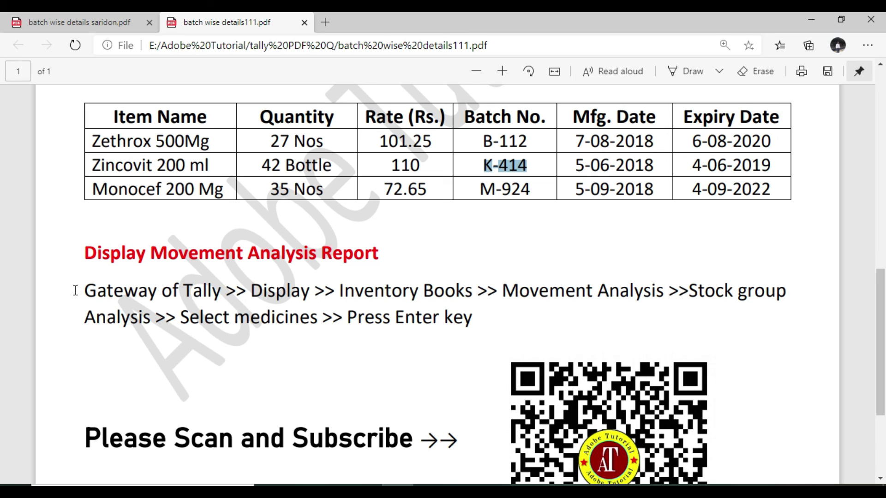
- Switch back to Tally.ERP 9 and open the Display reports from the Gateway of Tally
{"action": "key", "text": "alt+Tab"}
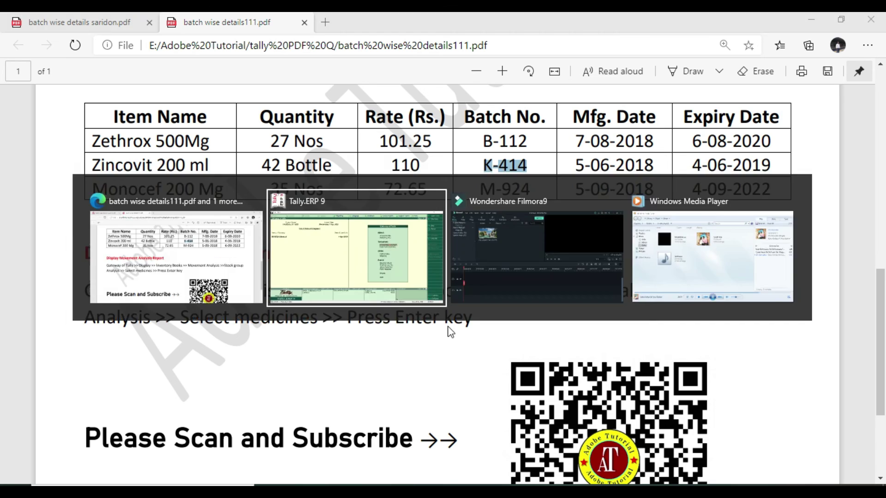
{"action": "key", "text": "Down"}
{"action": "key", "text": "Down"}
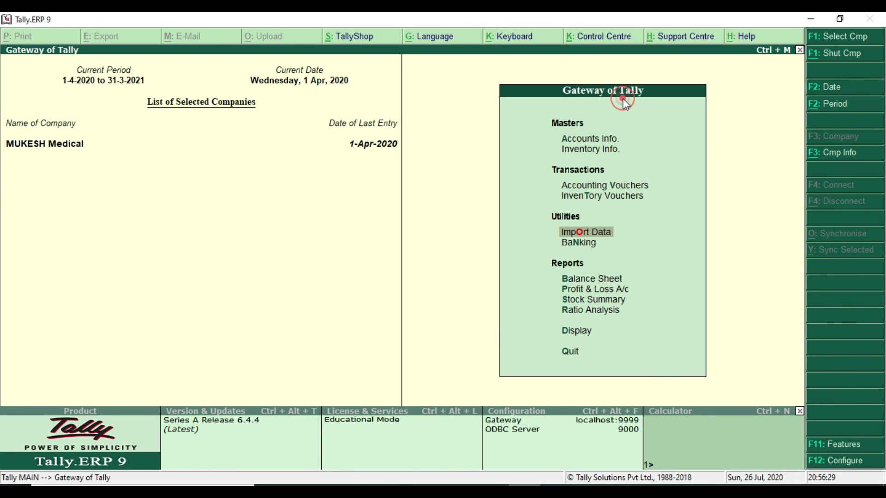
{"action": "key", "text": "Down"}
{"action": "key", "text": "Down"}
{"action": "key", "text": "Down"}
{"action": "key", "text": "Down"}
{"action": "key", "text": "Down"}
{"action": "key", "text": "Down"}
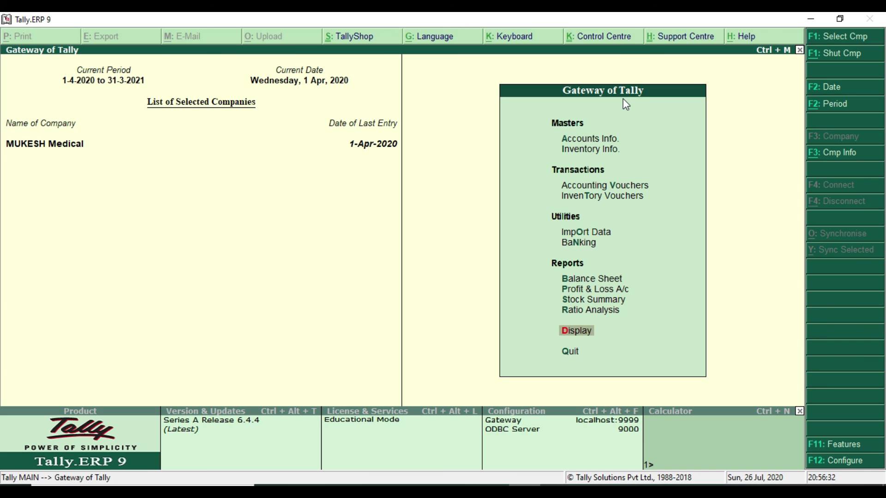
{"action": "key", "text": "Return"}
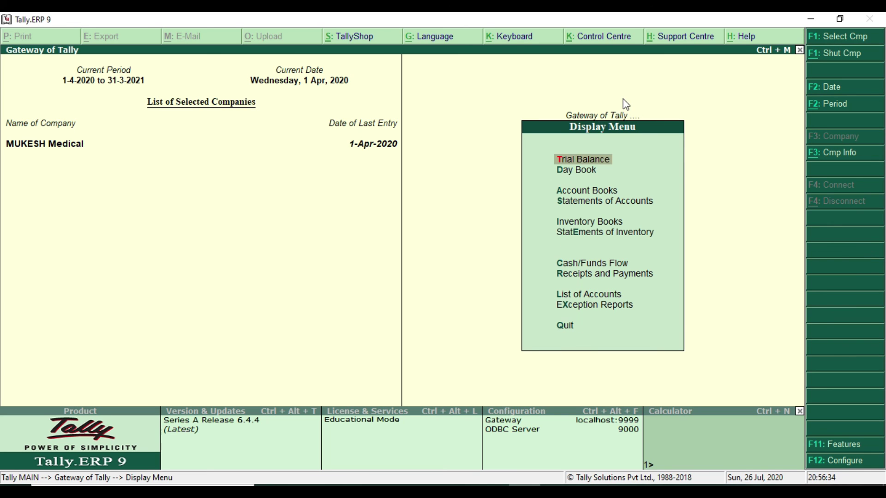
- Open the Inventory Books reports from the Display Menu
{"action": "key", "text": "Down"}
{"action": "key", "text": "Down"}
{"action": "key", "text": "Down"}
{"action": "key", "text": "Down"}
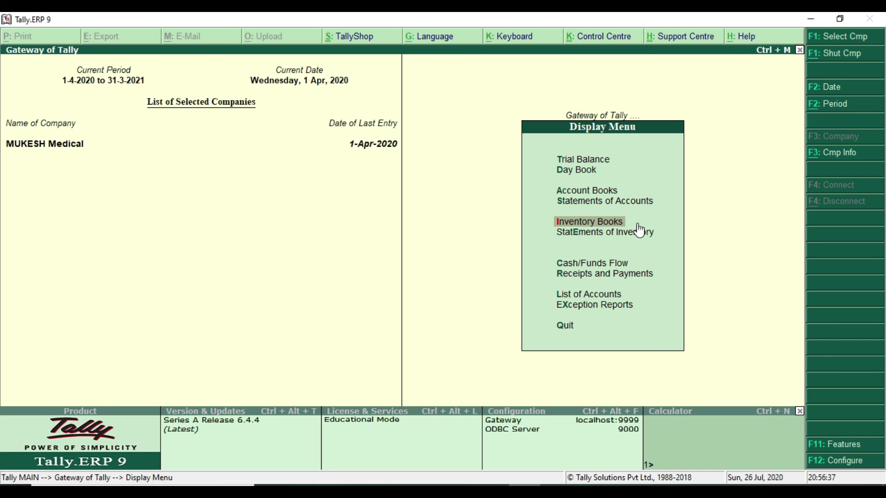
{"action": "key", "text": "Return"}
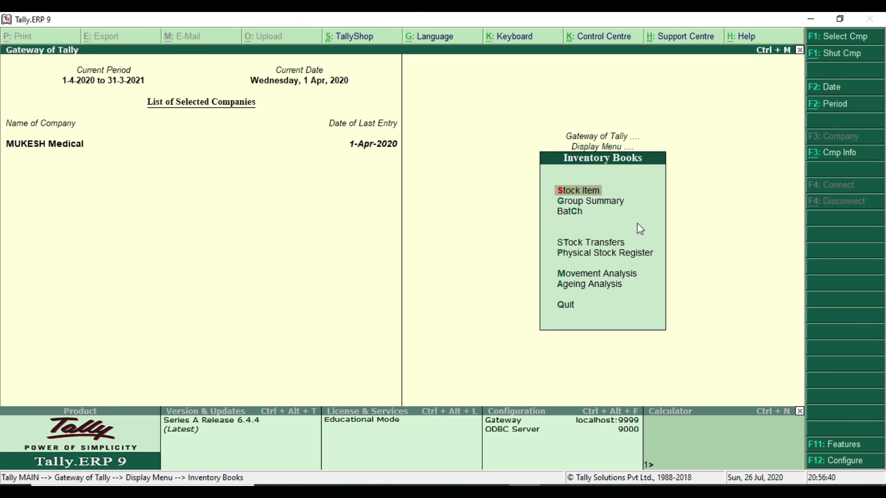
- Open the Movement Analysis reports within Inventory Books
{"action": "key", "text": "Down"}
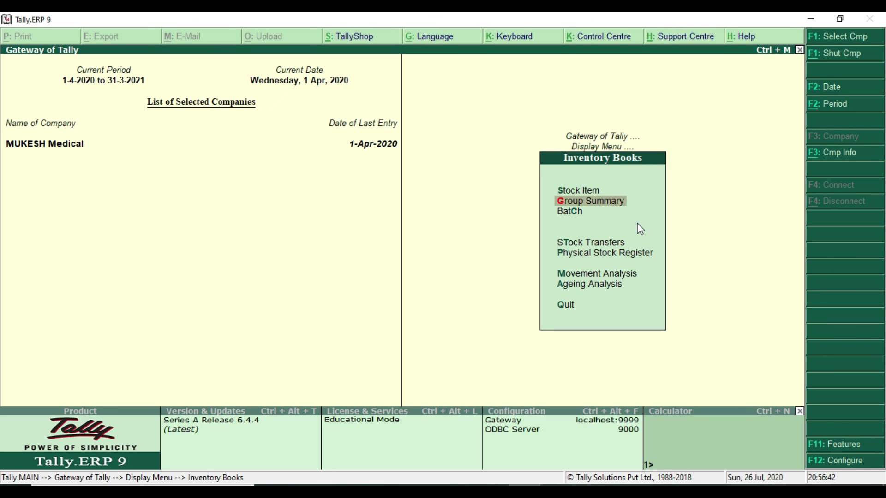
{"action": "key", "text": "Down"}
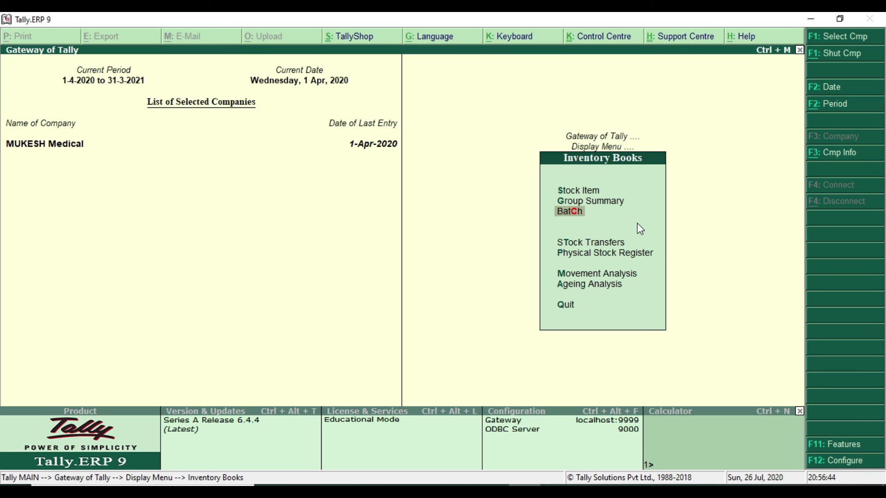
{"action": "key", "text": "Down"}
{"action": "key", "text": "Down"}
{"action": "key", "text": "Down"}
{"action": "key", "text": "Down"}
{"action": "key", "text": "Up"}
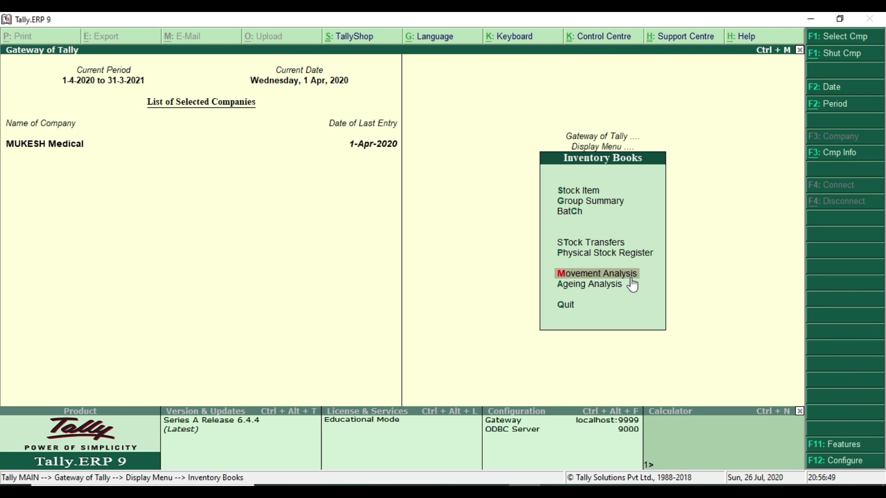
{"action": "key", "text": "Return"}
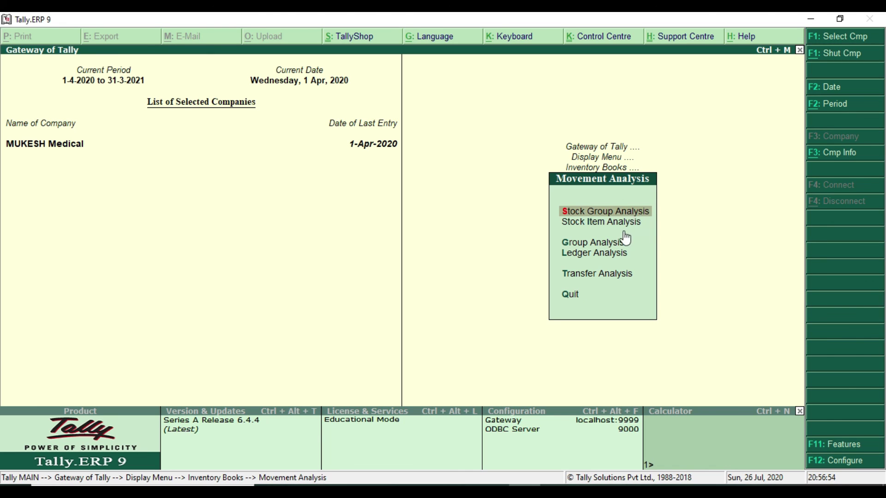
- Display the Stock Item Analysis for Zethrox 500Mg and examine its inward and outward movement
{"action": "key", "text": "Down"}
{"action": "key", "text": "Up"}
{"action": "key", "text": "Down"}
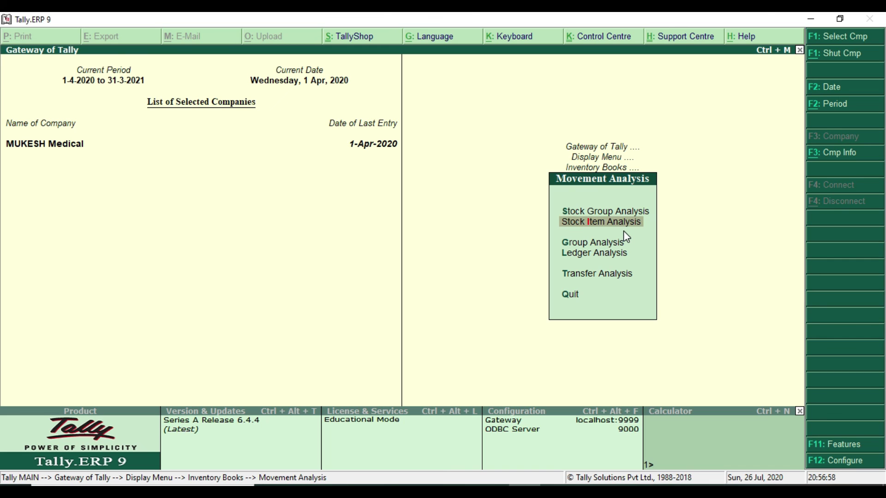
{"action": "key", "text": "Return"}
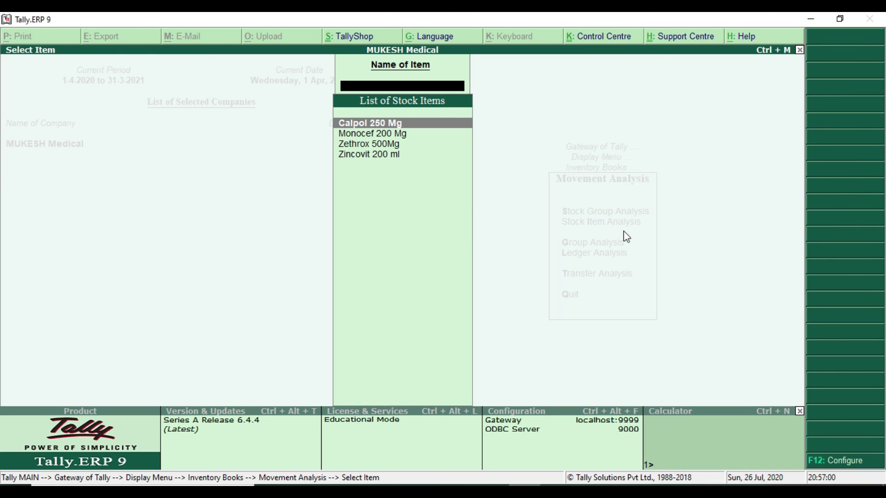
{"action": "key", "text": "Down"}
{"action": "key", "text": "Down"}
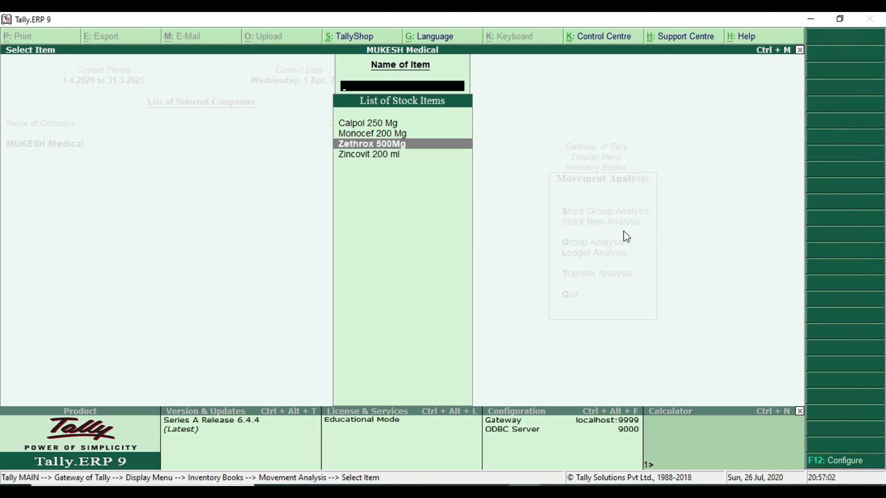
{"action": "key", "text": "Return"}
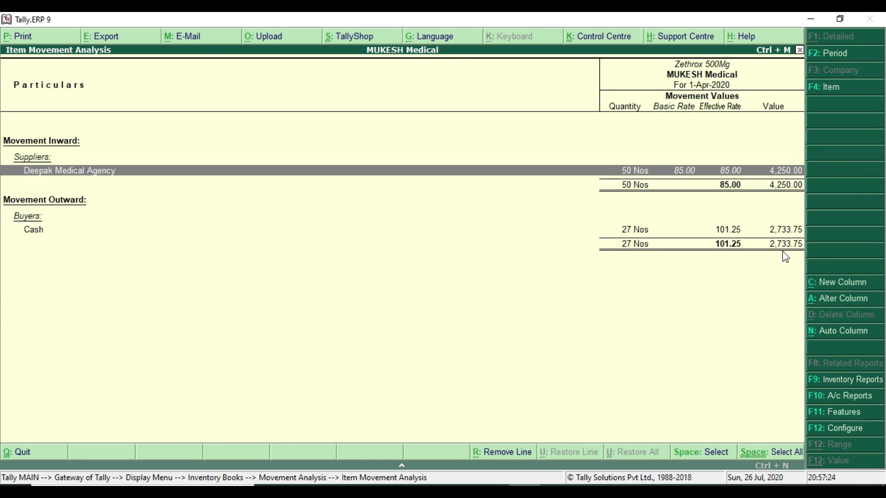
- Display the item movement analysis for Zincovit 200 ml, review it and return to the Movement Analysis choices
{"action": "key", "text": "Escape"}
{"action": "key", "text": "Down"}
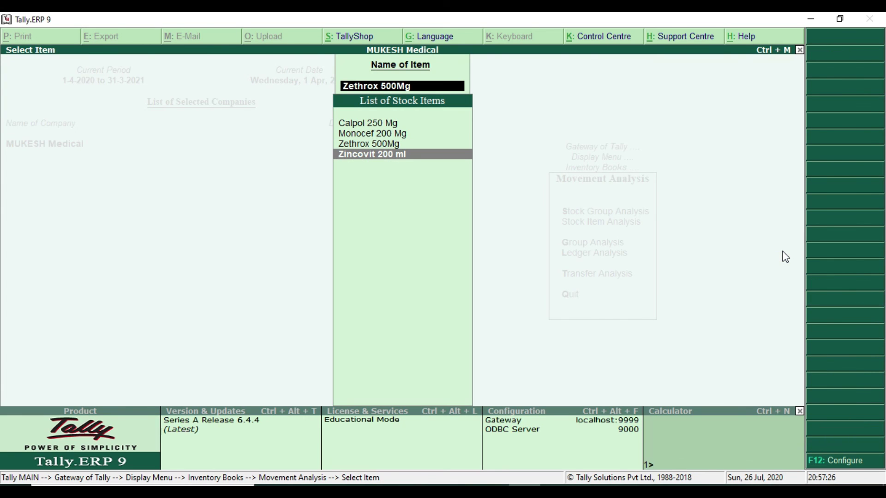
{"action": "key", "text": "Return"}
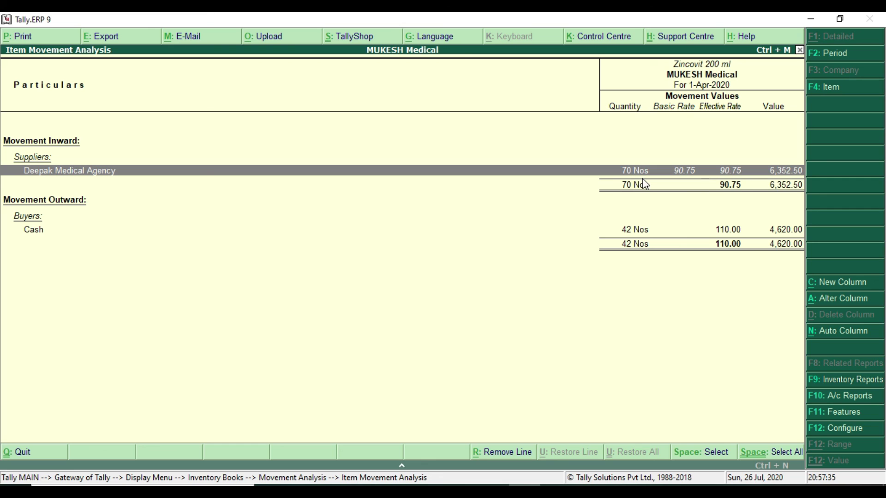
{"action": "key", "text": "Escape"}
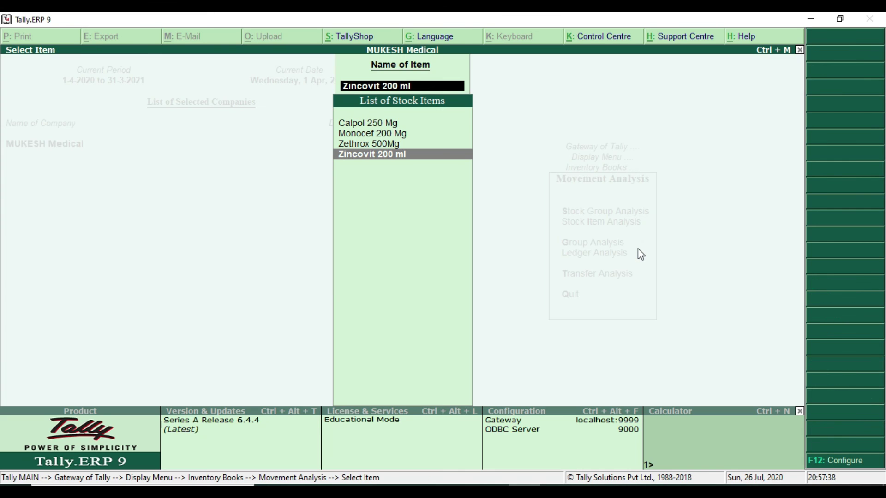
{"action": "key", "text": "Escape"}
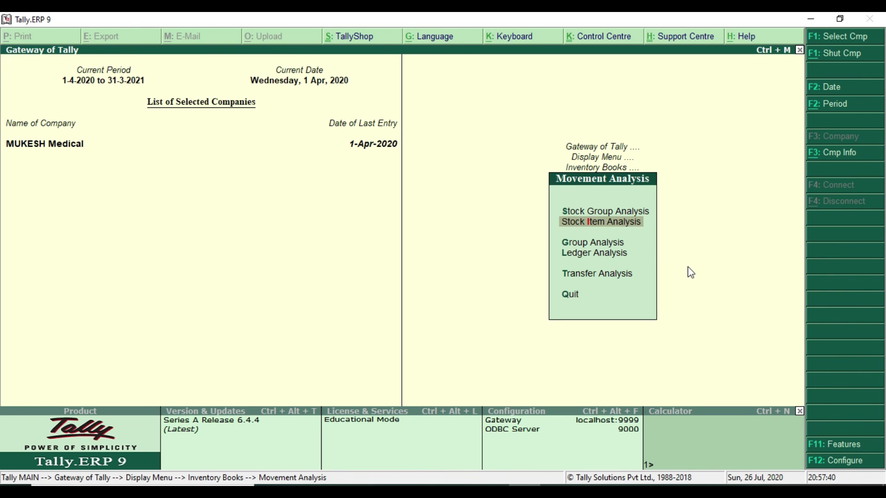
- Display the Stock Group Analysis for the Medicine group and compare each medicine's inward and outward quantities, rates and values
{"action": "key", "text": "Up"}
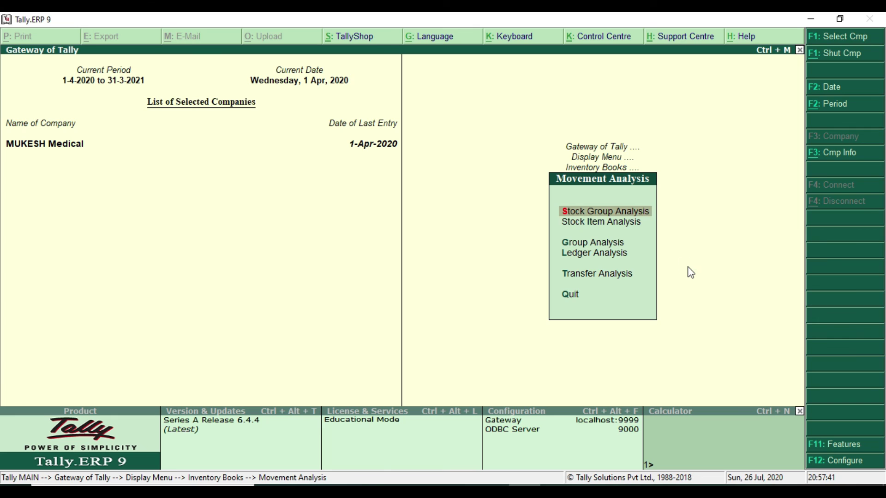
{"action": "key", "text": "Return"}
{"action": "key", "text": "Down"}
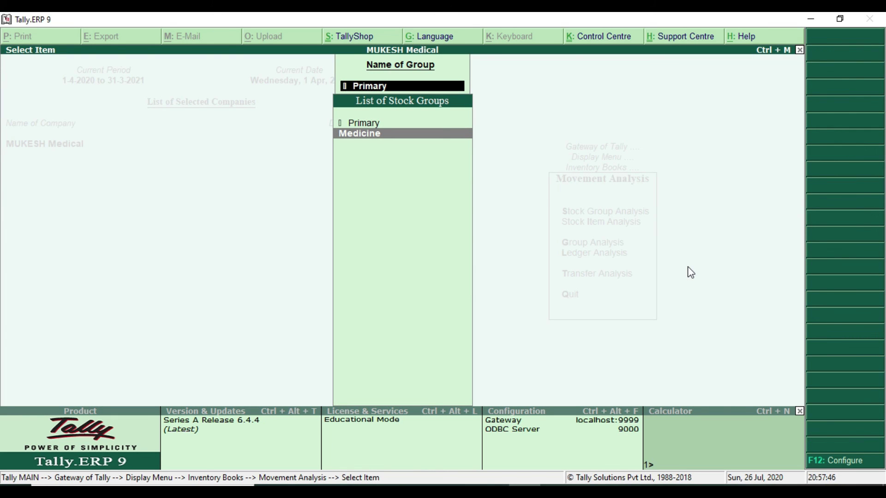
{"action": "key", "text": "Return"}
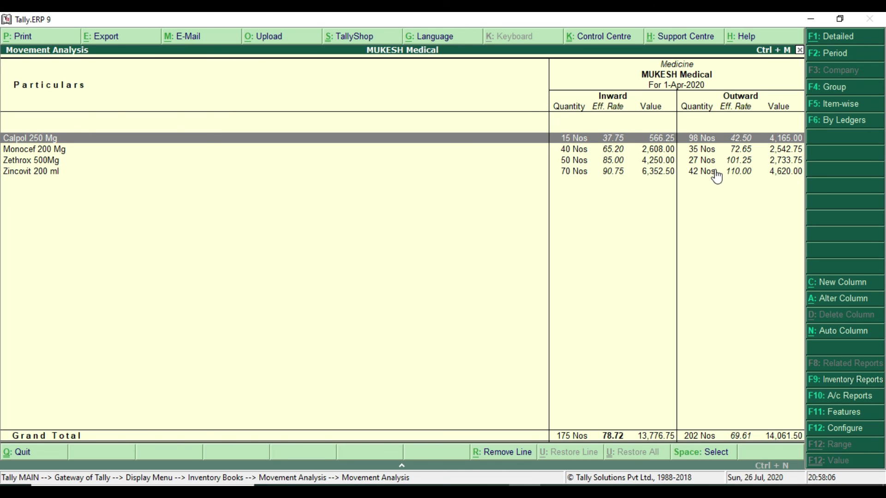
- Close the Medicine movement report and return to the Gateway of Tally
{"action": "key", "text": "Escape"}
{"action": "key", "text": "Escape"}
{"action": "key", "text": "Escape"}
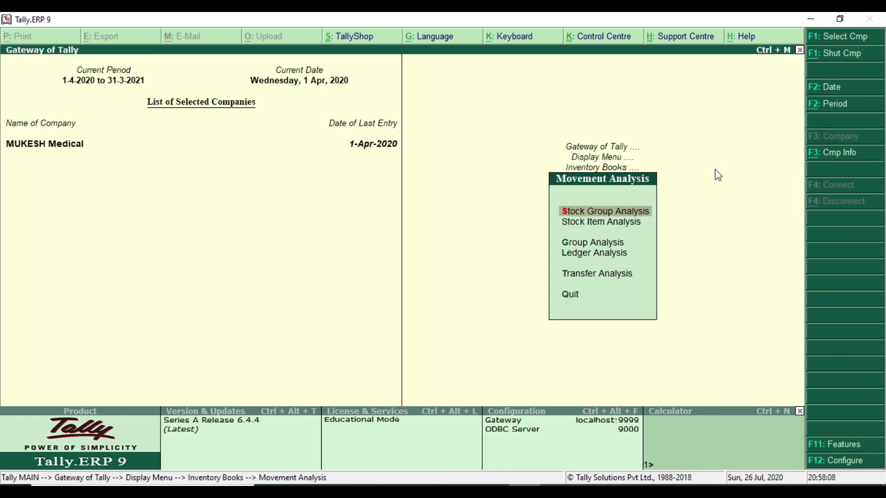
{"action": "key", "text": "Escape"}
{"action": "key", "text": "Escape"}
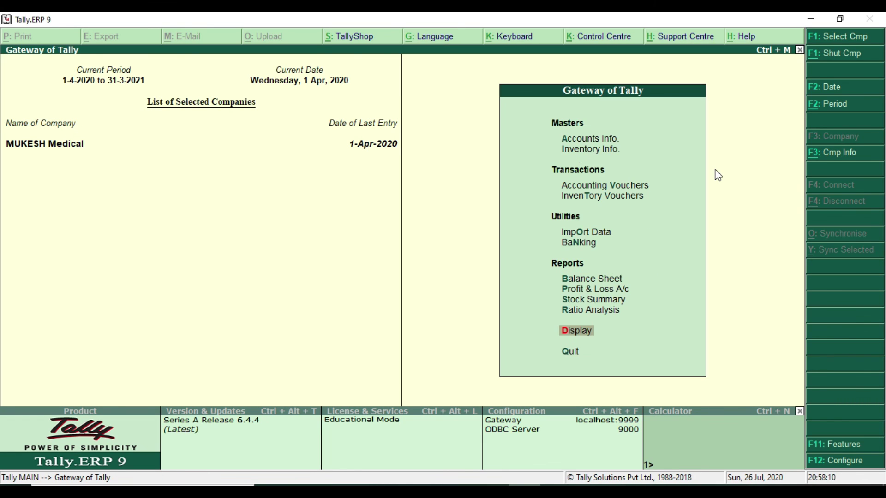